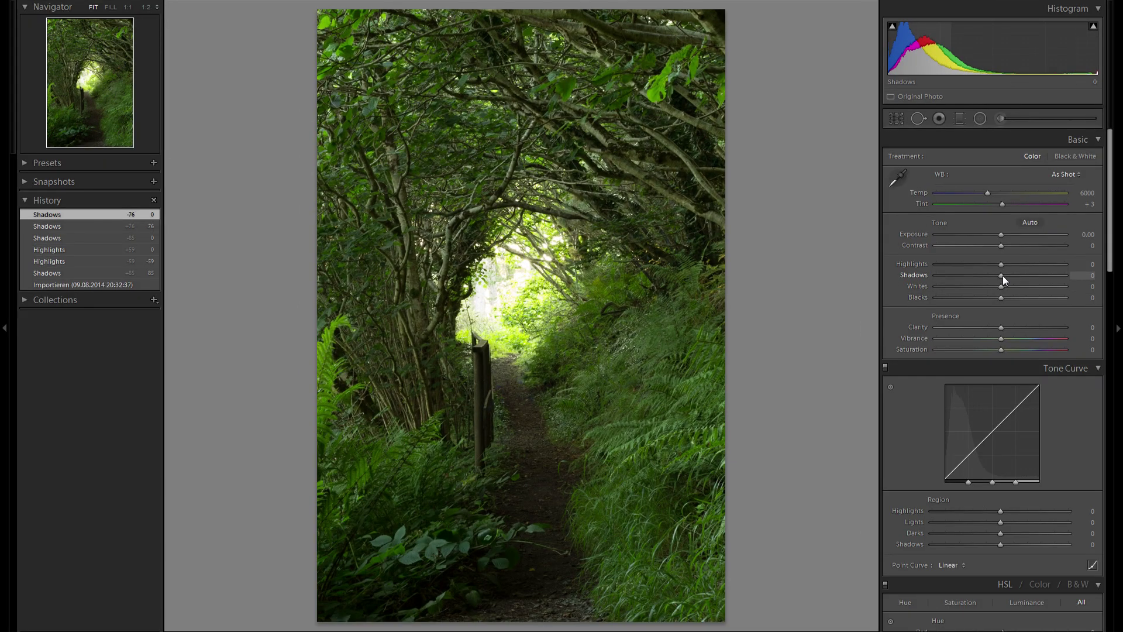
Set Shadows to +67, Highlights to -38 and Blacks to -17, leaving Whites reset to 0
drag(959, 257, 982, 266)
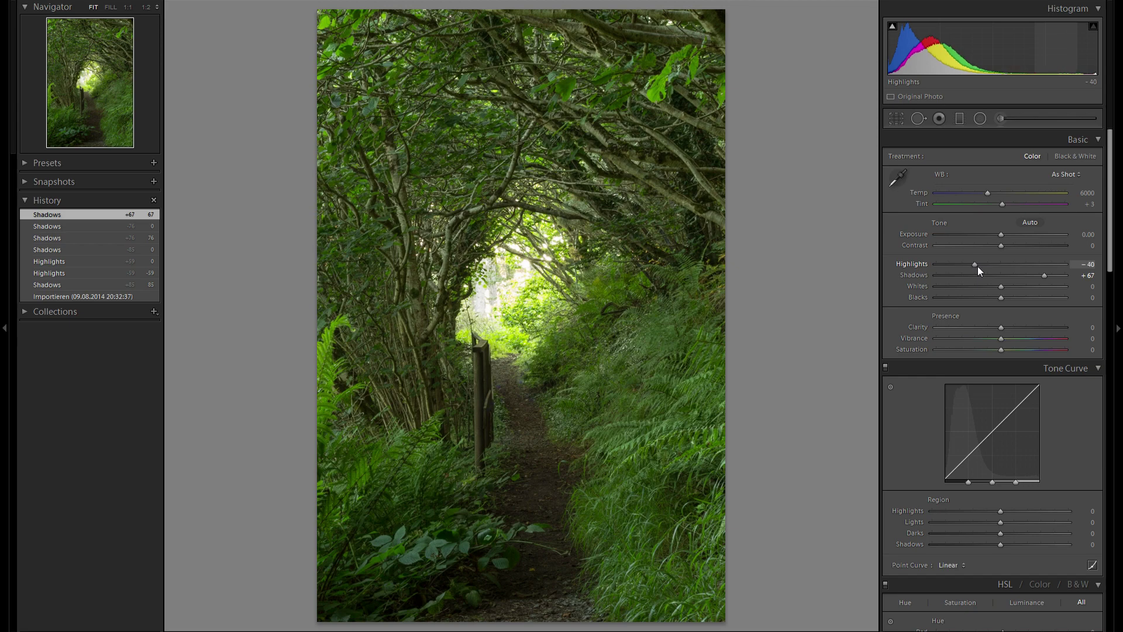
drag(980, 266, 1025, 289)
double_click(920, 286)
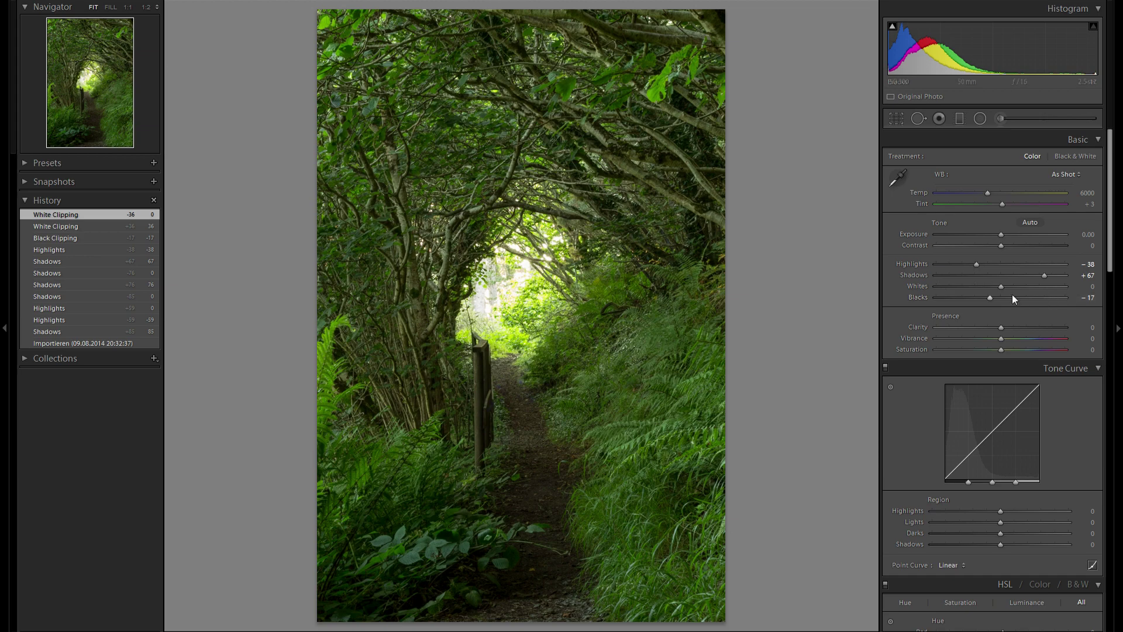
Set Clarity to +41 and Contrast to +15, and raise the basic Shadows to +100
drag(1001, 329, 1037, 329)
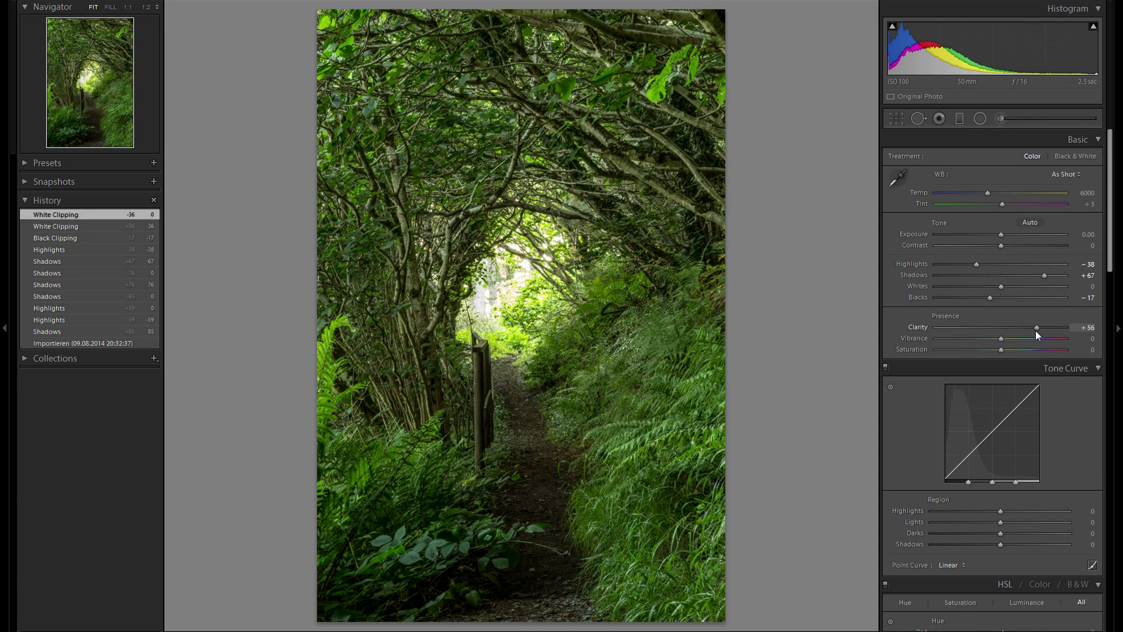
drag(1030, 334, 1027, 335)
mouse_move(995, 248)
mouse_down()
mouse_move(1026, 251)
mouse_move(984, 252)
mouse_move(1022, 252)
mouse_move(999, 252)
mouse_move(1009, 252)
mouse_up()
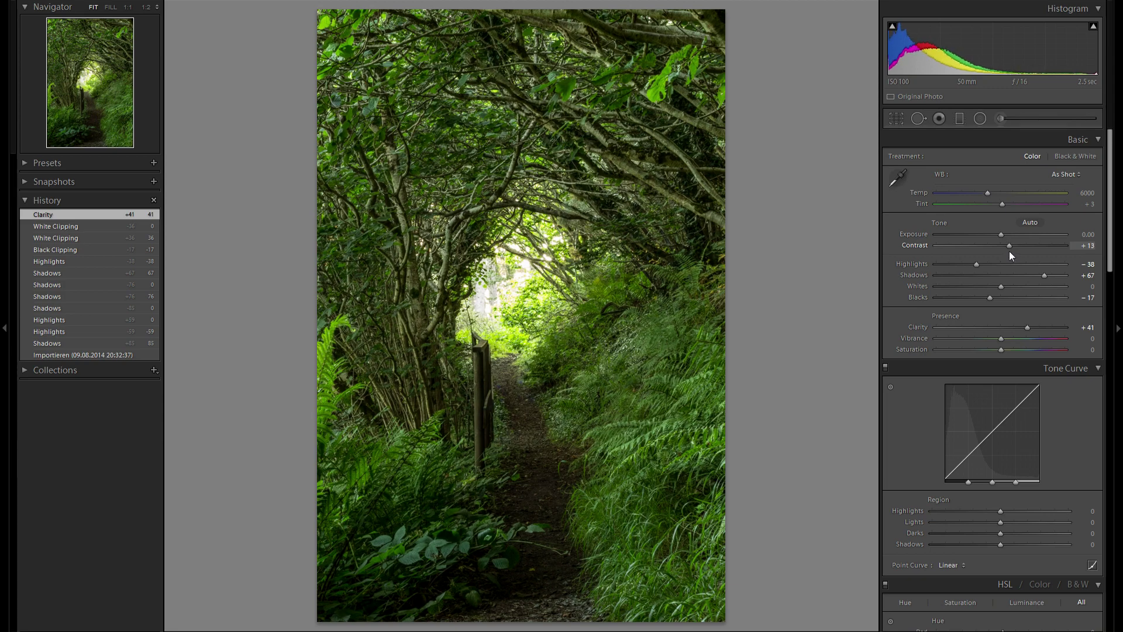
drag(1010, 252, 1011, 252)
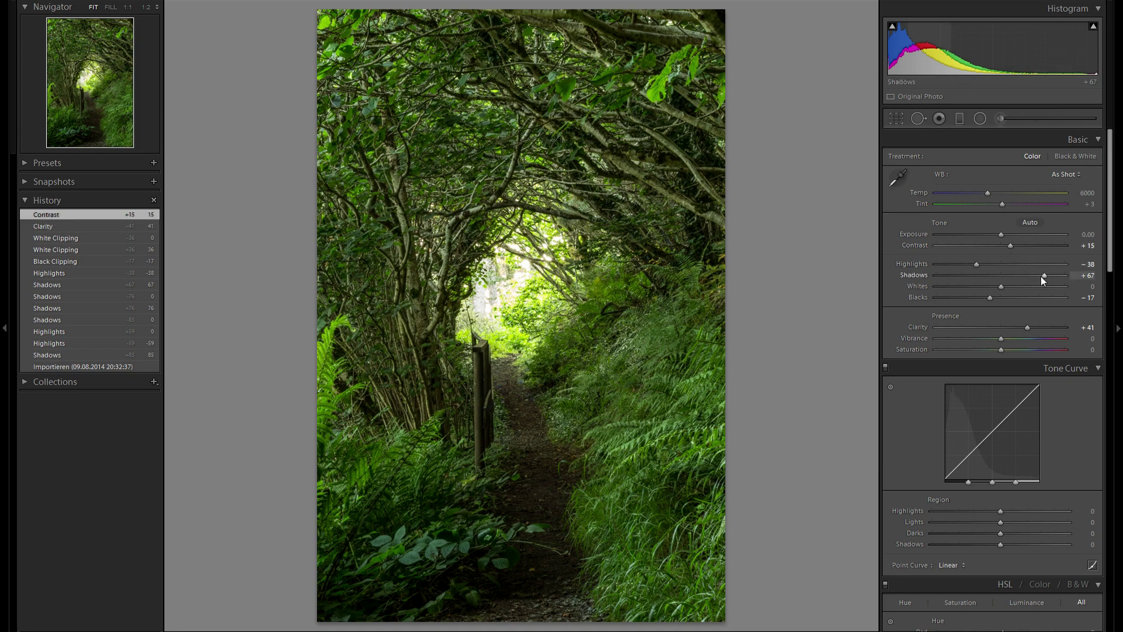
drag(1041, 276, 1087, 280)
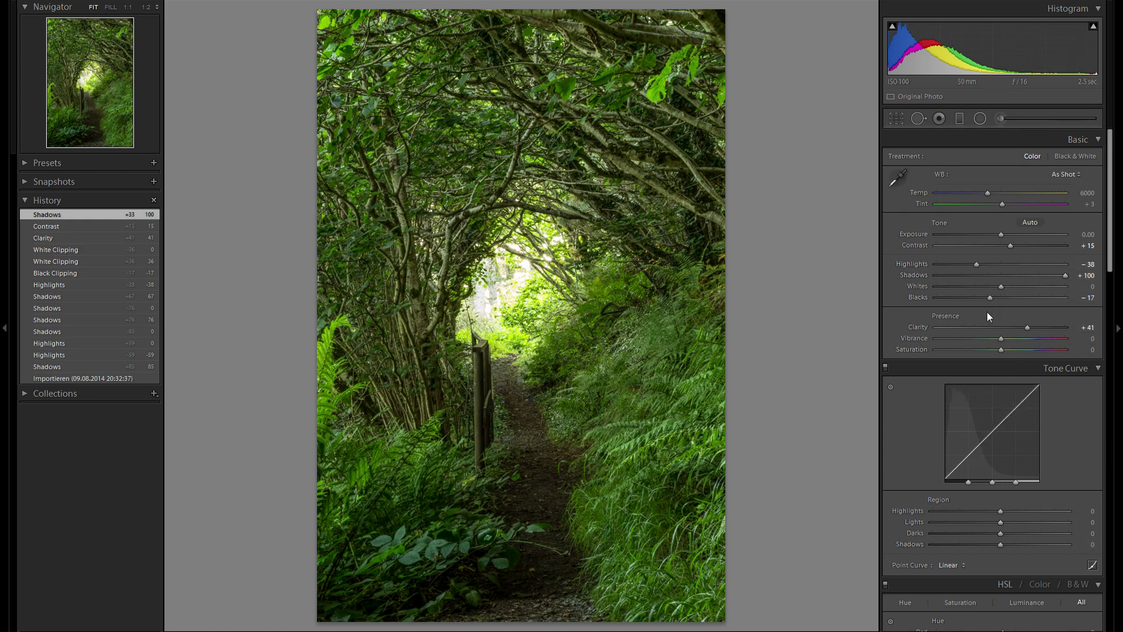
Try Exposure at +0.66 and Vibrance at +38, resetting each to 0
drag(1002, 234, 1010, 238)
double_click(910, 233)
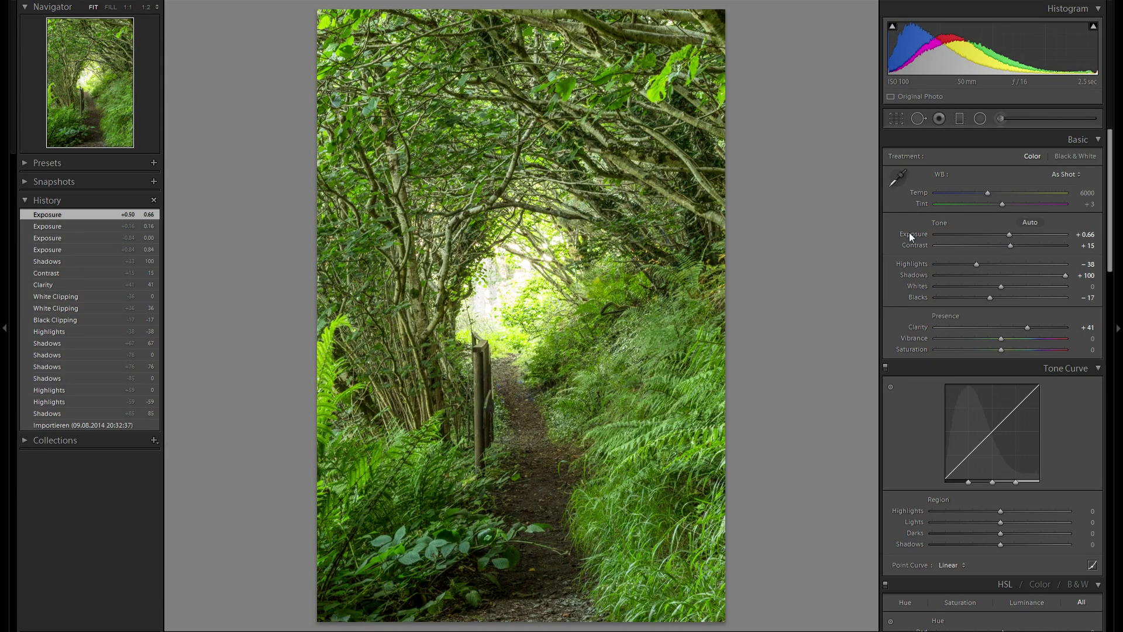
double_click(909, 233)
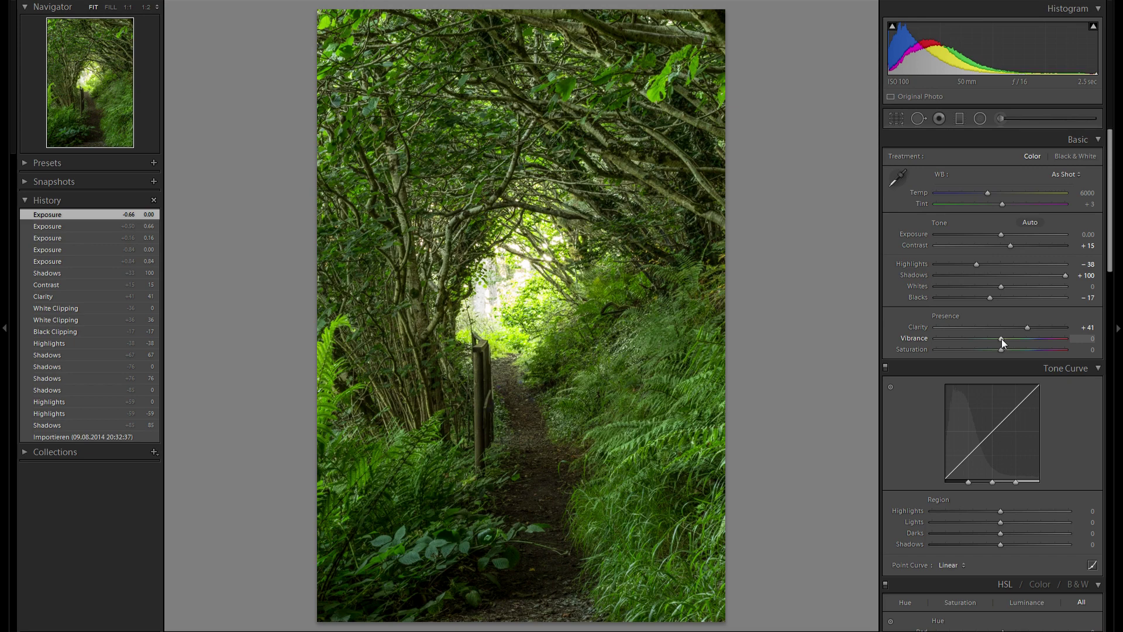
mouse_move(1014, 341)
mouse_down()
mouse_move(1031, 344)
mouse_move(999, 339)
mouse_move(1025, 342)
mouse_up()
double_click(920, 338)
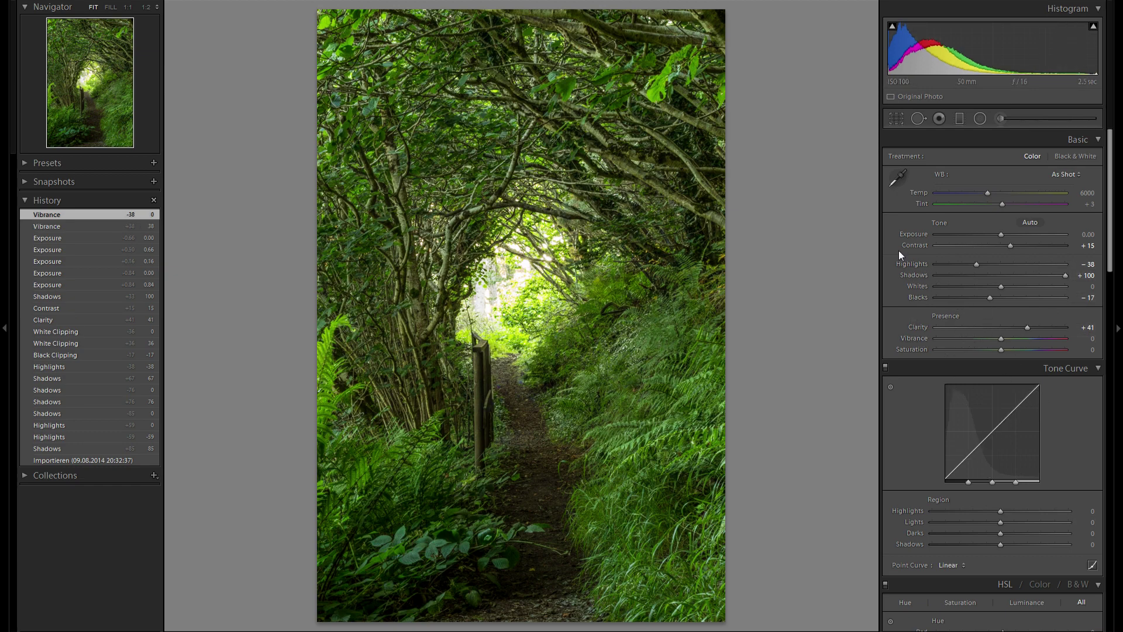
Warm the white balance to a Temp of 7430 and shift Tint towards green to -14
drag(986, 194, 1009, 204)
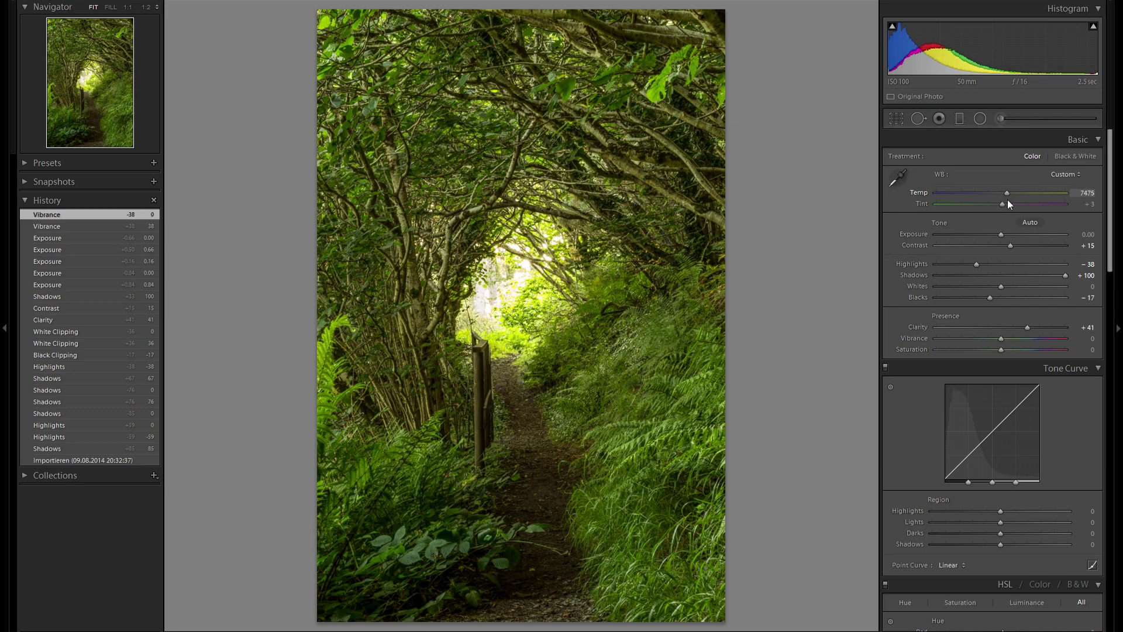
mouse_move(1007, 195)
mouse_down()
mouse_move(1002, 208)
mouse_move(1019, 208)
mouse_move(996, 209)
mouse_move(1018, 209)
mouse_move(982, 207)
mouse_move(998, 206)
mouse_up()
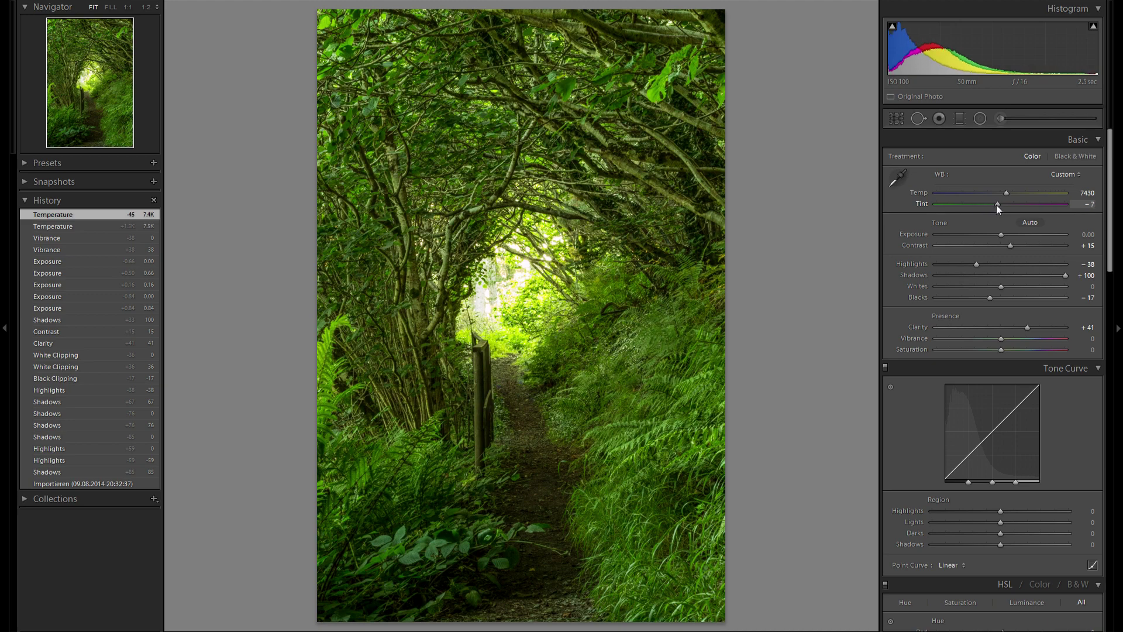
drag(992, 204, 994, 205)
Try the tone curve's Highlights at +49, reset them, and try Highlights +24 with Lights +29
scroll(965, 276, down, 3)
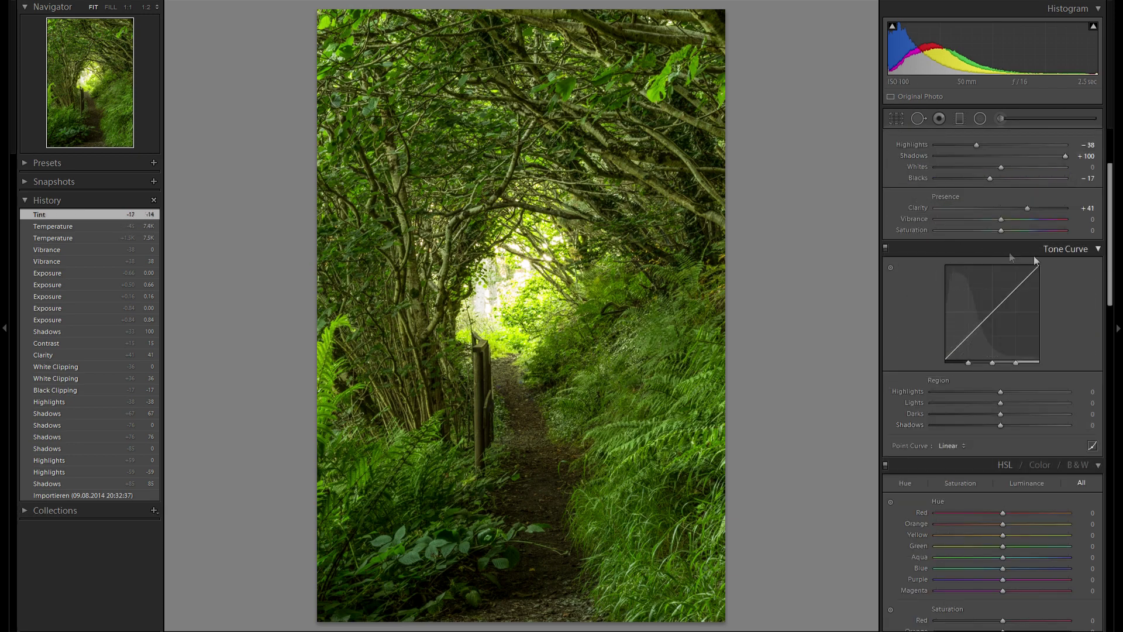
scroll(1075, 286, down, 3)
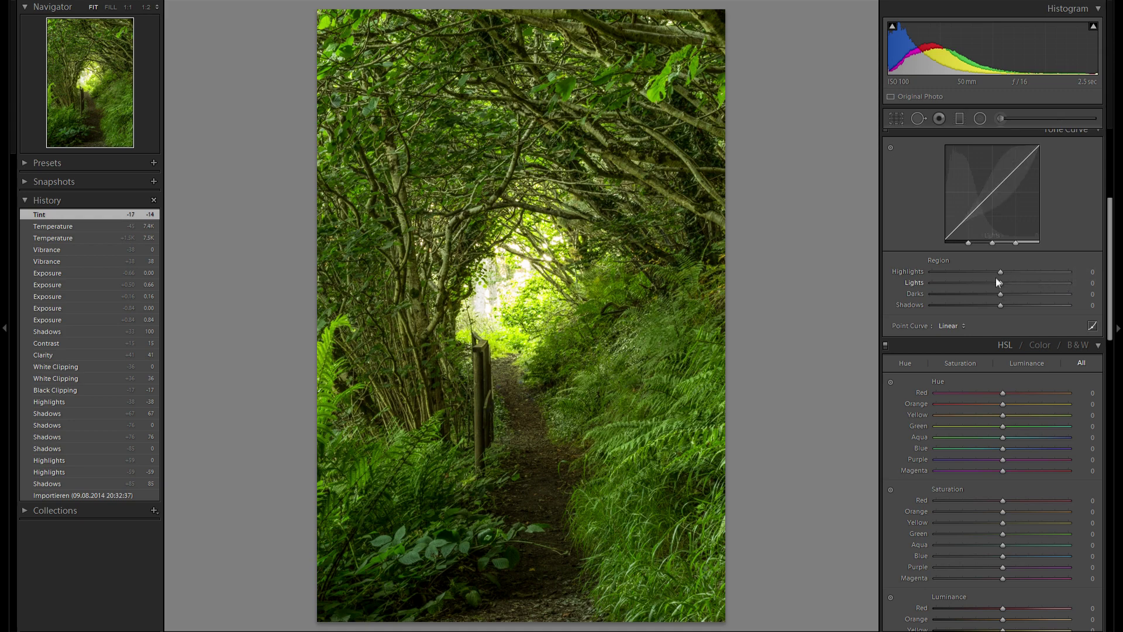
drag(998, 275, 1032, 276)
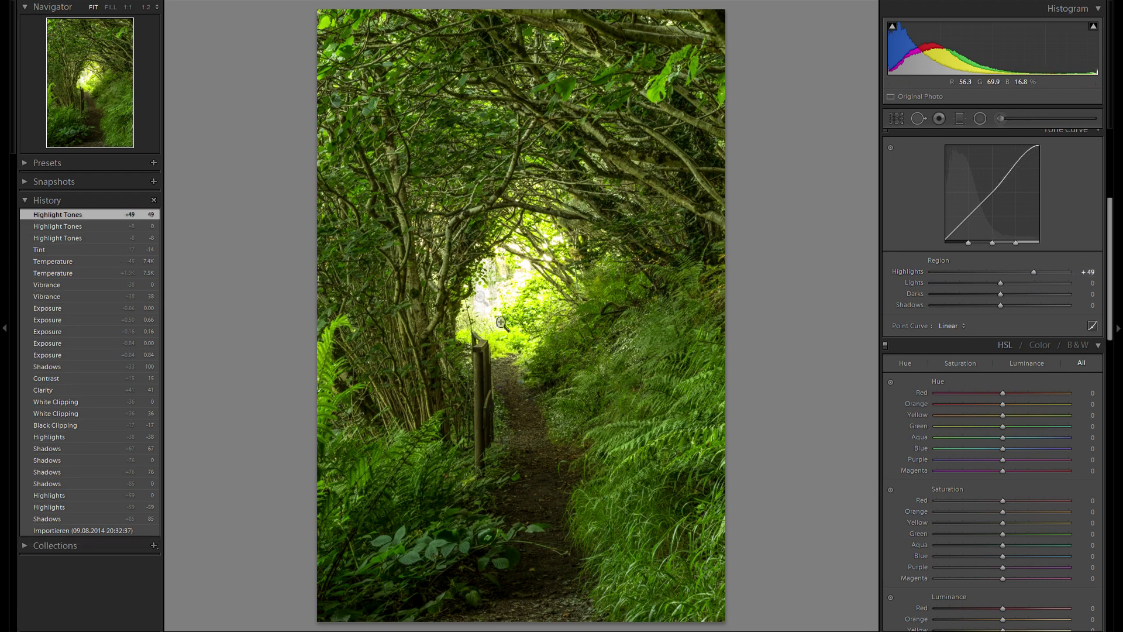
double_click(914, 270)
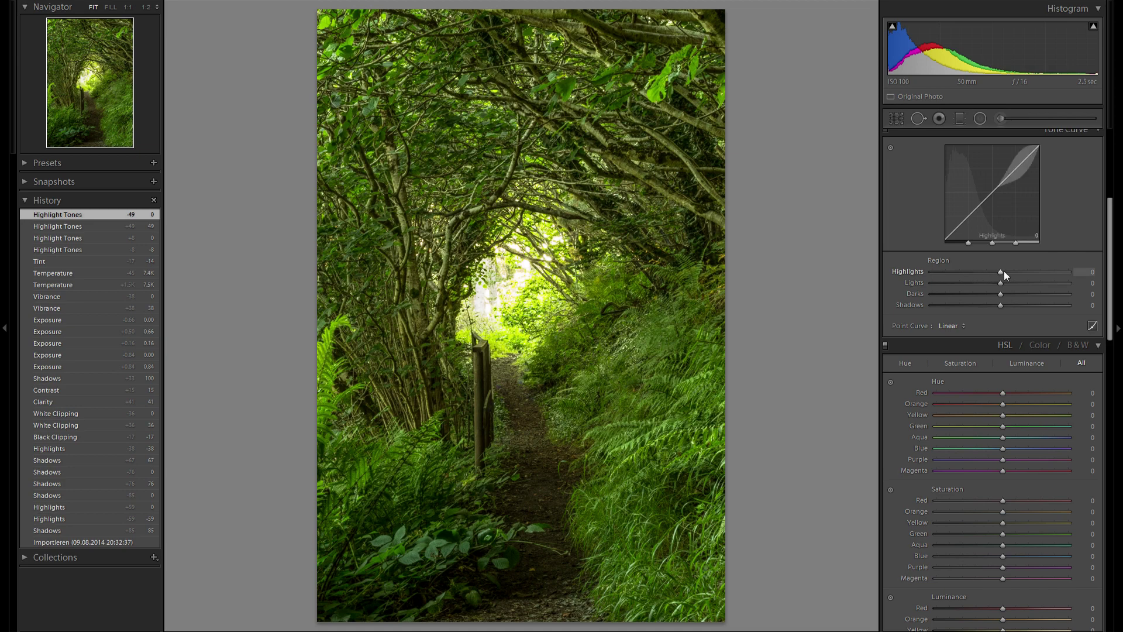
drag(1004, 272, 968, 314)
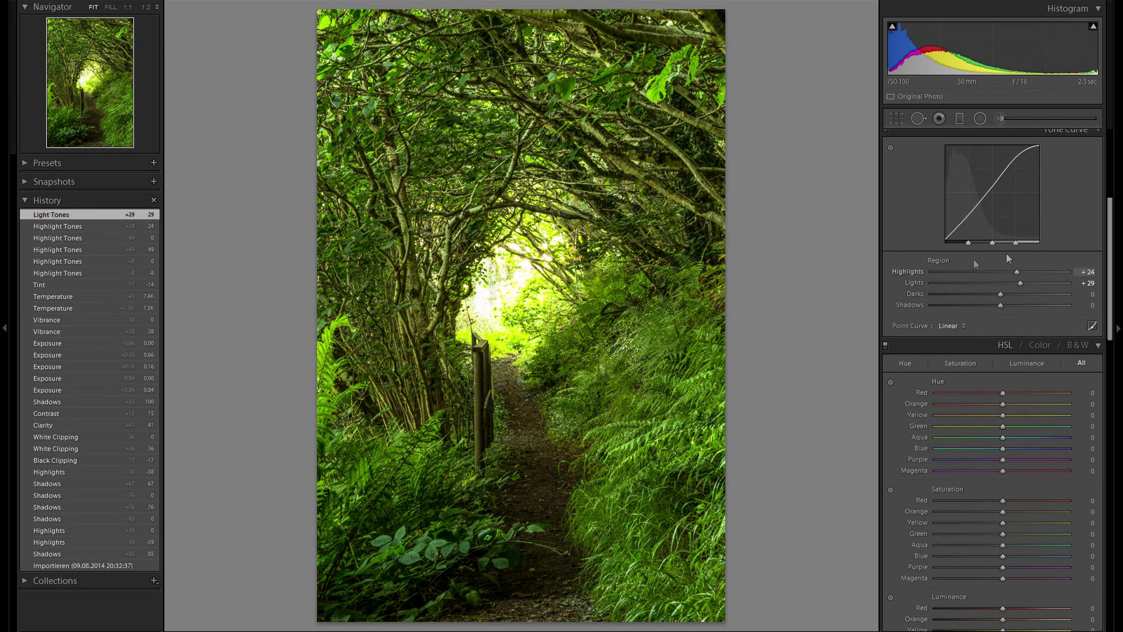
Reset the tone curve's Lights and raise them to +100
double_click(913, 283)
drag(1004, 282, 1065, 283)
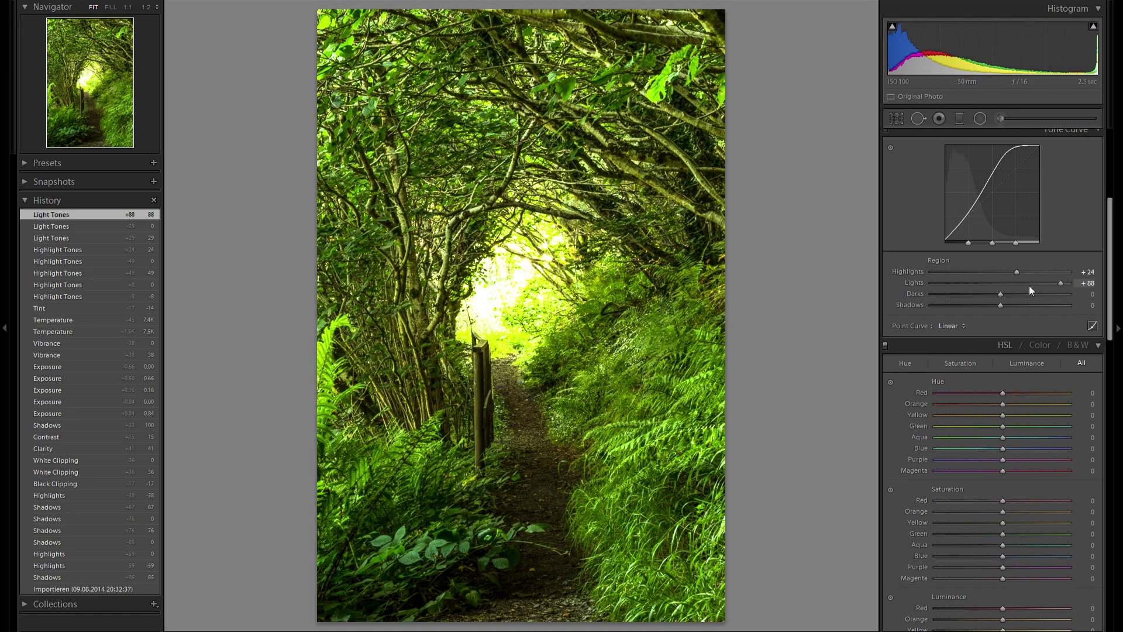
drag(998, 283, 1108, 295)
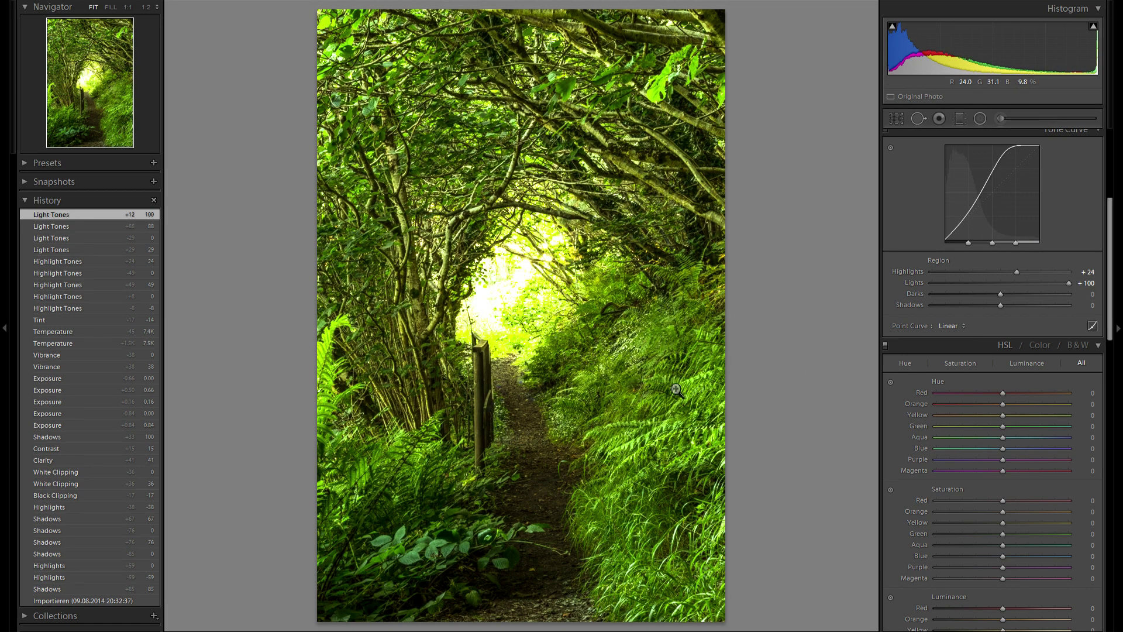
Try the tone curve's Highlights at -29 and reset them to 0
double_click(911, 272)
drag(1000, 272, 928, 280)
drag(1001, 274, 981, 276)
double_click(917, 271)
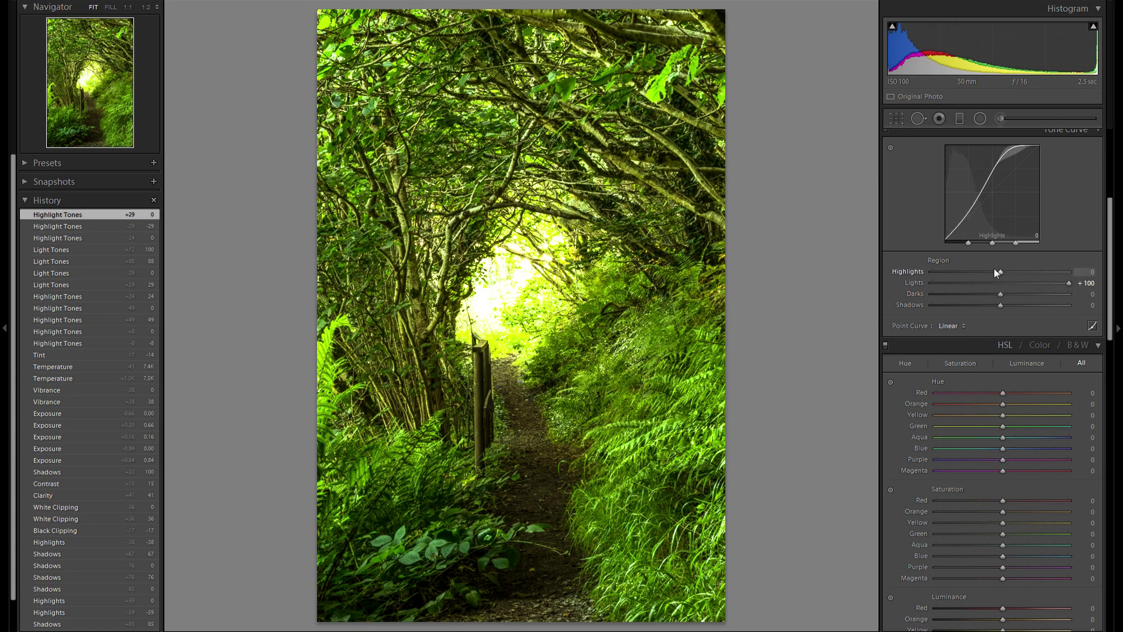
Set the tone curve's Darks to -9 and its Shadows to +9
scroll(1062, 258, up, 3)
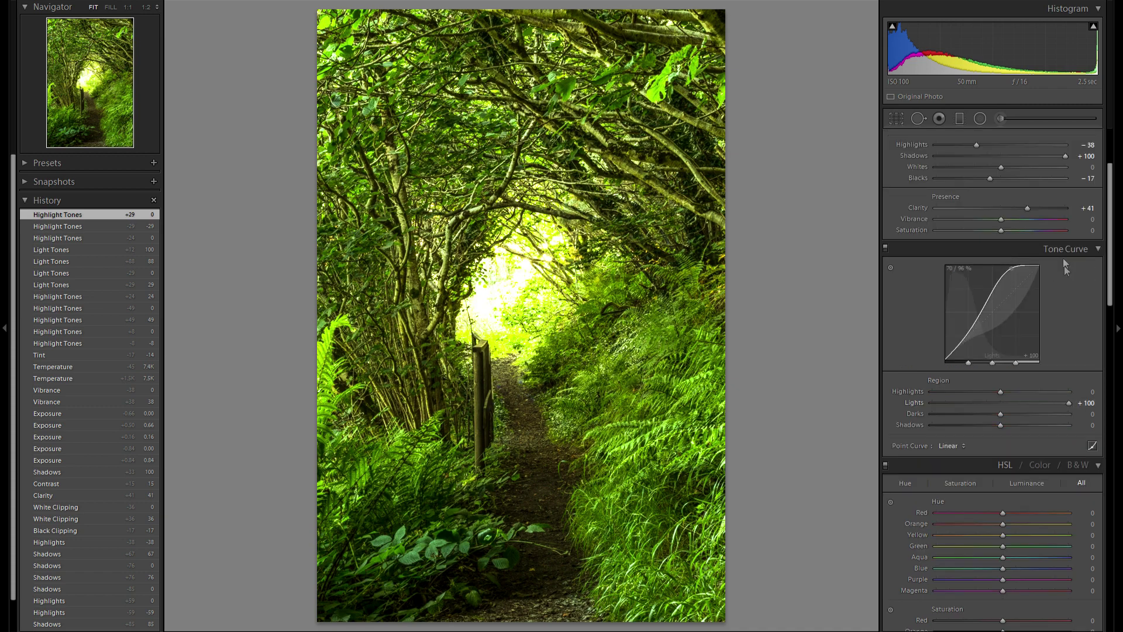
scroll(1030, 367, down, 3)
mouse_move(1001, 296)
mouse_down()
mouse_move(955, 300)
mouse_move(1002, 294)
mouse_move(993, 292)
mouse_up()
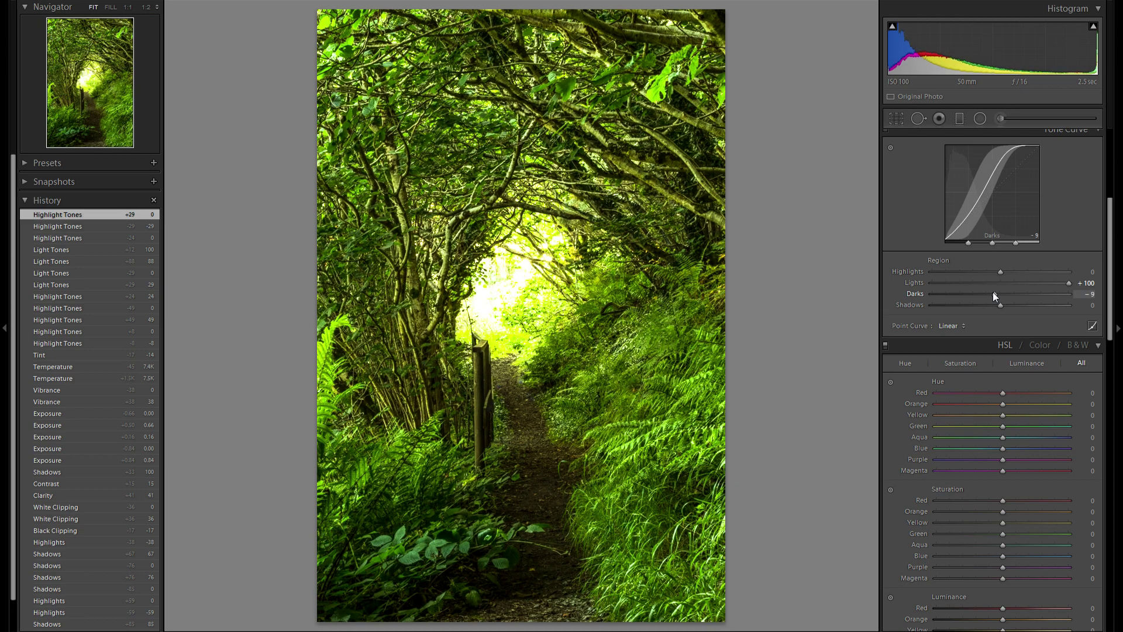
mouse_move(1000, 305)
mouse_down()
mouse_move(971, 308)
mouse_move(1020, 310)
mouse_move(1009, 308)
mouse_up()
Try shifting the foliage hue with targeted adjustment to Green -6 and Yellow -1, and reset both hues
scroll(985, 310, down, 3)
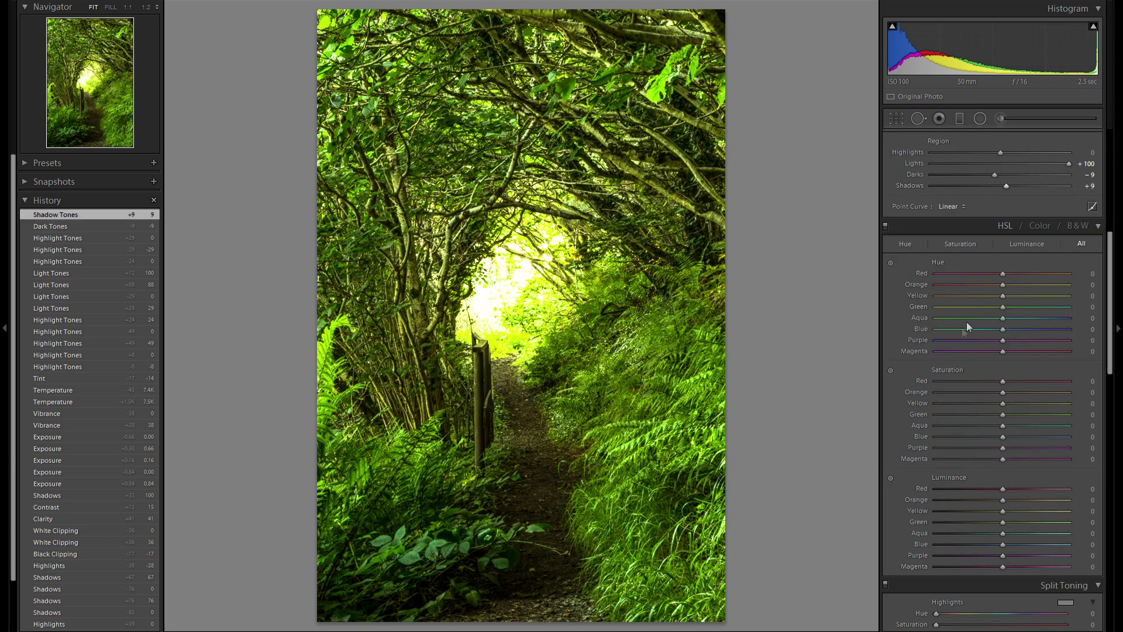
click(891, 263)
mouse_move(666, 373)
mouse_down()
mouse_move(666, 387)
mouse_move(666, 354)
mouse_move(666, 367)
mouse_up()
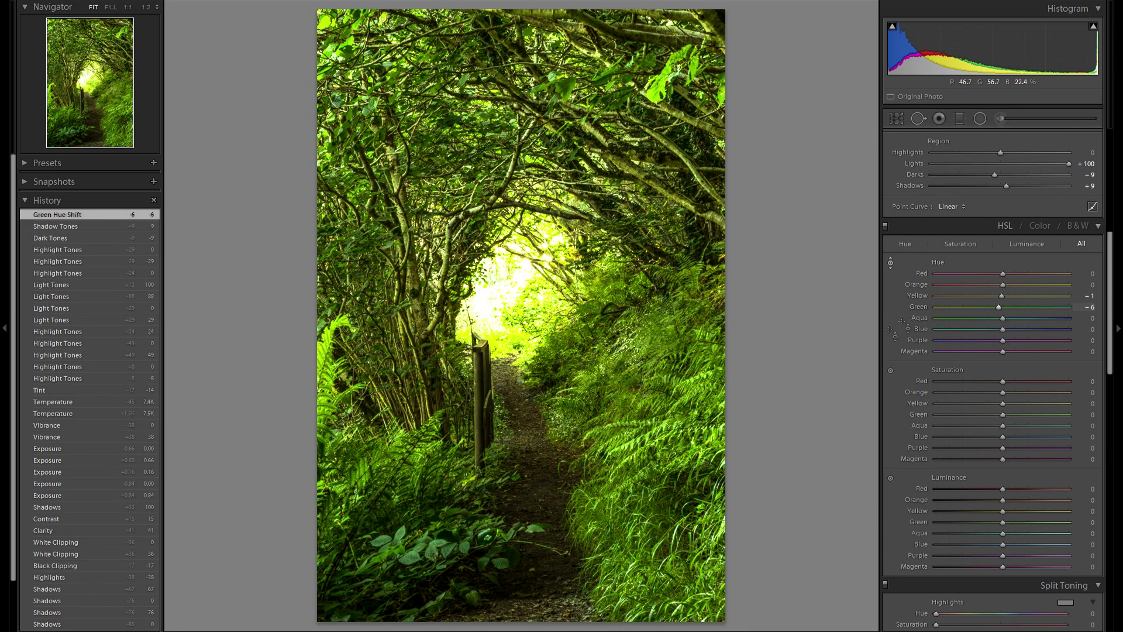
double_click(923, 305)
double_click(922, 294)
Try changing the foliage saturation with targeted adjustment, and reset the green and yellow saturation to 0
click(891, 370)
mouse_move(663, 366)
mouse_down()
mouse_move(666, 391)
mouse_move(666, 345)
mouse_up()
double_click(922, 412)
double_click(920, 403)
double_click(919, 412)
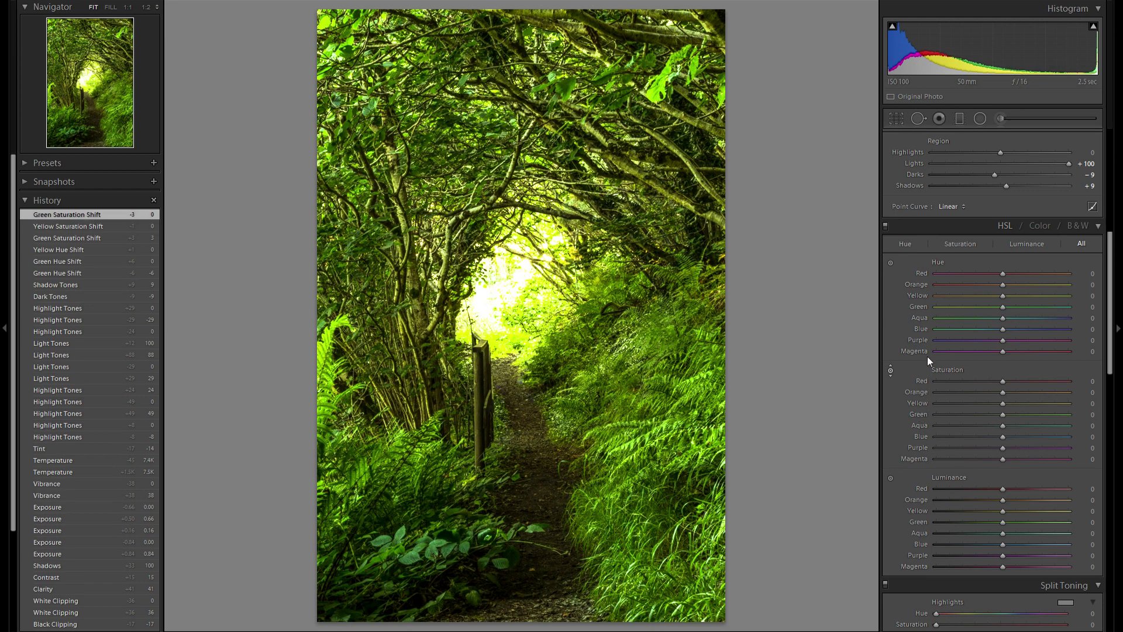
Brighten the foliage with targeted luminance adjustment to Green +19 and Yellow +3
scroll(928, 356, down, 3)
click(891, 358)
mouse_move(671, 381)
mouse_down()
mouse_move(672, 324)
mouse_move(672, 384)
mouse_move(672, 347)
mouse_move(671, 369)
mouse_up()
Set the split-toning highlights to Hue 7 and Saturation 32, and the shadows to Hue 254
scroll(967, 386, down, 2)
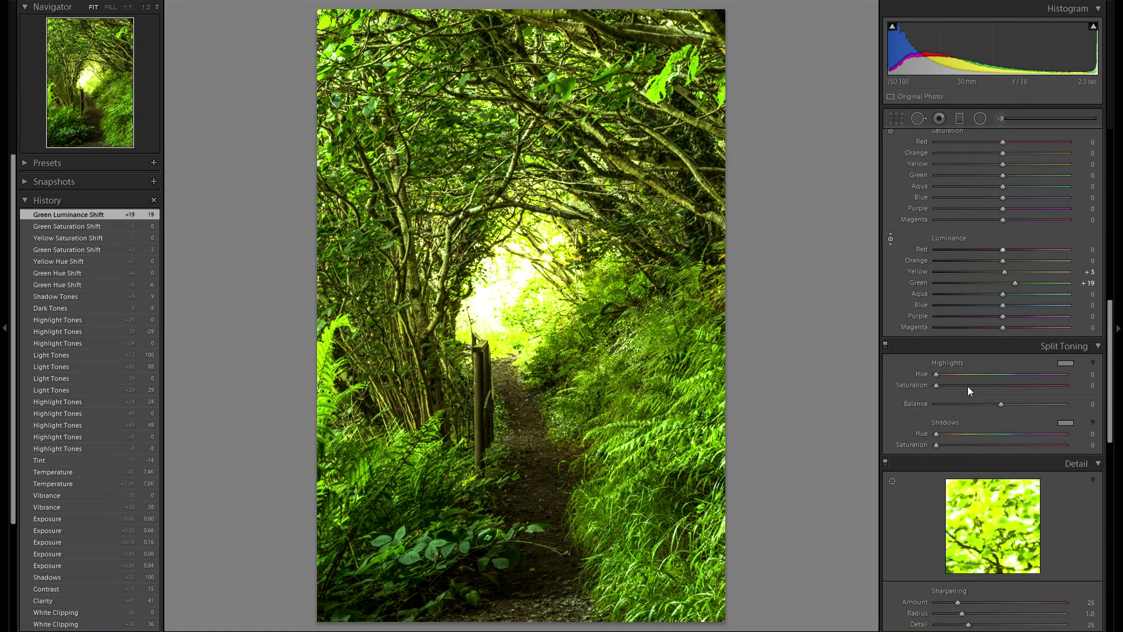
scroll(950, 286, down, 2)
click(1064, 243)
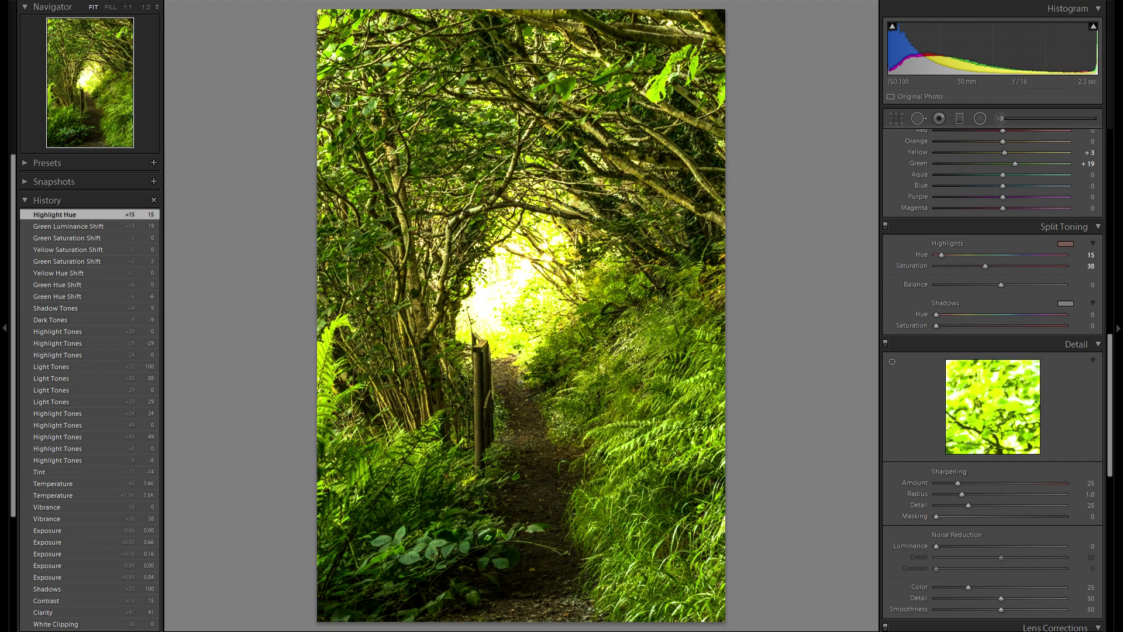
drag(978, 266, 936, 266)
drag(936, 265, 1000, 265)
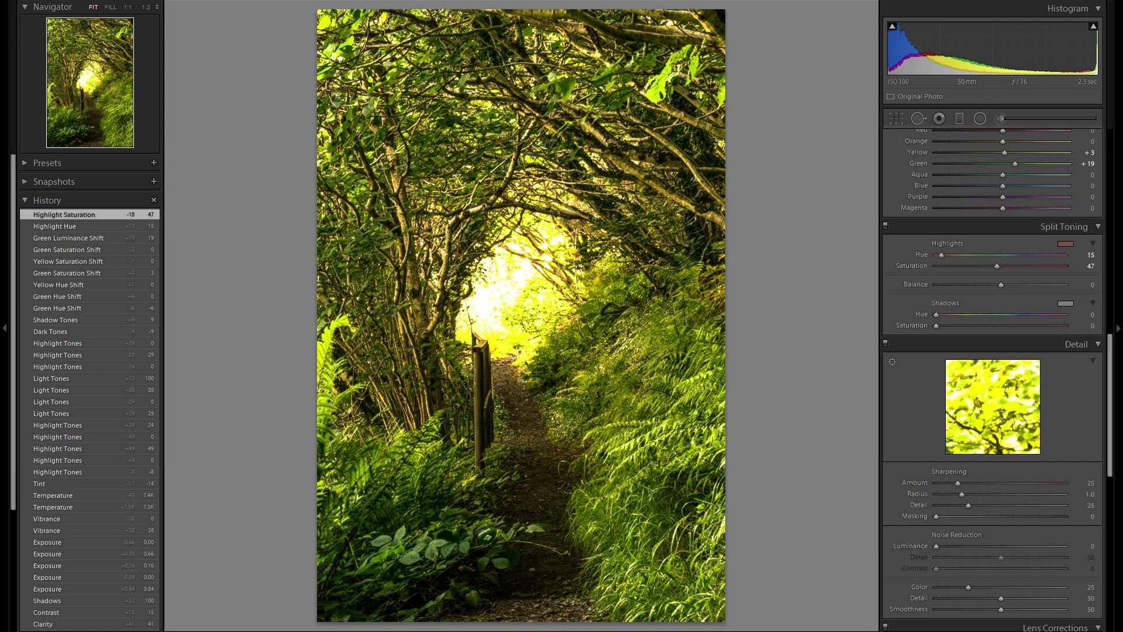
drag(980, 265, 982, 266)
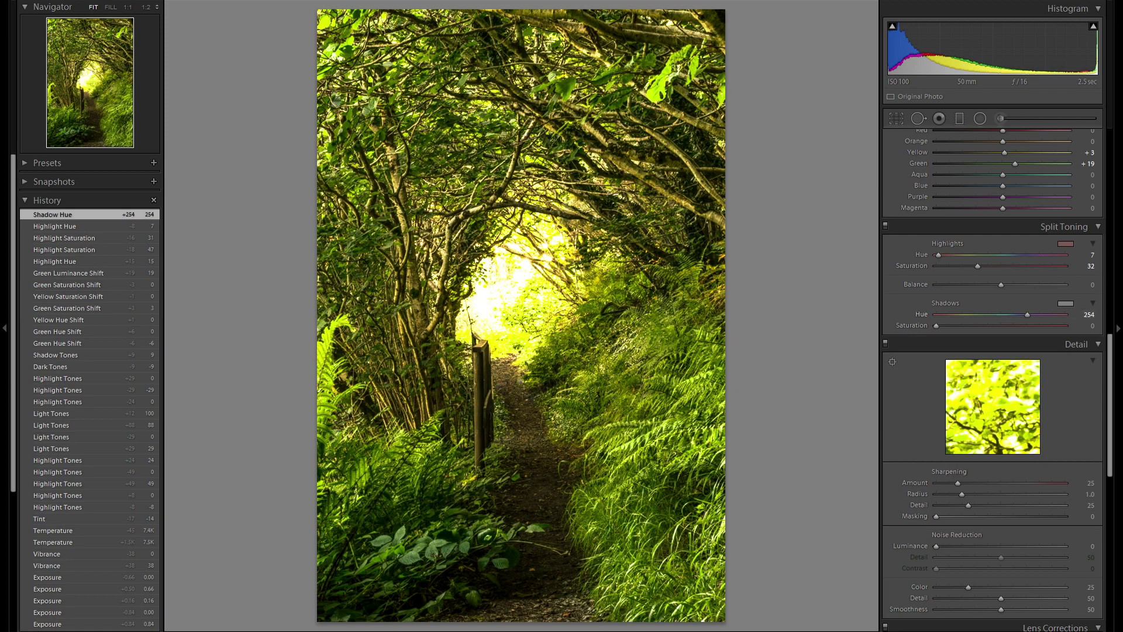
Set the Sharpening Amount to 60 while judging the ferns and grass at 1:1 magnification
scroll(1060, 391, down, 3)
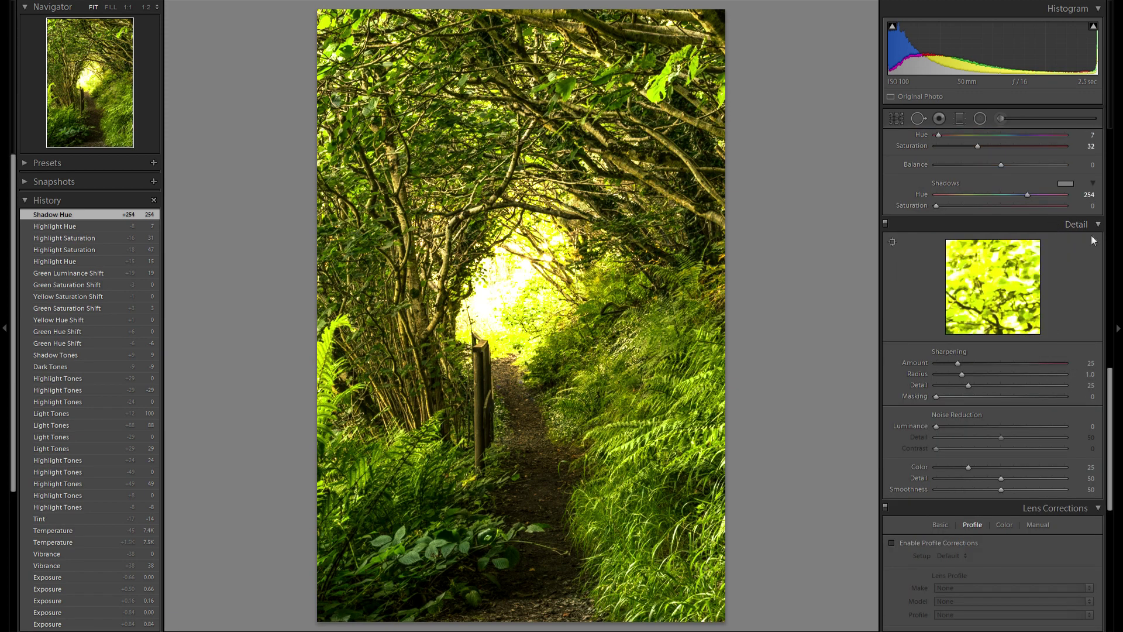
scroll(1065, 308, down, 3)
click(635, 457)
drag(624, 466, 615, 381)
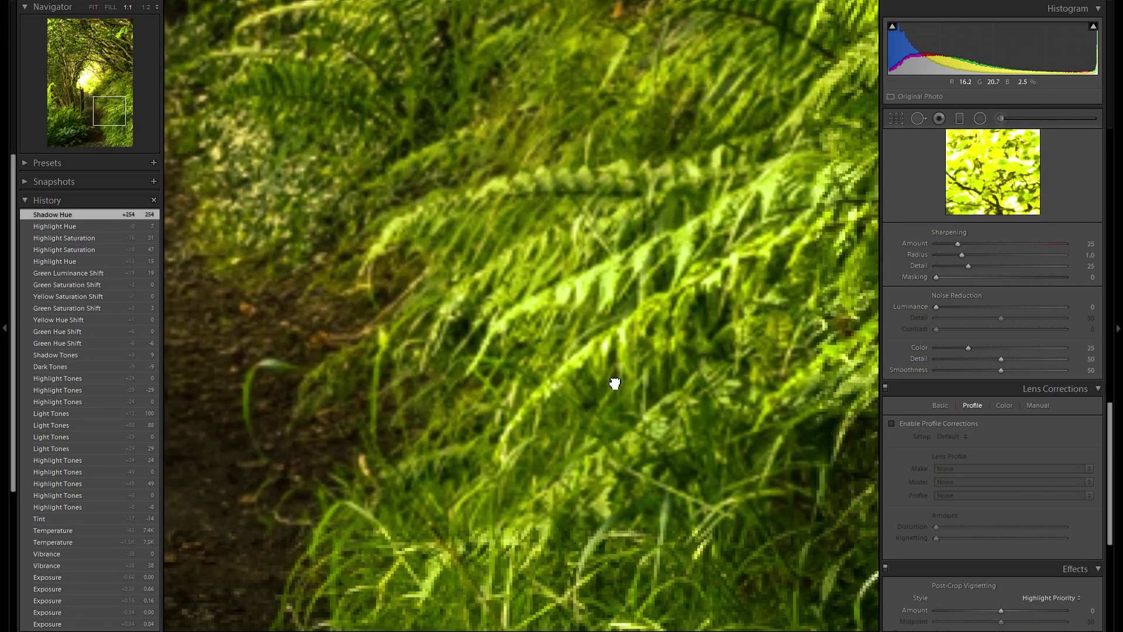
drag(587, 107, 640, 402)
drag(559, 302, 647, 424)
drag(698, 385, 985, 271)
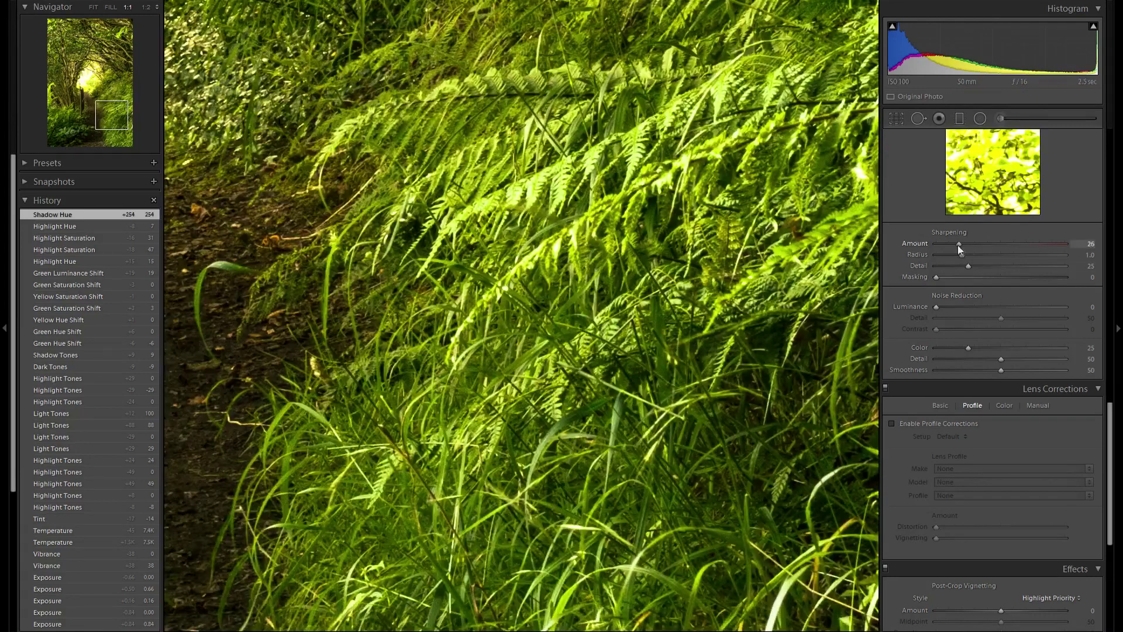
drag(997, 253, 994, 251)
Examine the sharpened detail in the undergrowth on both sides of the path at 1:1 magnification
drag(417, 275, 775, 245)
drag(524, 275, 866, 276)
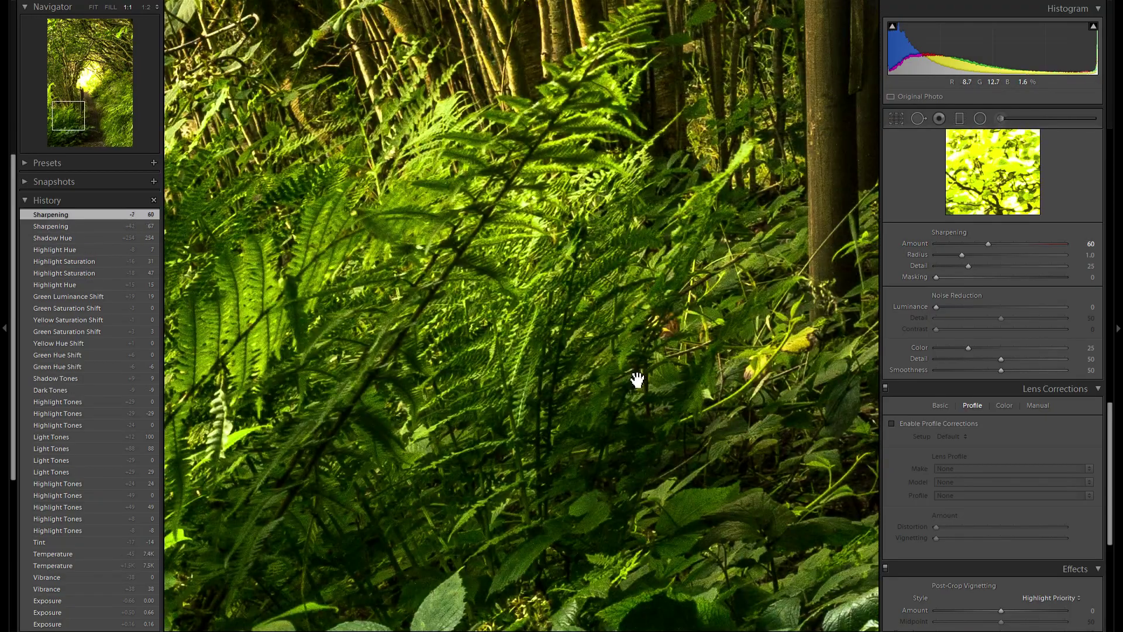
drag(634, 381, 570, 353)
drag(721, 358, 468, 376)
drag(568, 381, 433, 380)
drag(699, 380, 295, 377)
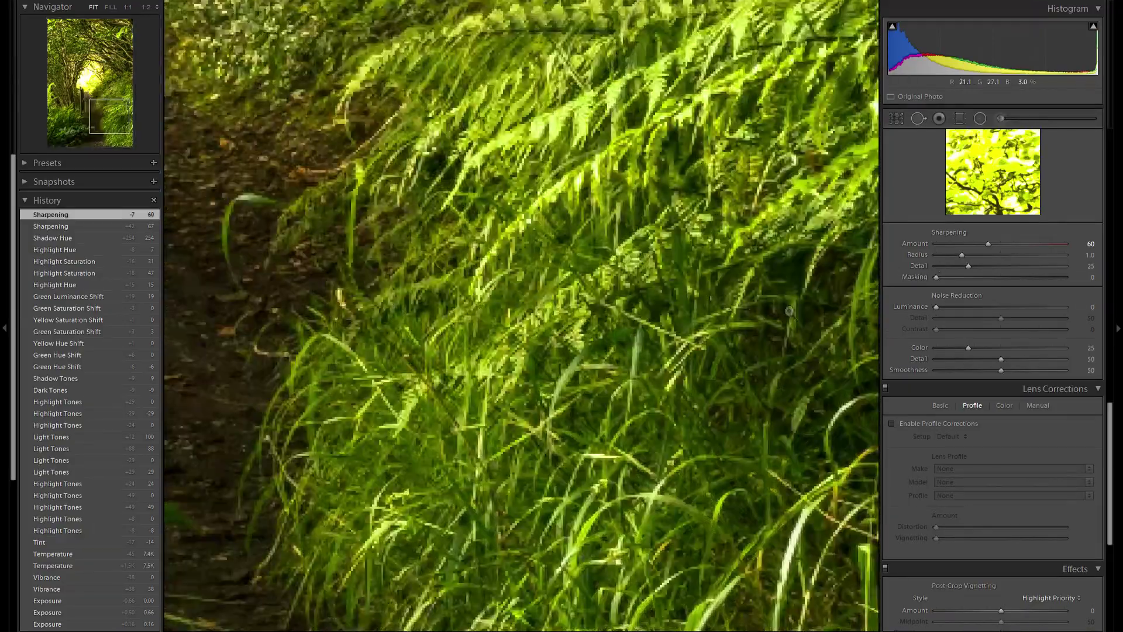
Set the sharpening Masking to 81 and the Color noise reduction to 48 with the whole photo in view
key(z)
drag(936, 278, 1042, 290)
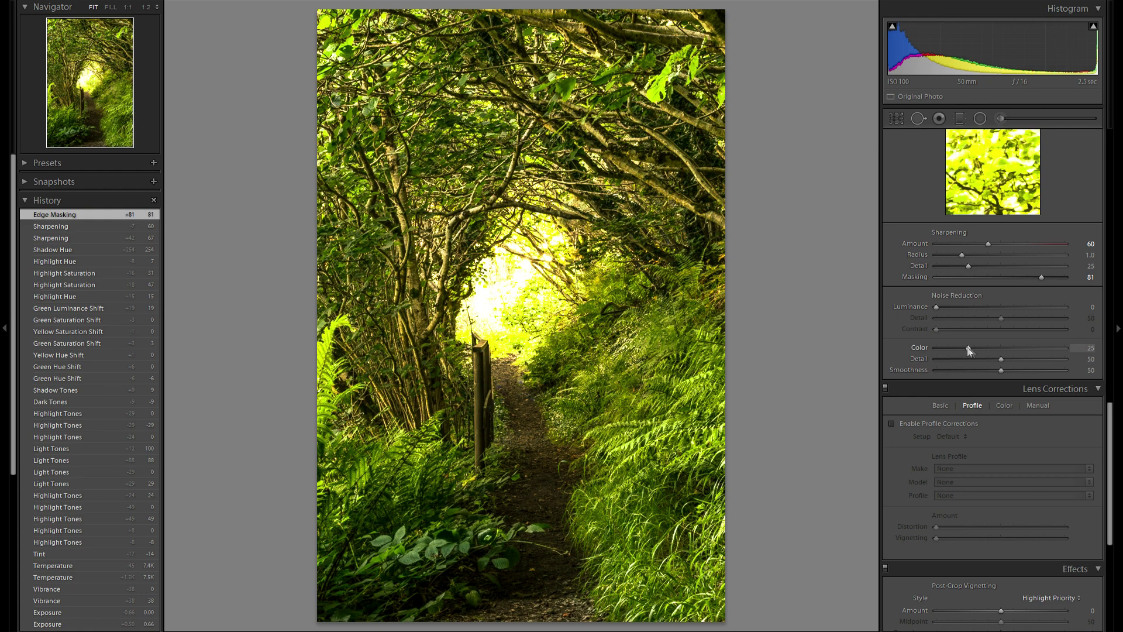
drag(971, 349, 999, 349)
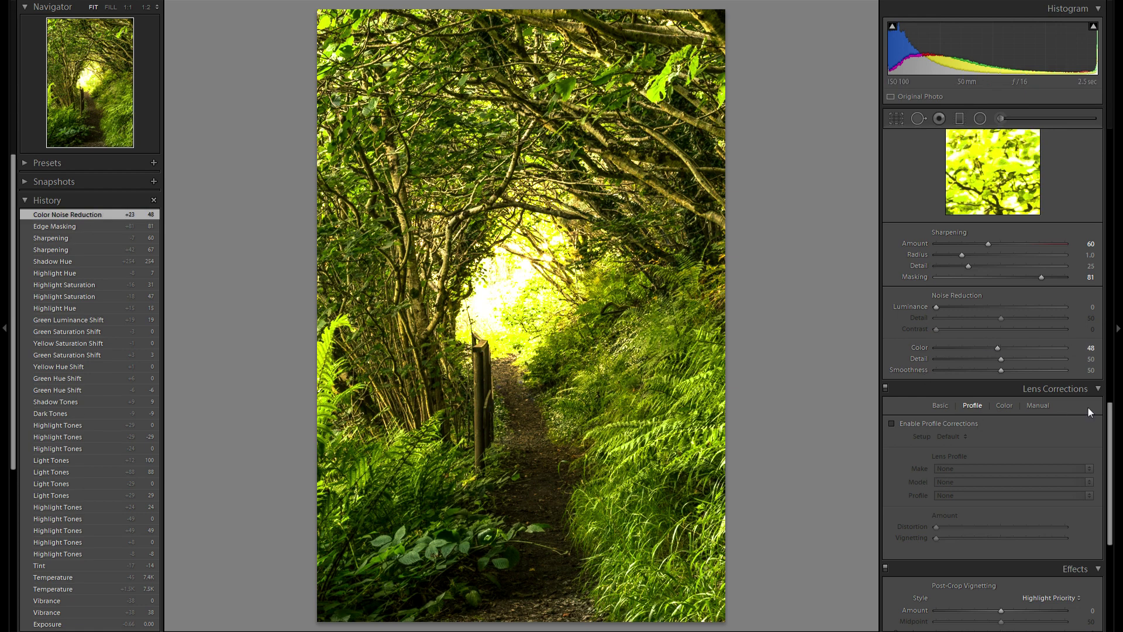
Set the Color noise reduction to 47 while judging the undergrowth, ferns and wooden post at 1:1 magnification
click(462, 585)
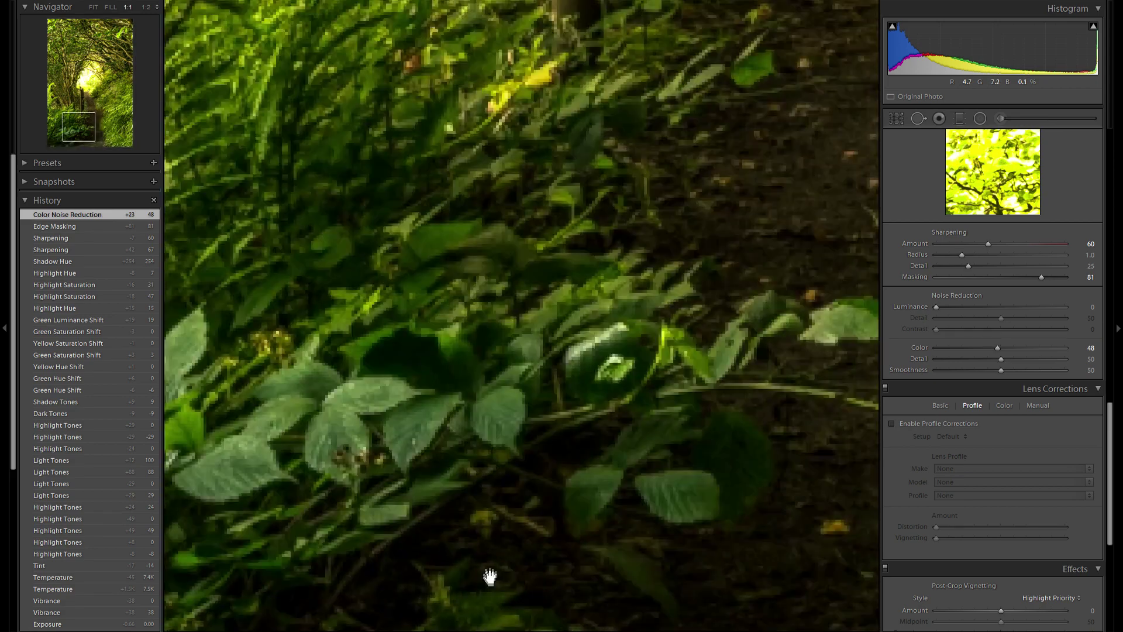
drag(466, 367, 585, 475)
drag(588, 308, 566, 423)
drag(537, 304, 560, 432)
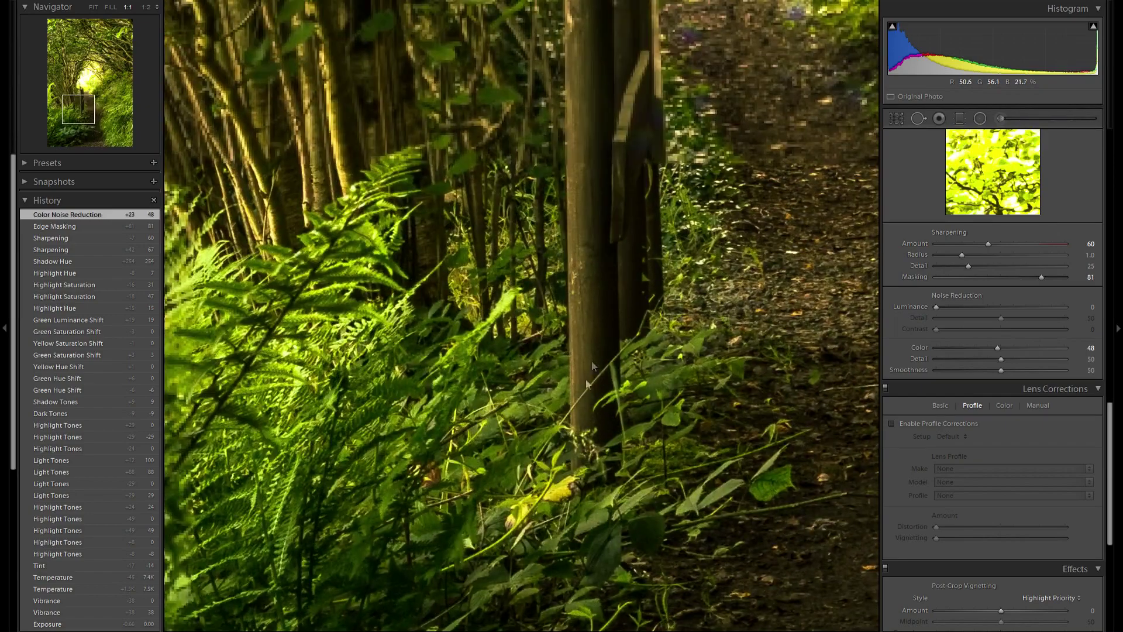
drag(930, 346, 997, 348)
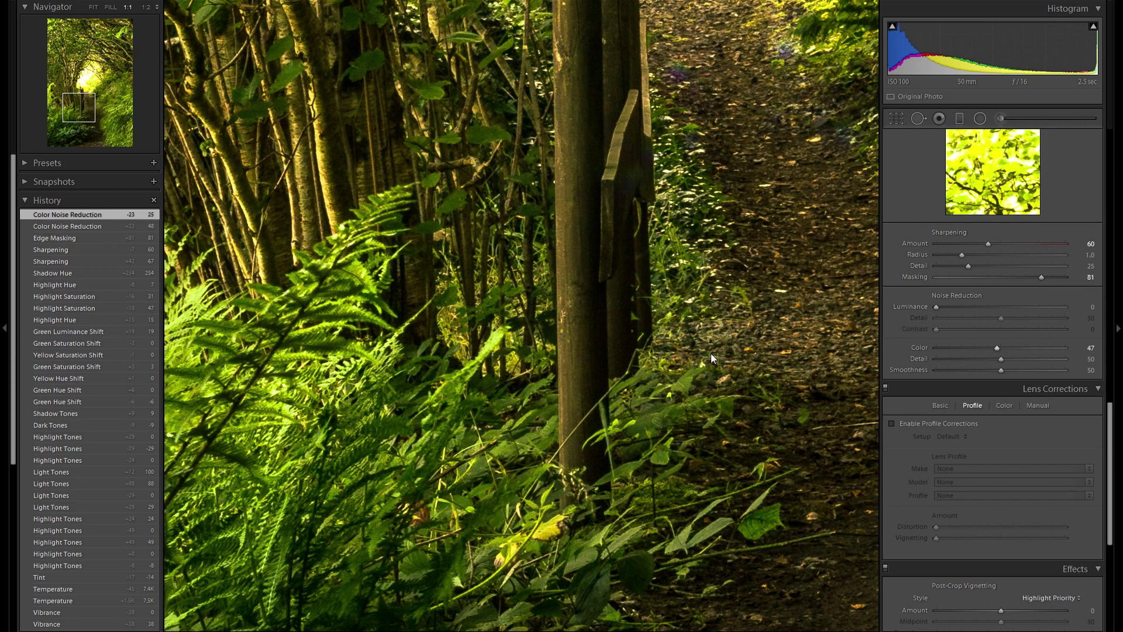
key(z)
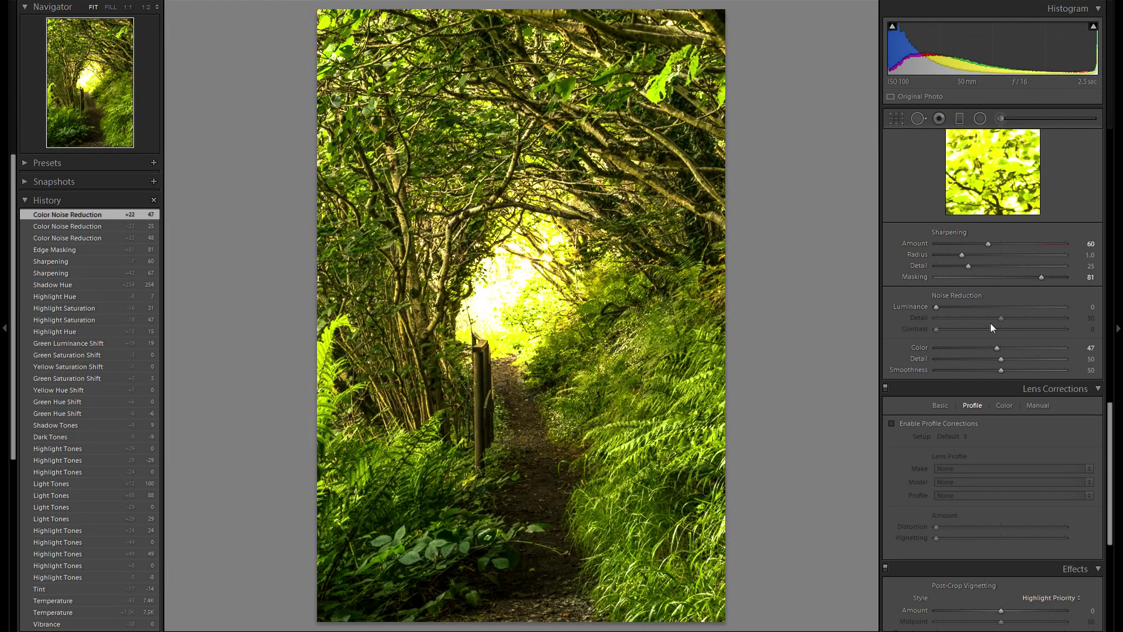
Enable lens profile corrections with the Canon EF 50mm f/1.8 II profile and turn on chromatic aberration removal
scroll(982, 335, down, 3)
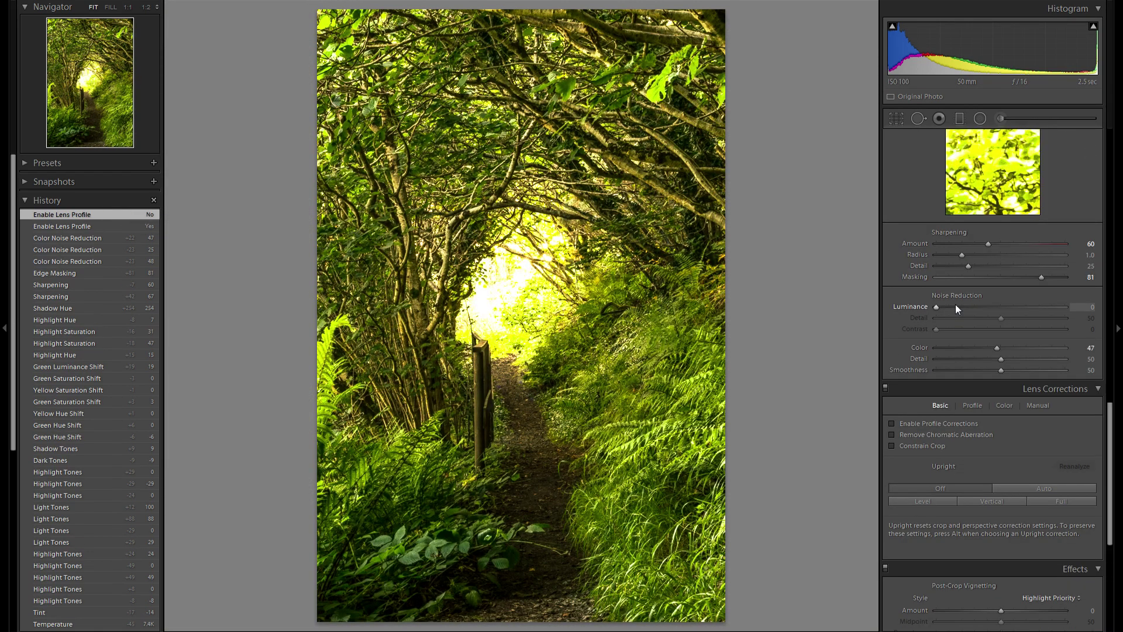
scroll(956, 304, down, 3)
click(953, 302)
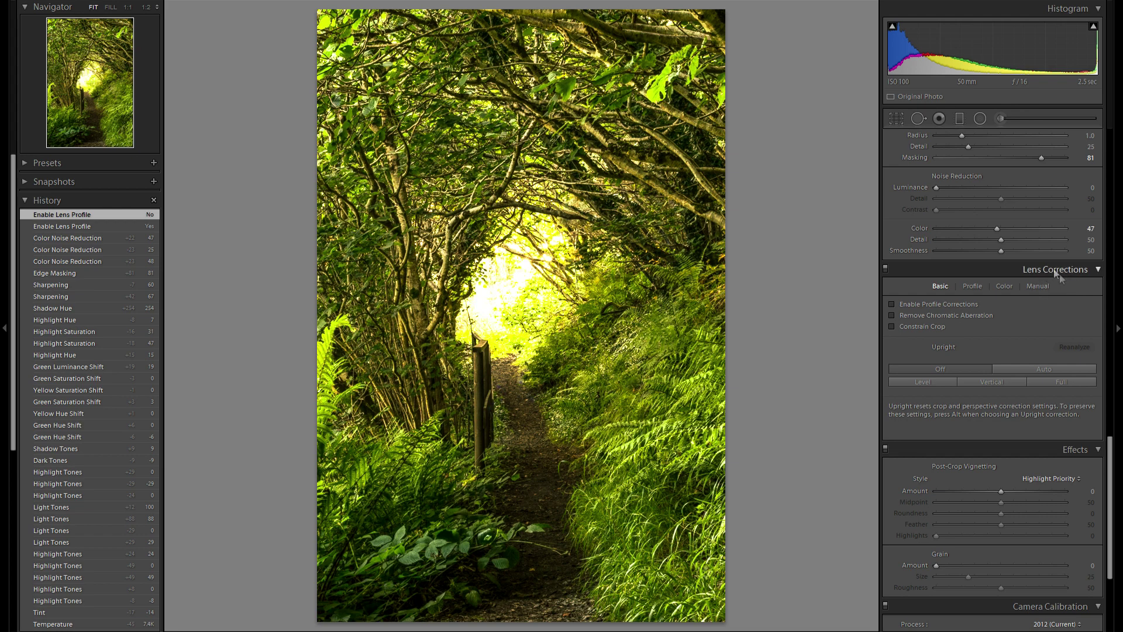
click(971, 286)
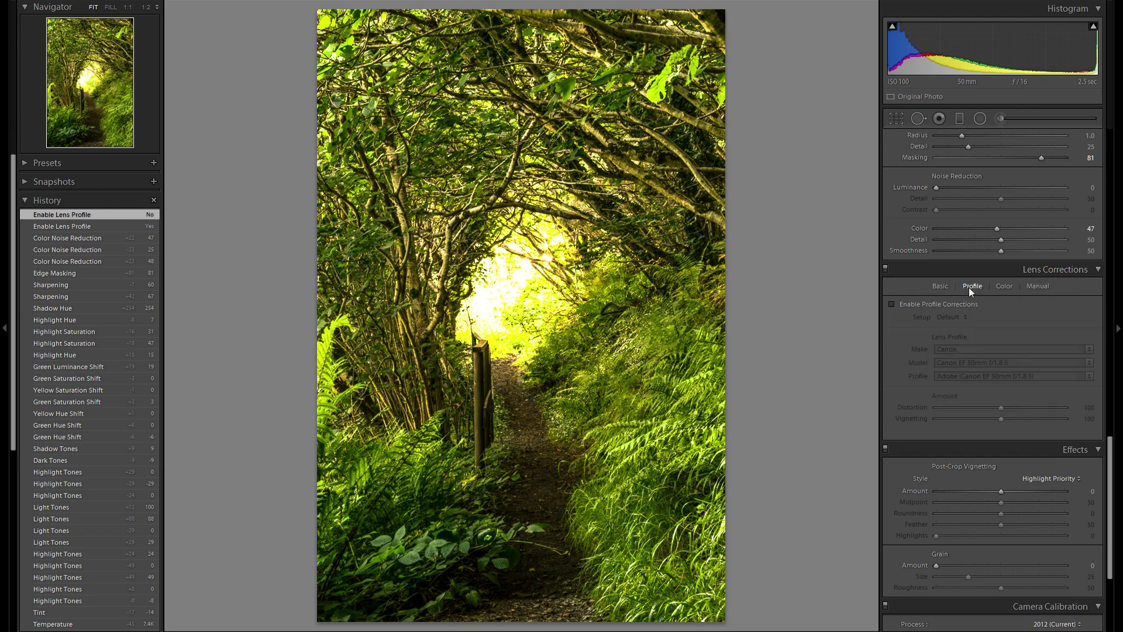
click(933, 307)
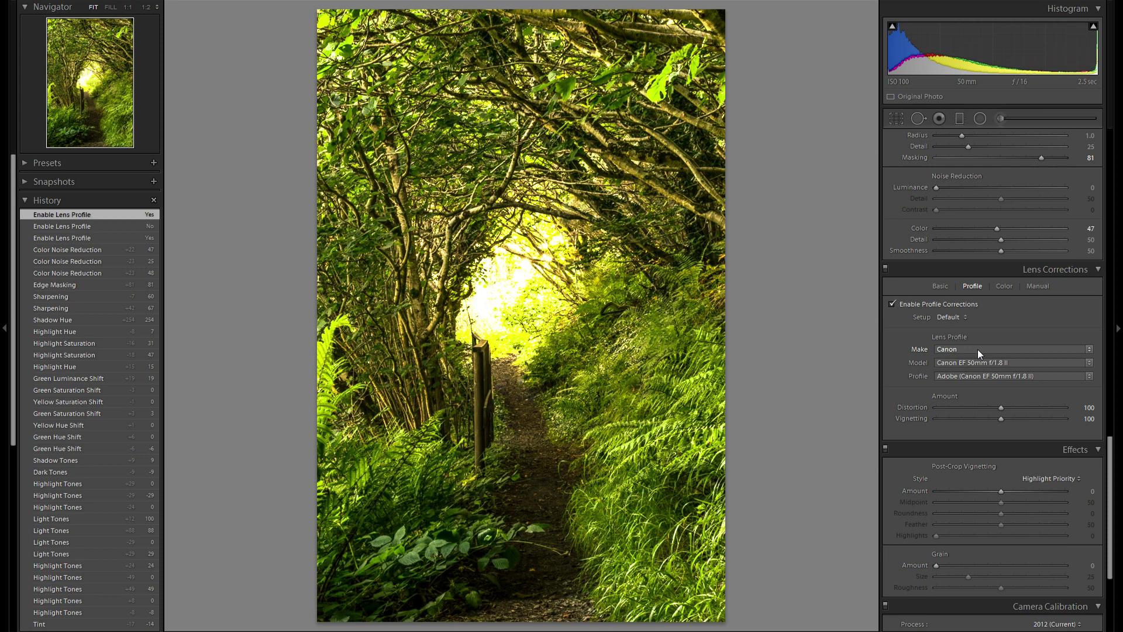
click(957, 348)
click(957, 349)
click(909, 304)
click(908, 304)
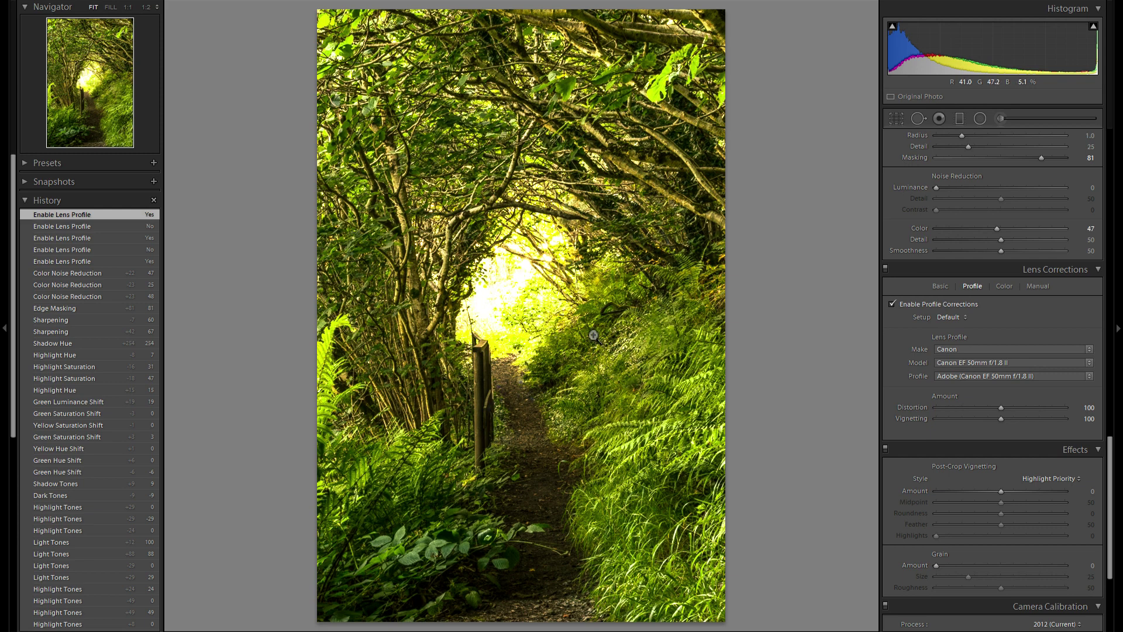
click(992, 413)
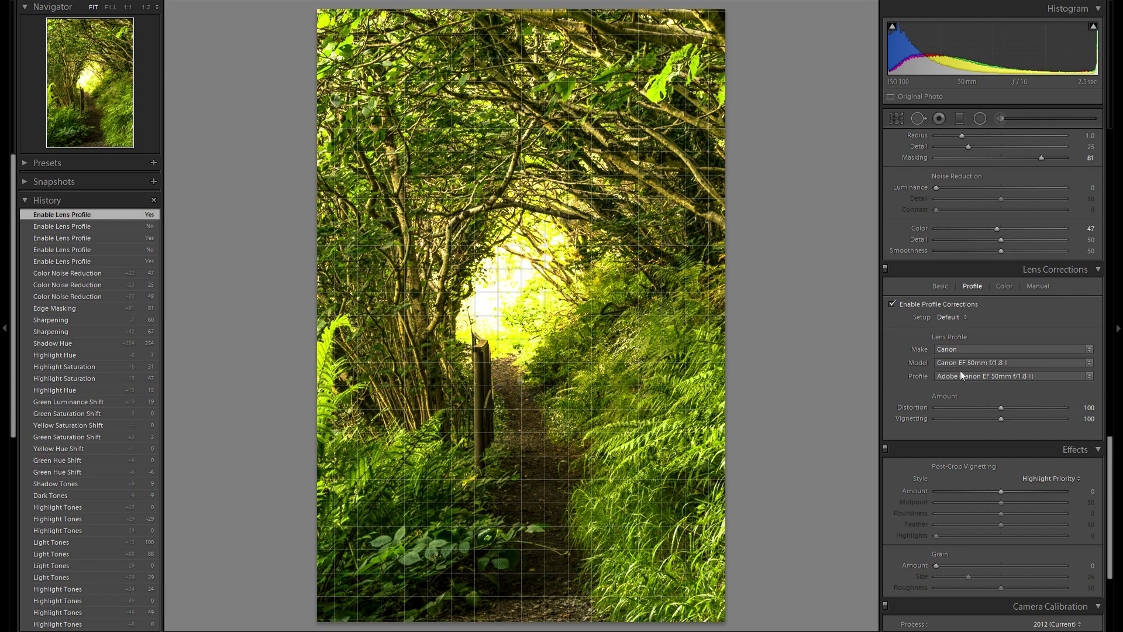
click(1005, 286)
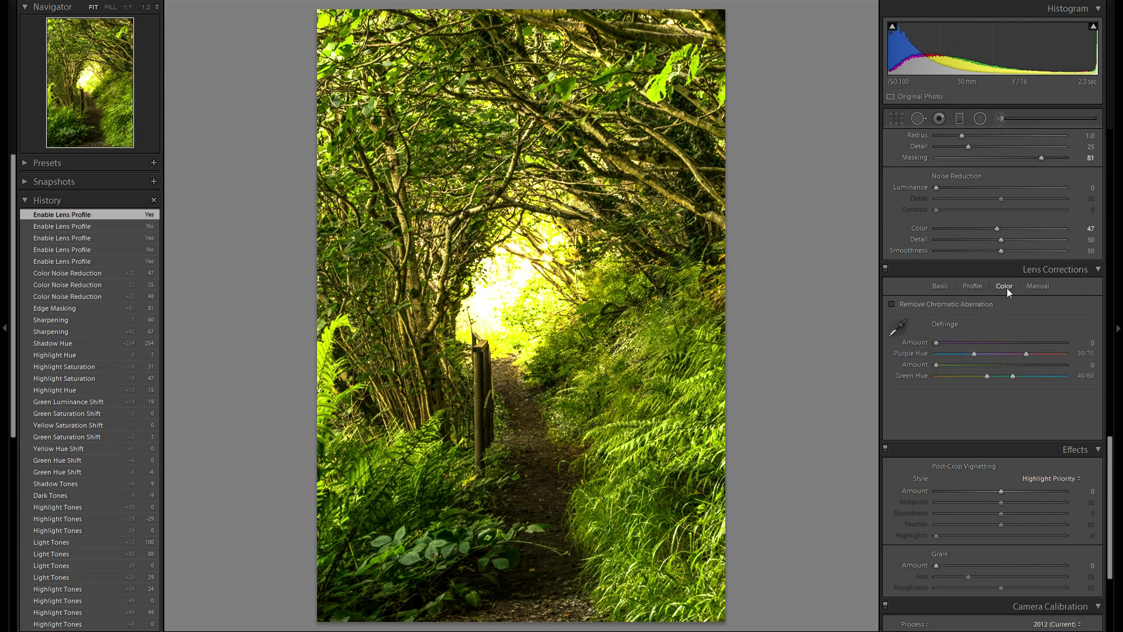
click(922, 306)
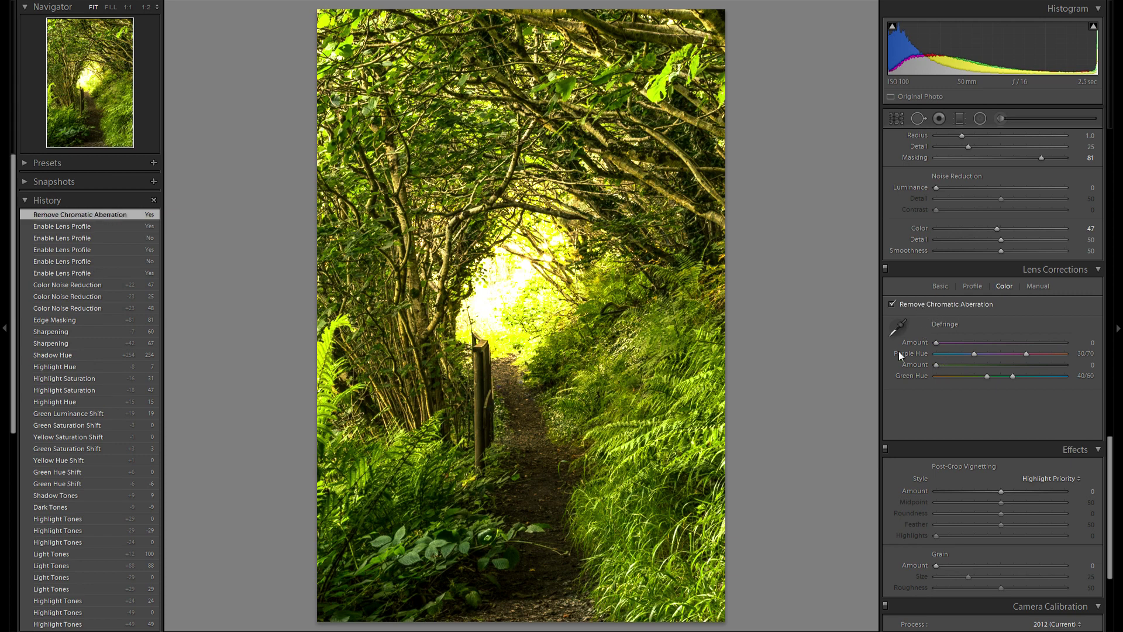
Darken the photo's edges with a post-crop vignette, setting its Amount to -27 in the Highlight Priority style
scroll(999, 351, down, 2)
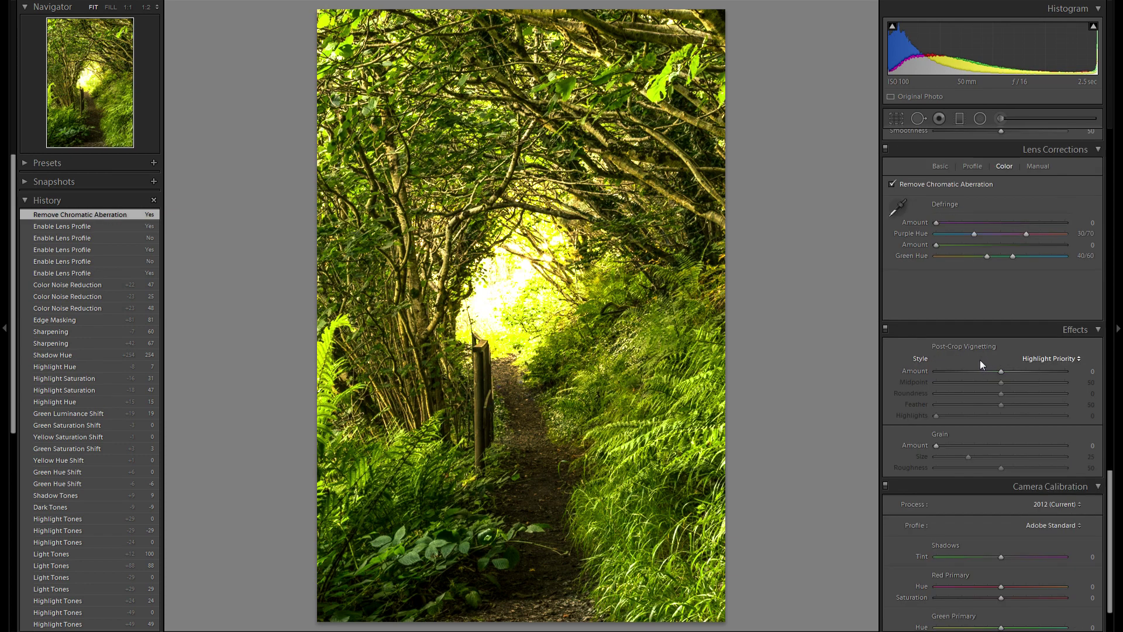
scroll(956, 356, down, 1)
drag(1001, 311, 981, 308)
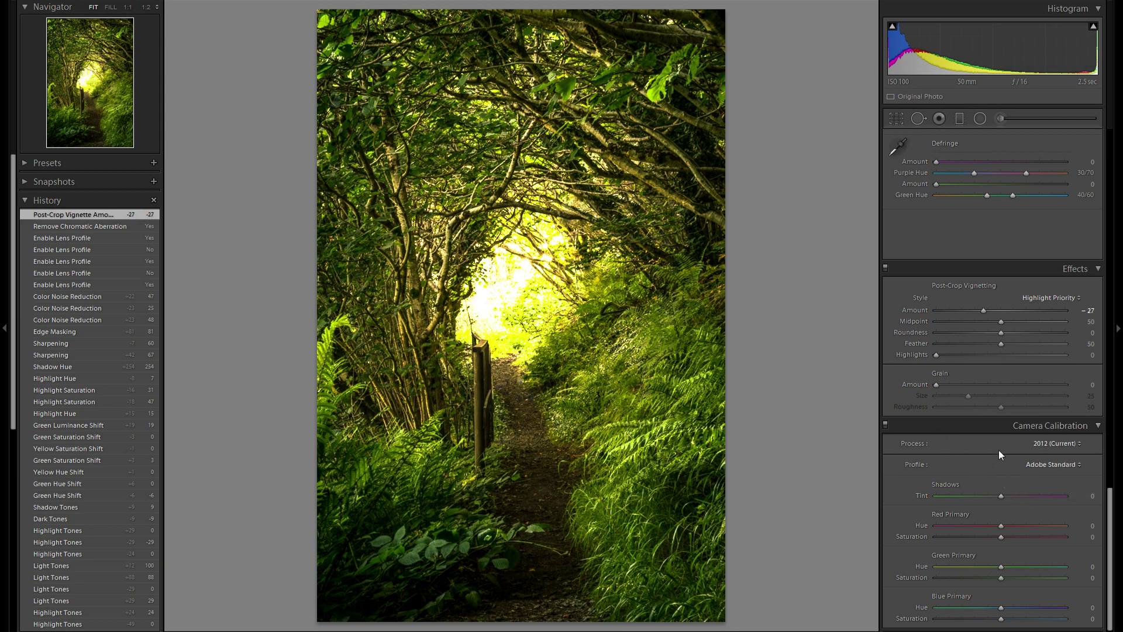
Try the Camera Faithful and Camera Landscape calibration profiles, comparing them against Adobe Standard
click(1052, 465)
click(1048, 490)
click(1056, 466)
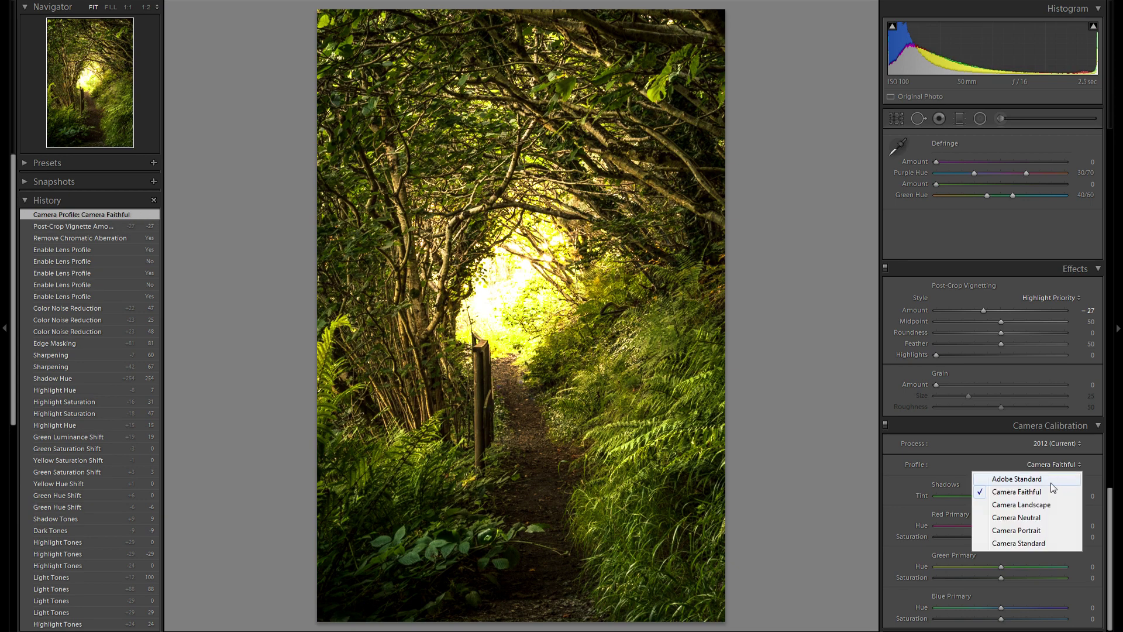
click(1047, 503)
click(1053, 468)
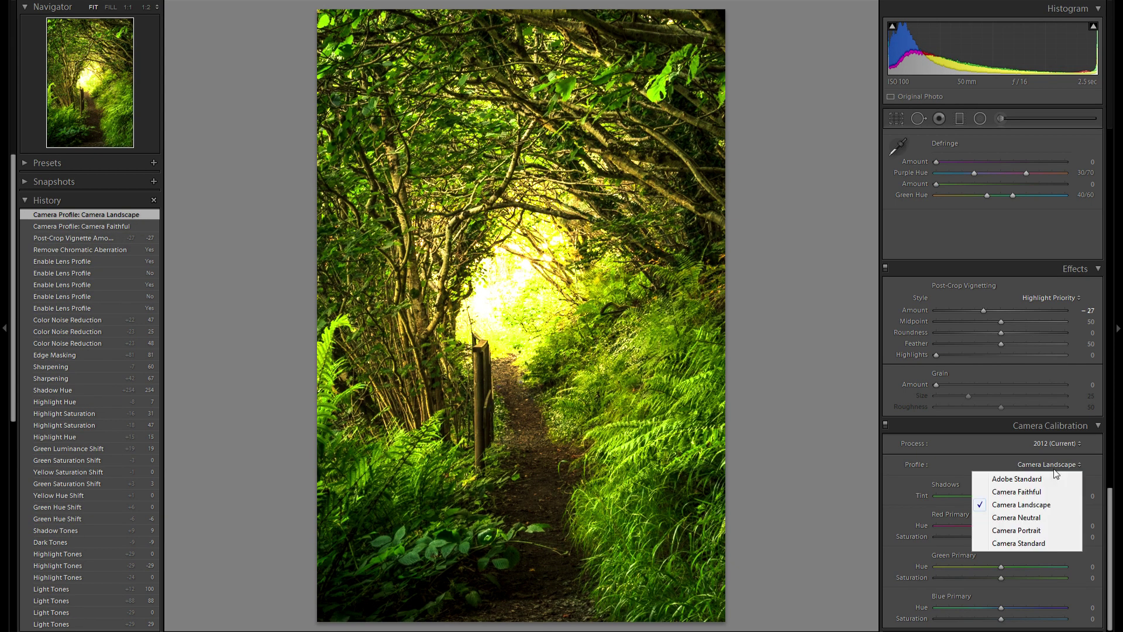
click(1045, 477)
click(1047, 464)
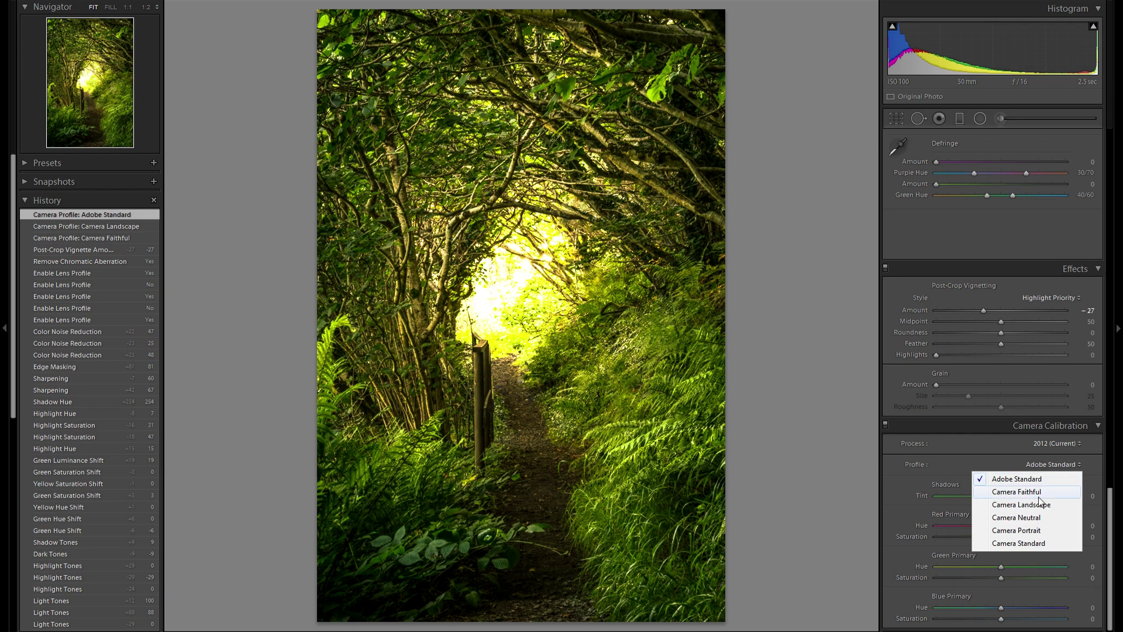
click(1044, 503)
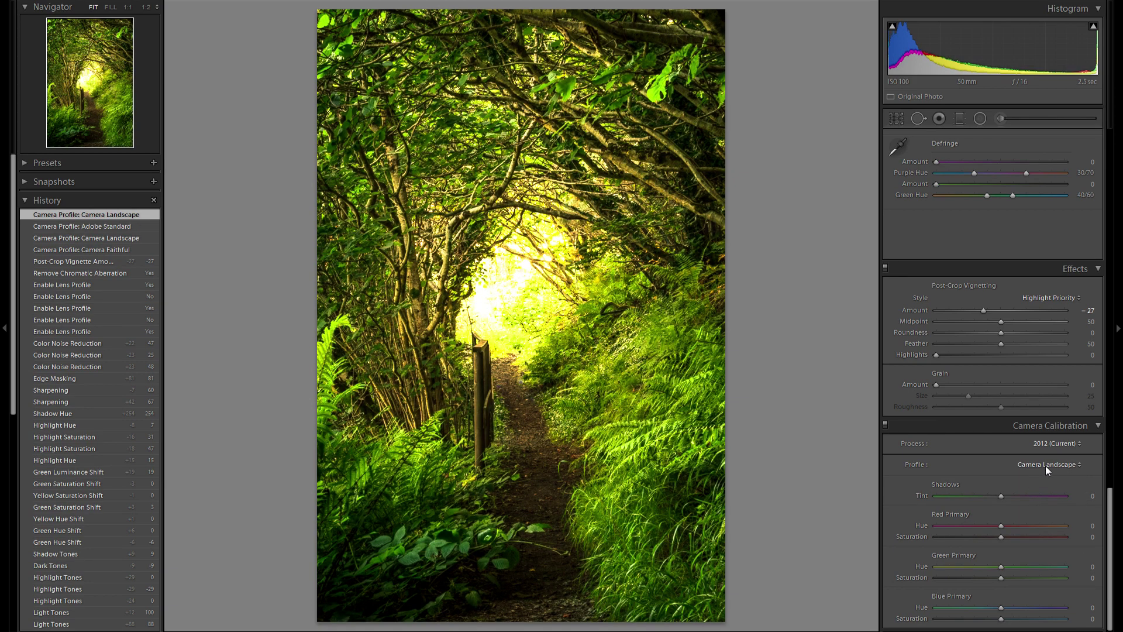
click(1045, 465)
click(1044, 479)
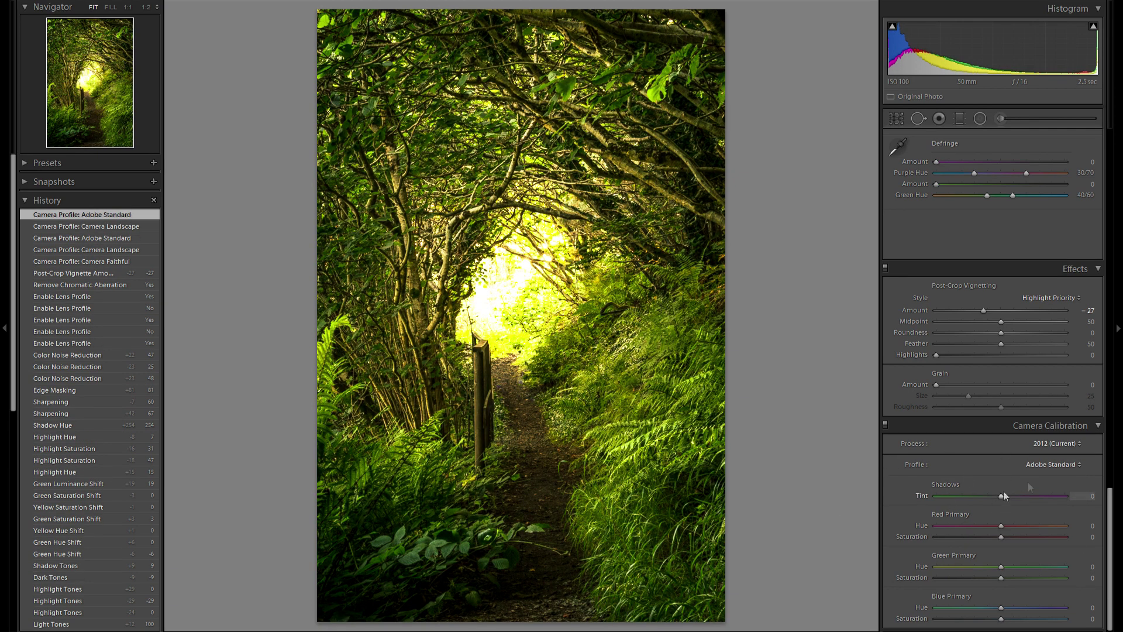
Try the Camera Neutral, Camera Portrait and Camera Standard calibration profiles, then return to Adobe Standard
click(1055, 465)
click(1047, 519)
click(1048, 465)
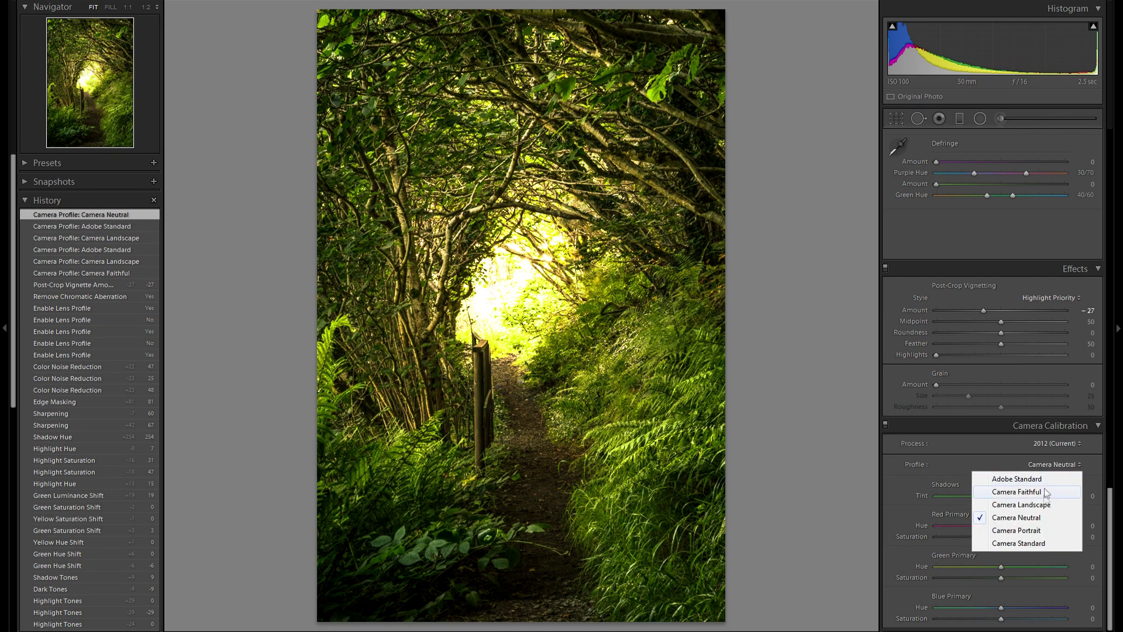
click(1035, 534)
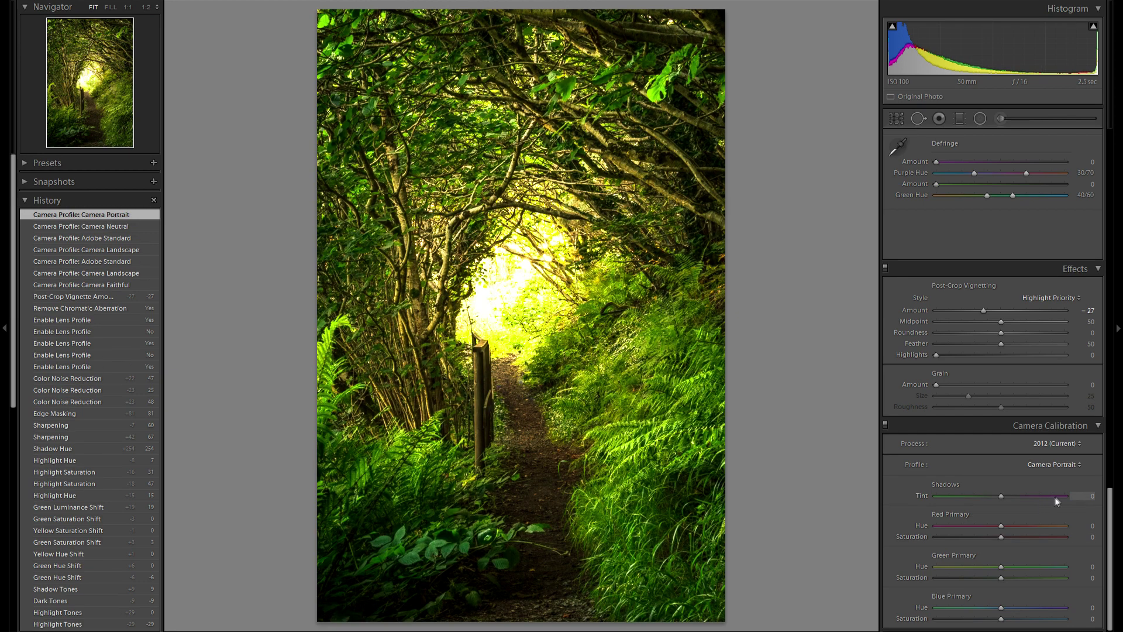
click(1053, 464)
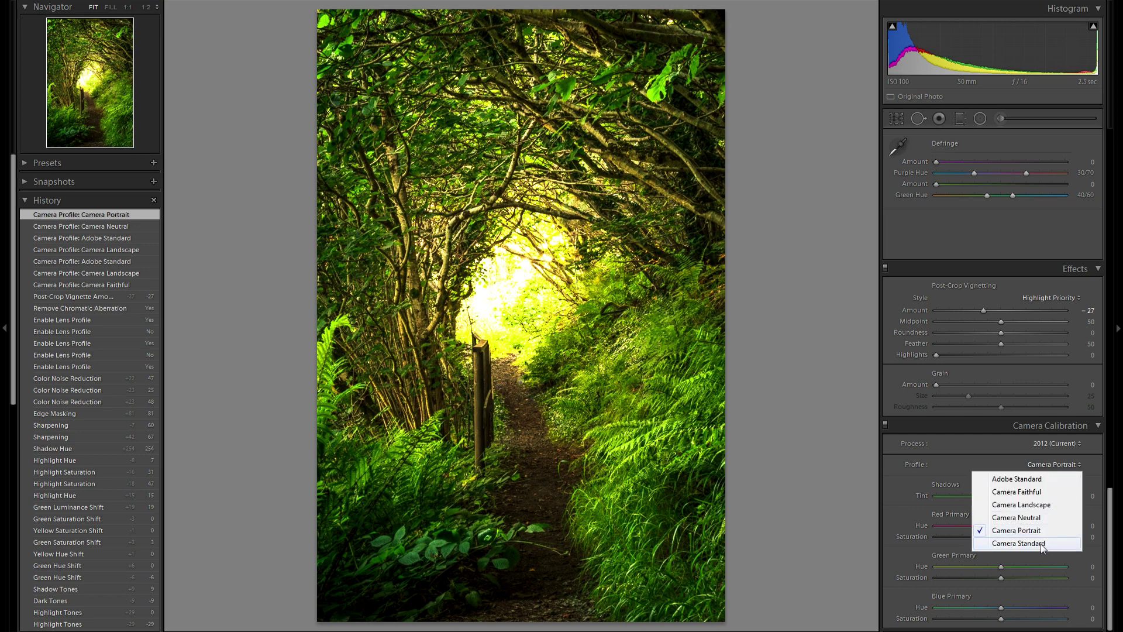
click(1041, 544)
click(1056, 465)
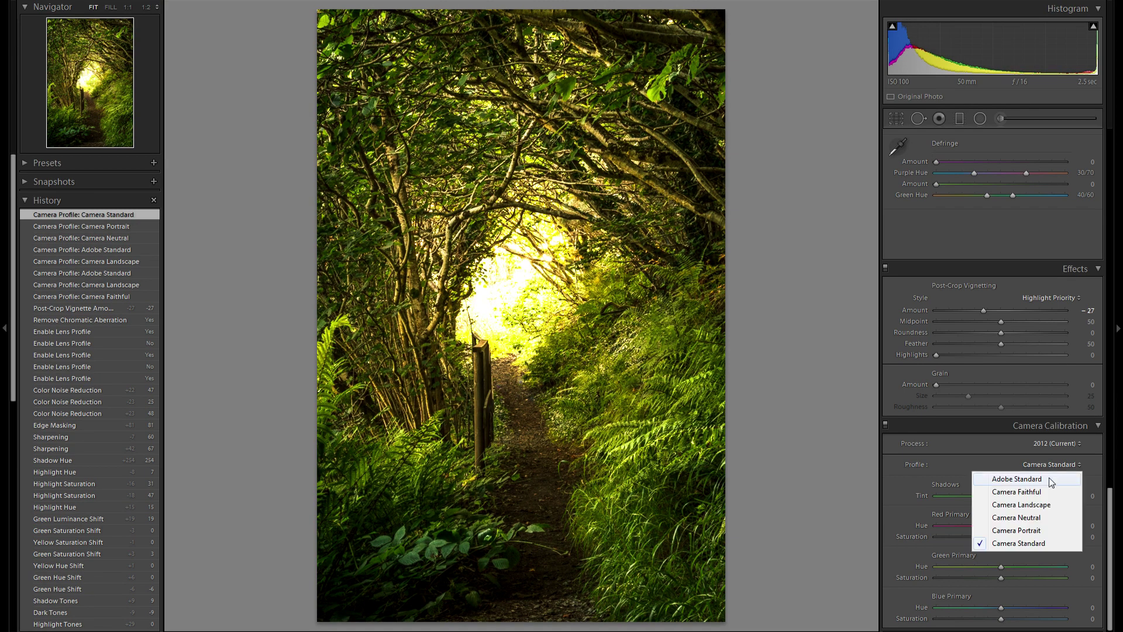
click(1049, 480)
Set the camera calibration profile to Camera Standard, comparing its look with Adobe Standard
click(1046, 465)
click(1035, 541)
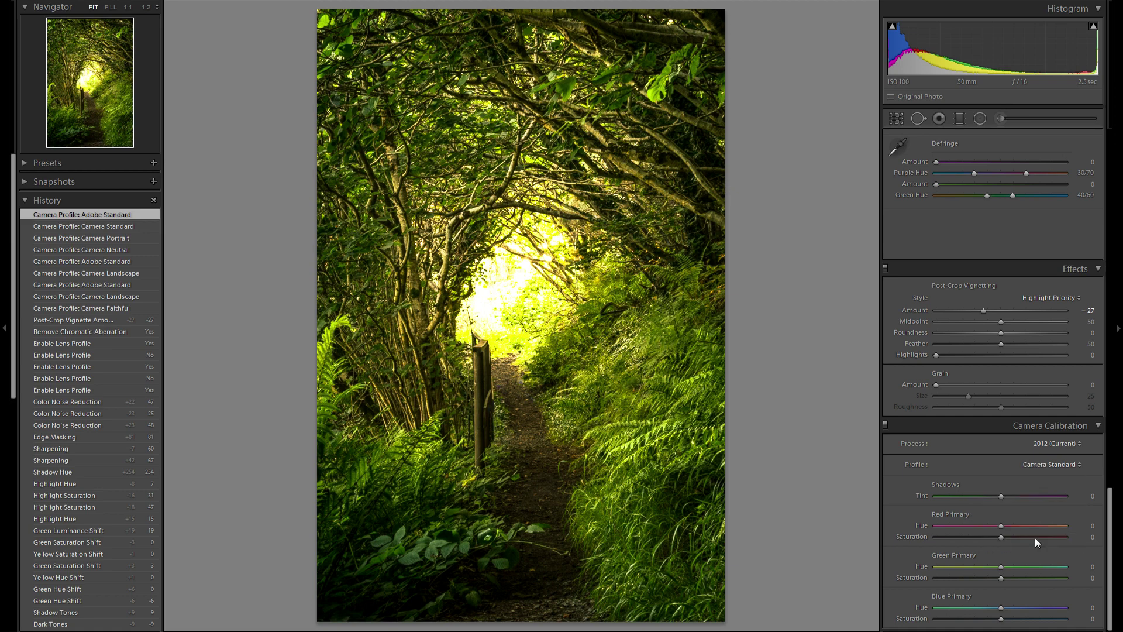
click(1050, 465)
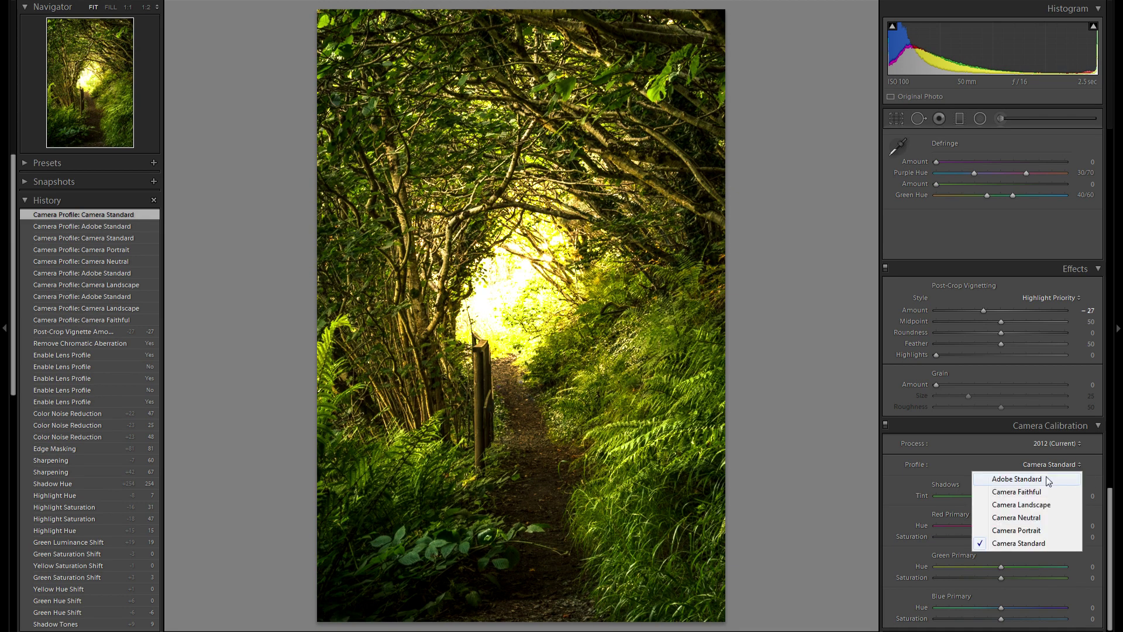
click(1046, 479)
click(1052, 463)
click(1025, 542)
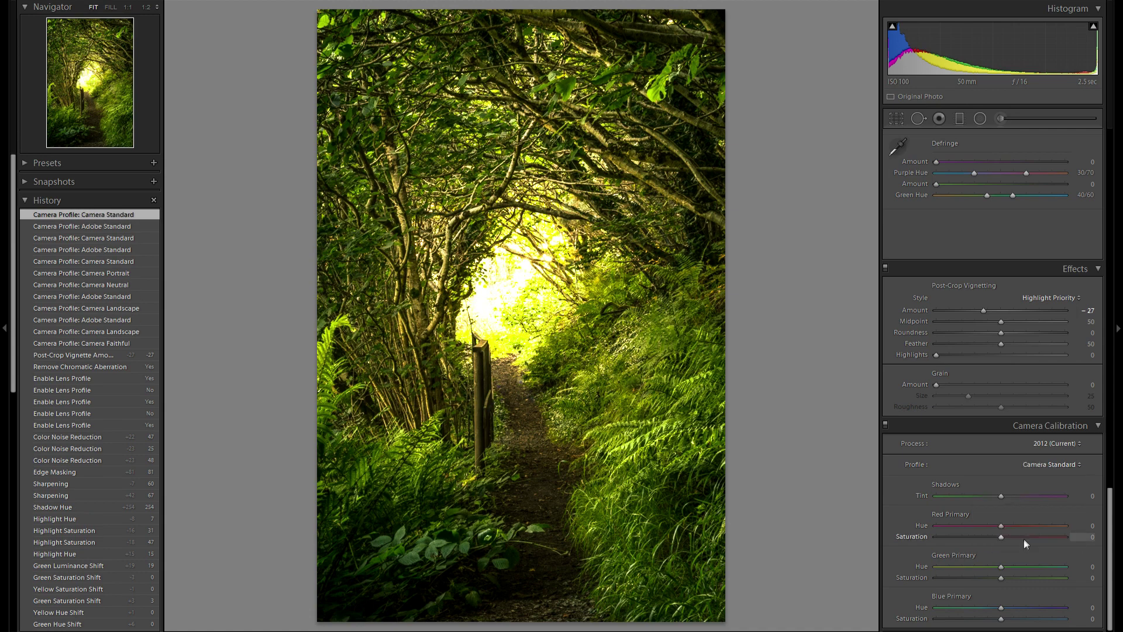
click(1051, 467)
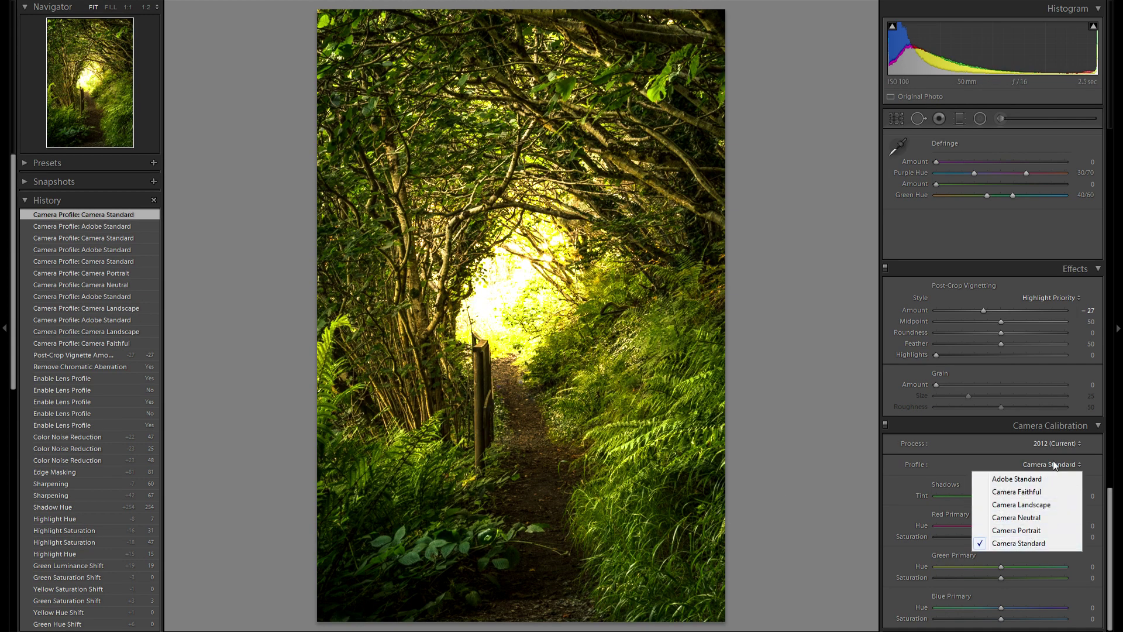
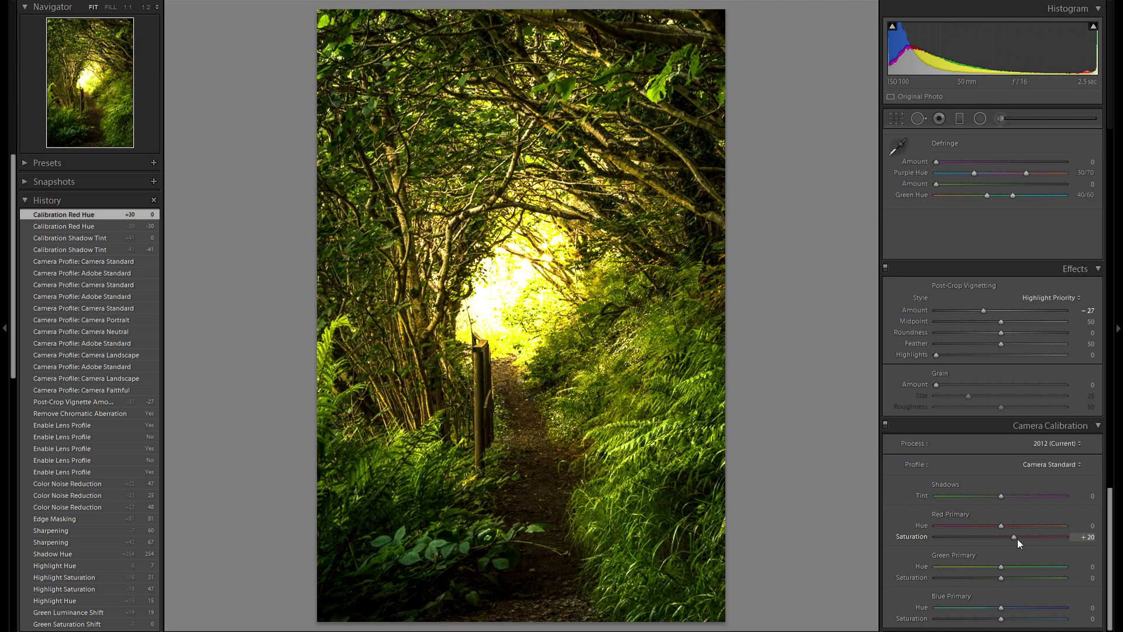
Set the camera calibration Green Primary Hue to +25, the Blue Primary Hue to -7 and the Blue Primary Saturation to +8
mouse_move(1001, 567)
mouse_down()
mouse_move(957, 573)
mouse_move(1048, 577)
mouse_move(981, 581)
mouse_move(1016, 575)
mouse_up()
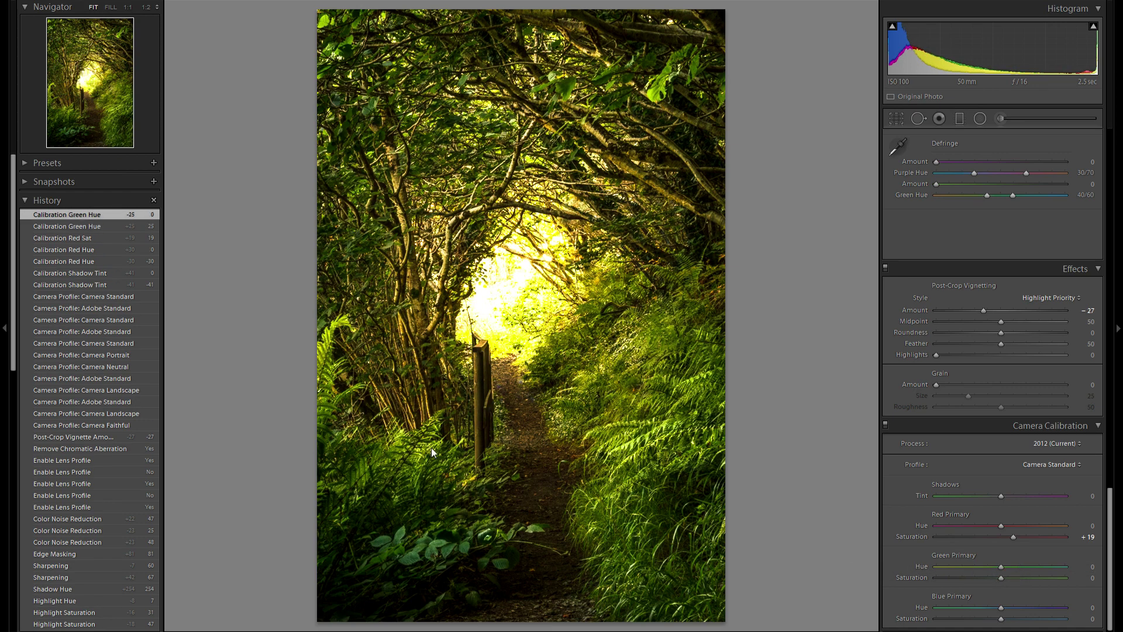
click(111, 227)
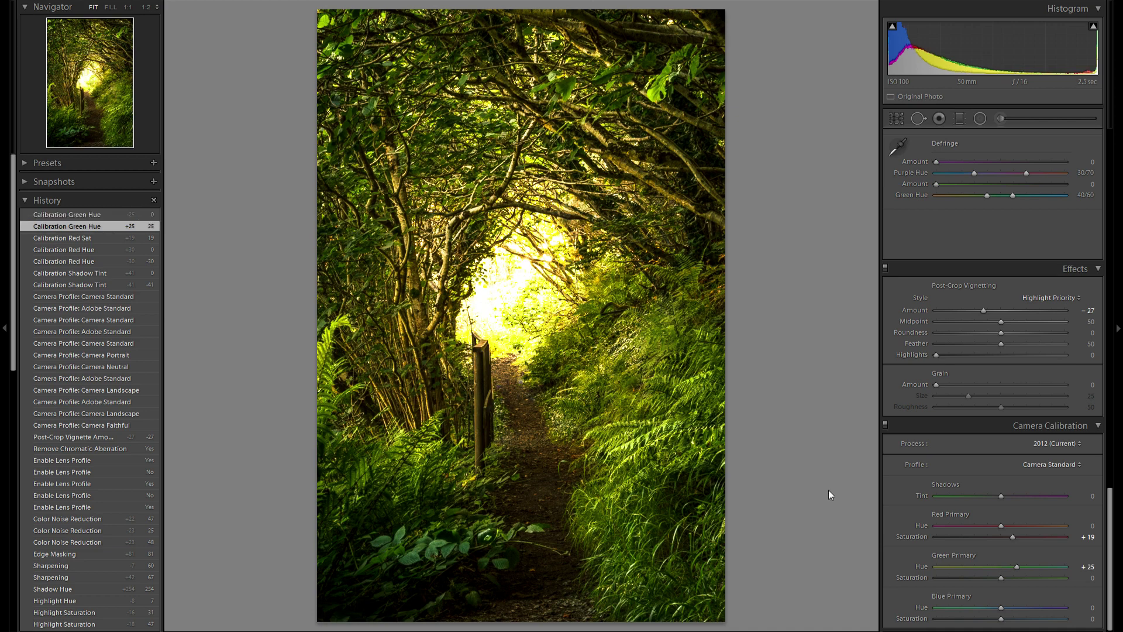
drag(1009, 580, 1006, 612)
double_click(919, 577)
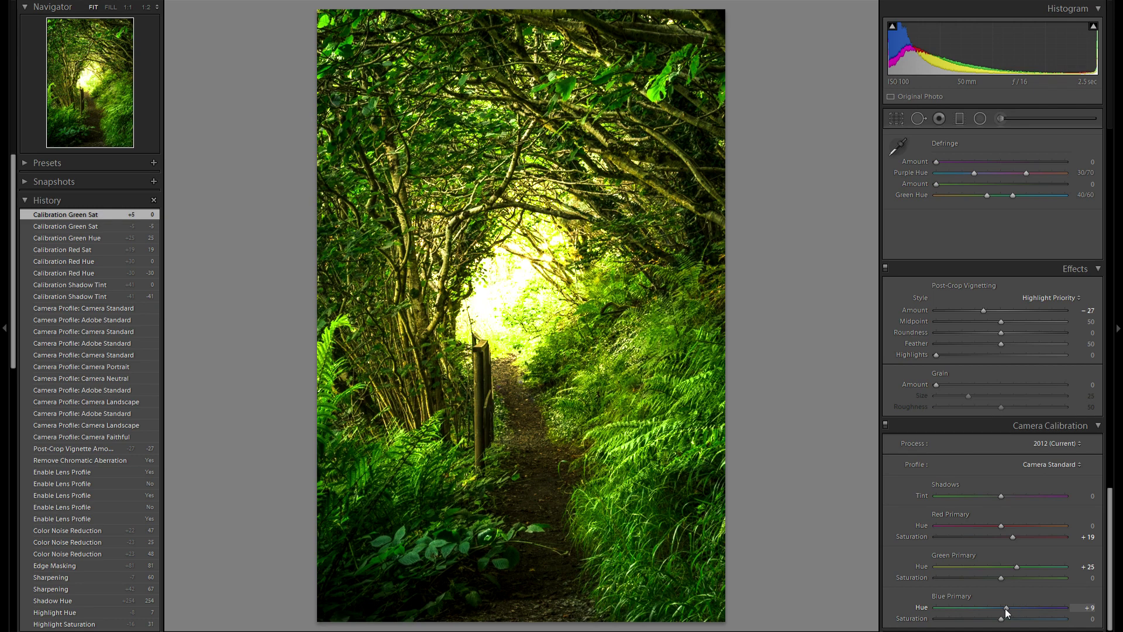
mouse_move(1006, 611)
mouse_down()
mouse_move(967, 609)
mouse_move(1018, 611)
mouse_move(984, 610)
mouse_move(998, 609)
mouse_up()
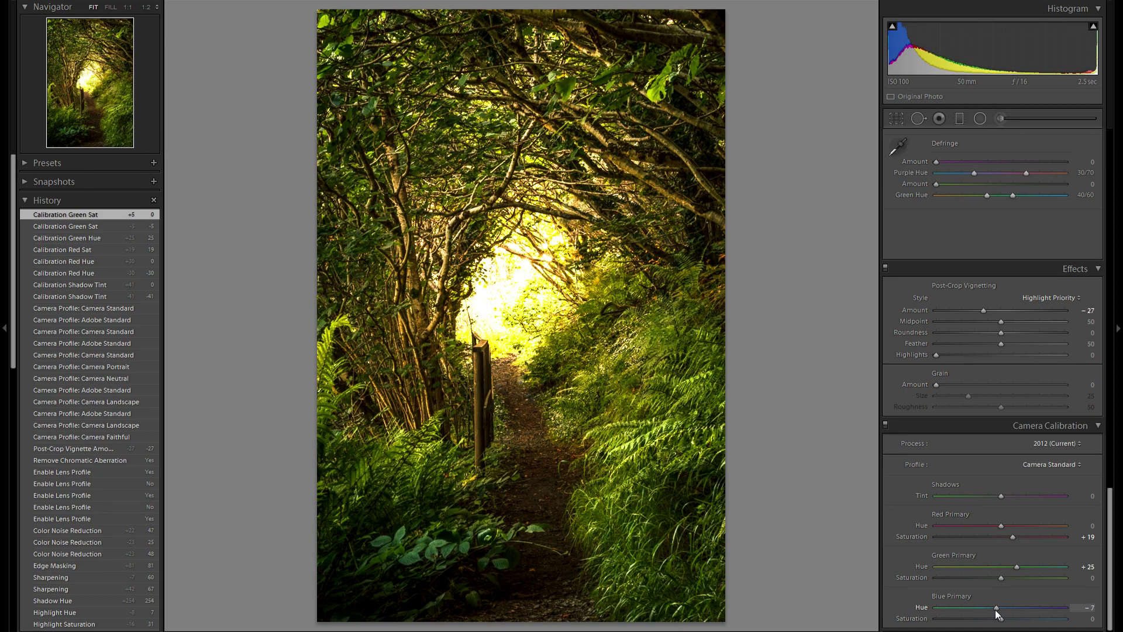
mouse_move(998, 618)
mouse_down()
mouse_move(977, 624)
mouse_move(1032, 628)
mouse_move(999, 627)
mouse_move(1008, 626)
mouse_up()
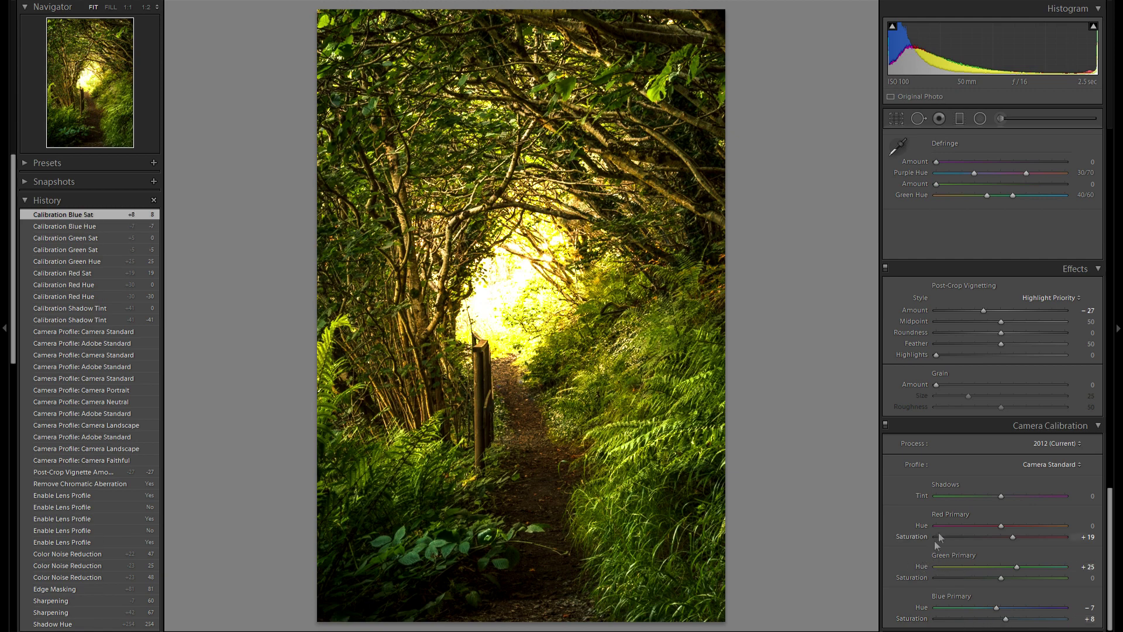
Place a radial filter around the bright opening at the end of the path, as an upright ellipse centred on the light
scroll(936, 539, up, 5)
scroll(940, 533, up, 10)
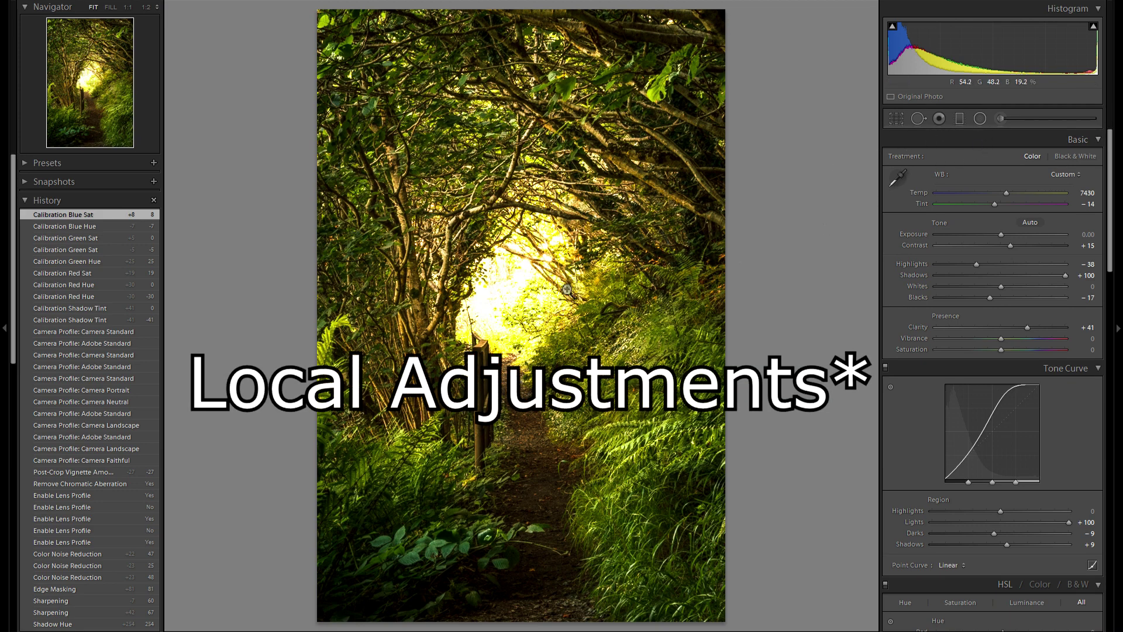
click(980, 119)
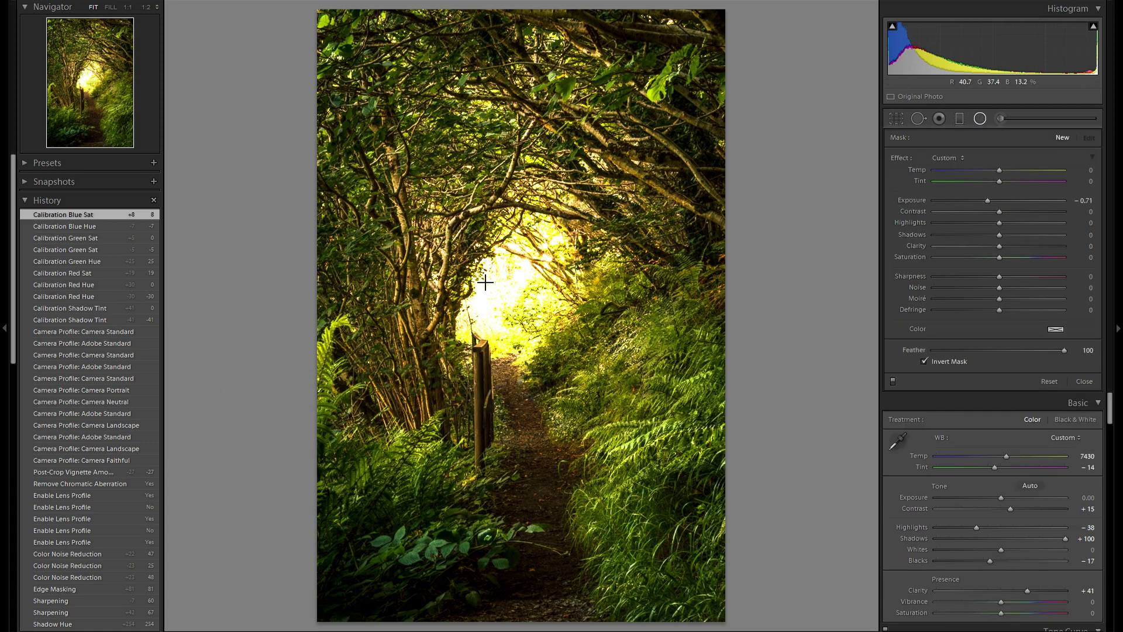
drag(601, 380, 608, 401)
drag(565, 326, 571, 370)
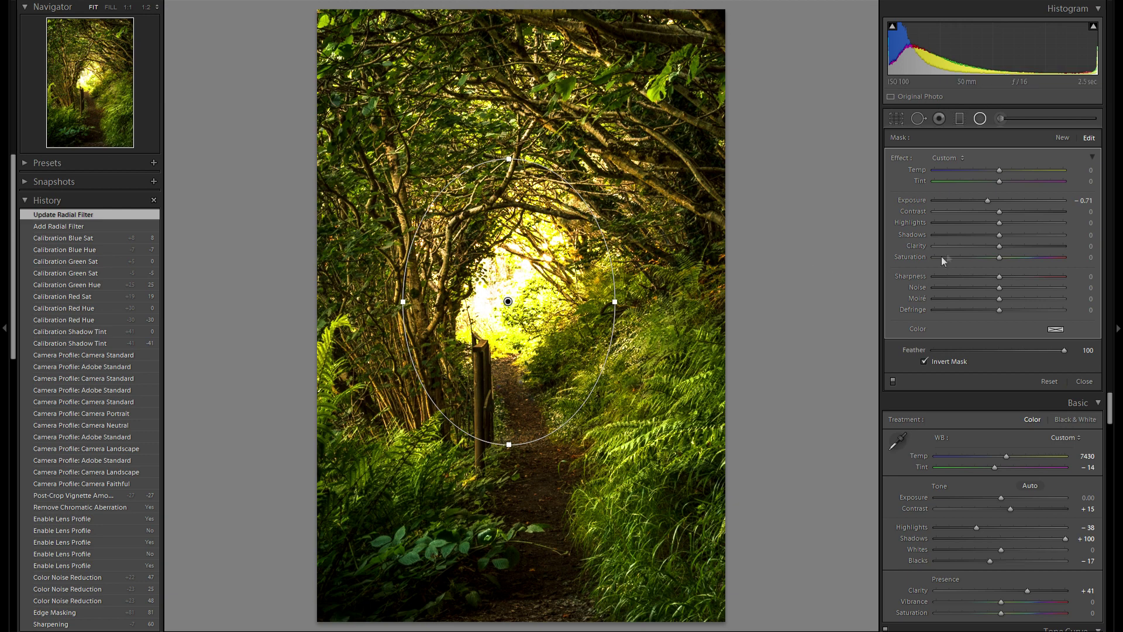
Set the radial filter's Exposure to -0.42 and its Saturation to -20
double_click(921, 201)
drag(1000, 201, 992, 203)
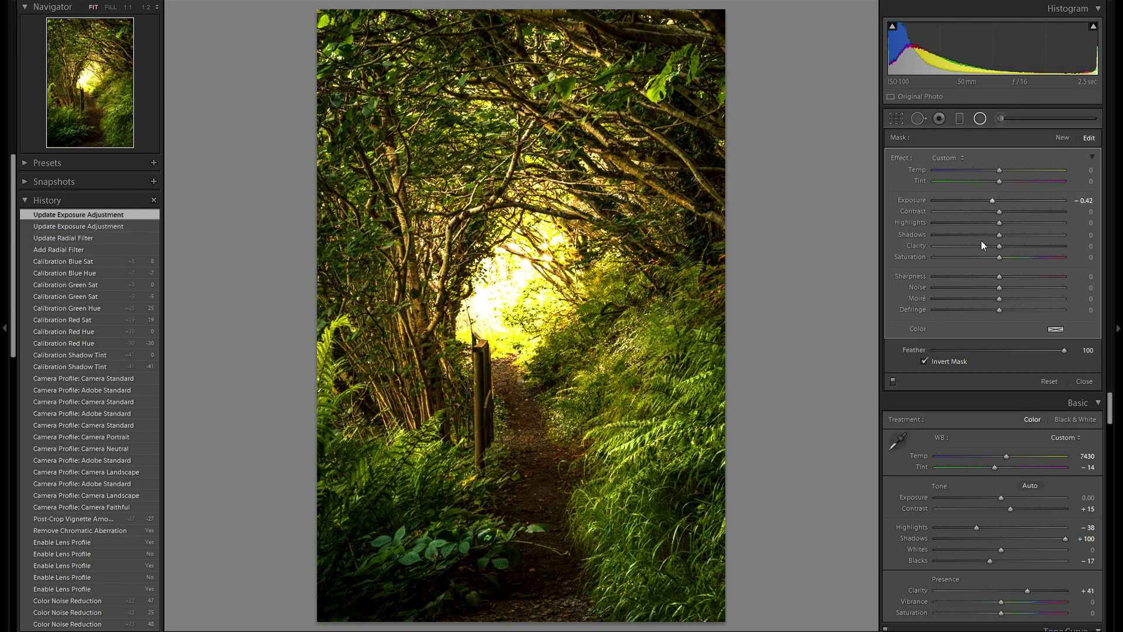
click(969, 258)
double_click(913, 259)
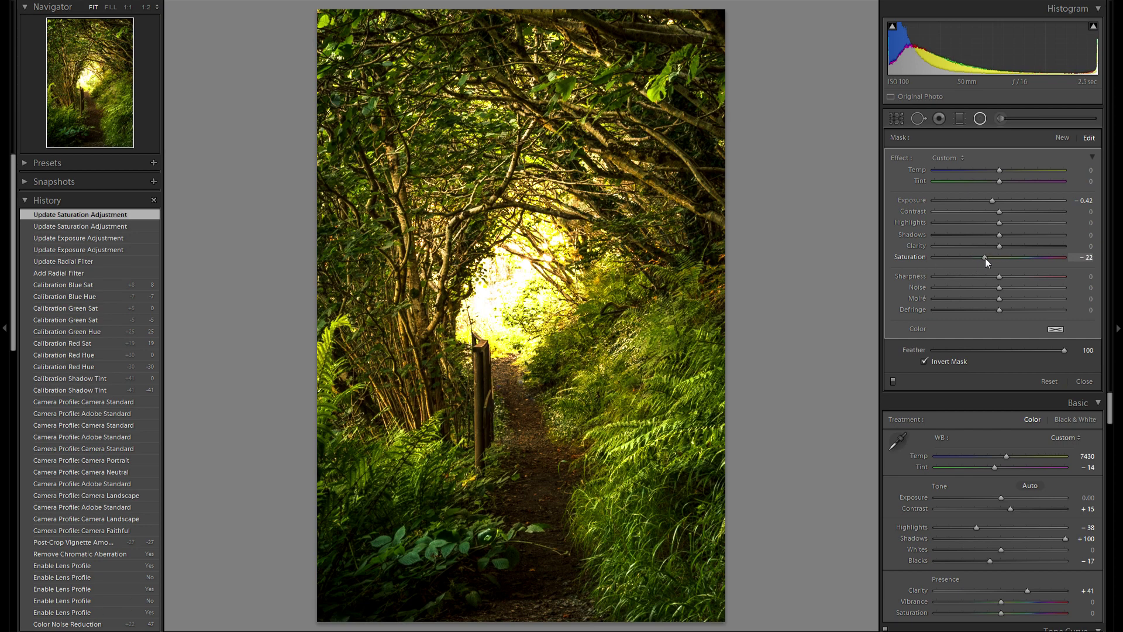
drag(988, 258, 986, 258)
Set the radial filter's Tint to 64, Temp to -18 and Exposure to -0.63, and give it a pale orange colour tint
mouse_move(999, 182)
mouse_down()
mouse_move(1051, 188)
mouse_move(987, 169)
mouse_move(1013, 174)
mouse_move(996, 174)
mouse_up()
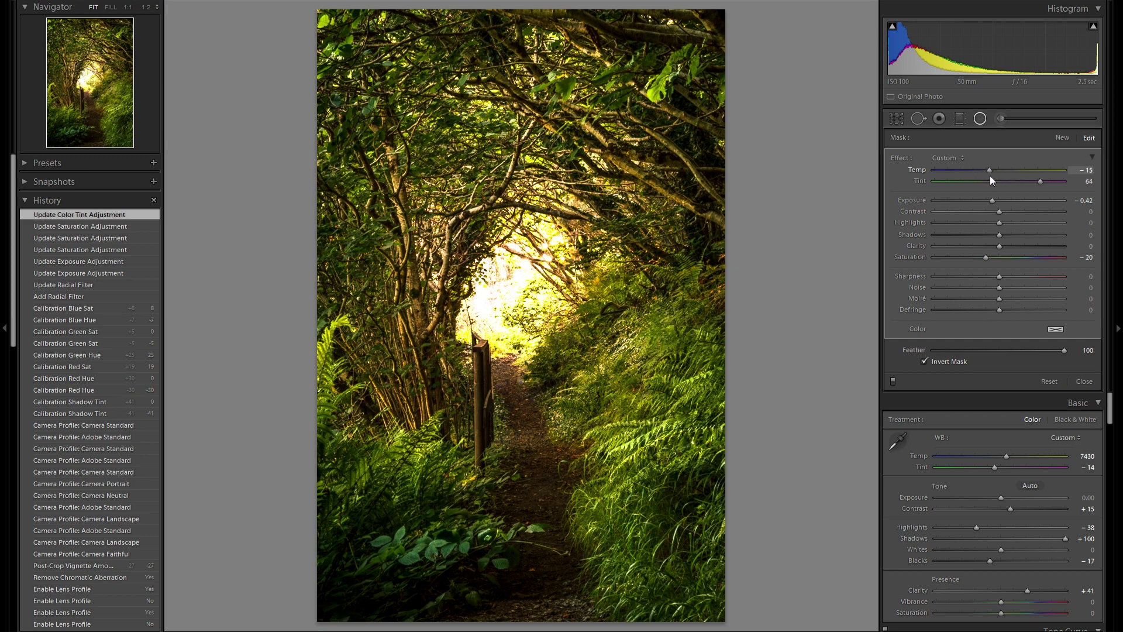
drag(1005, 177, 983, 177)
drag(995, 204, 991, 204)
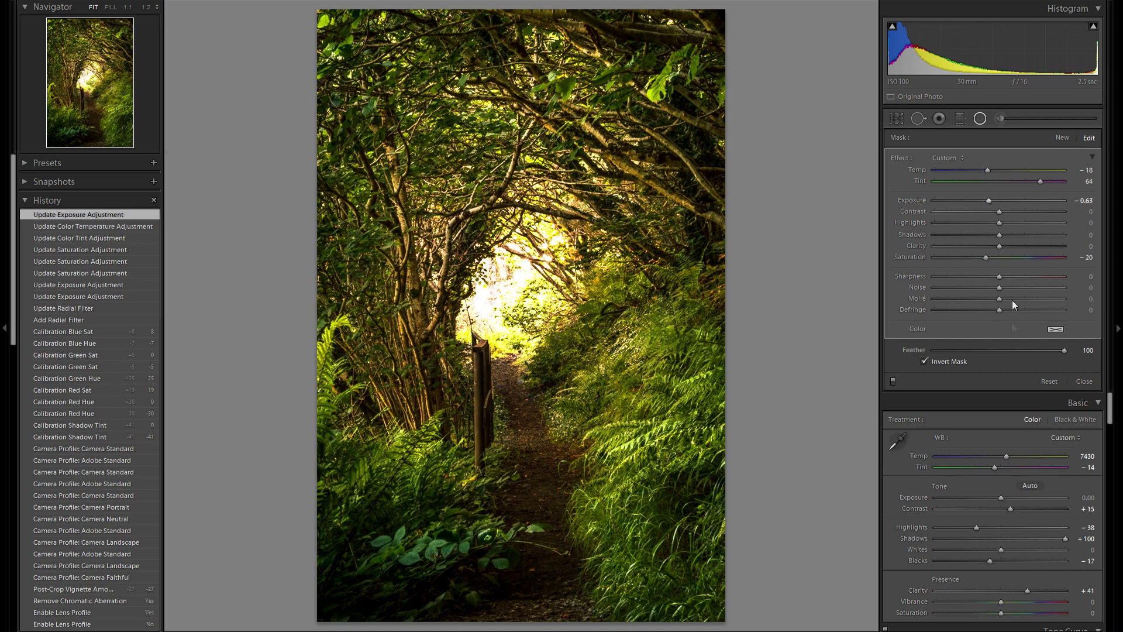
click(1057, 331)
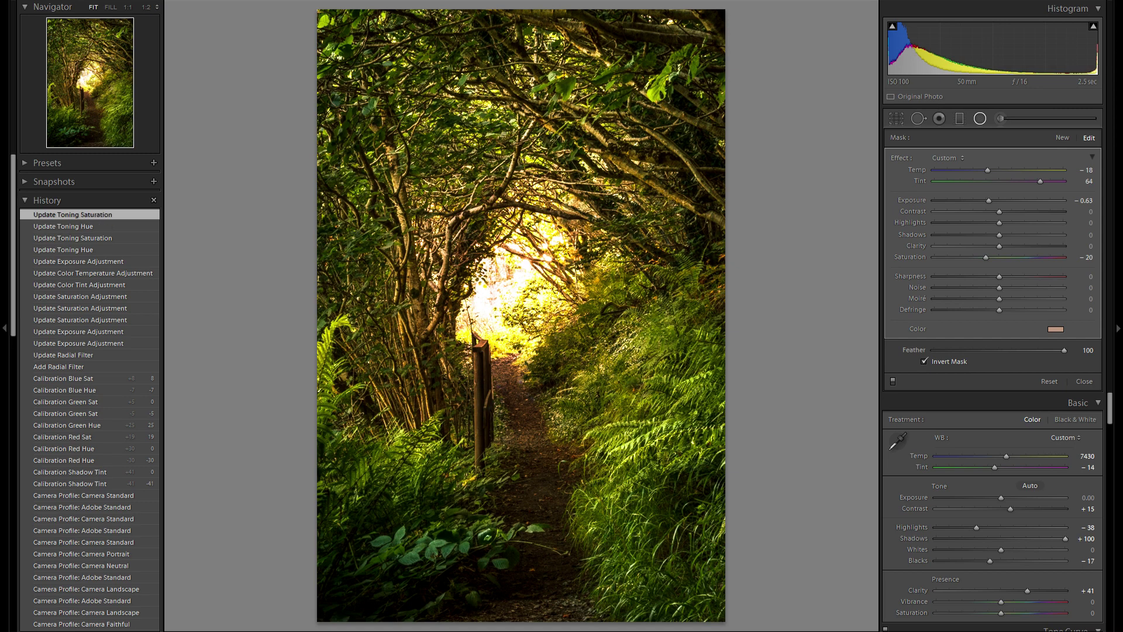
Set up a small adjustment brush with Exposure -0.56 and Feather 100
click(1000, 119)
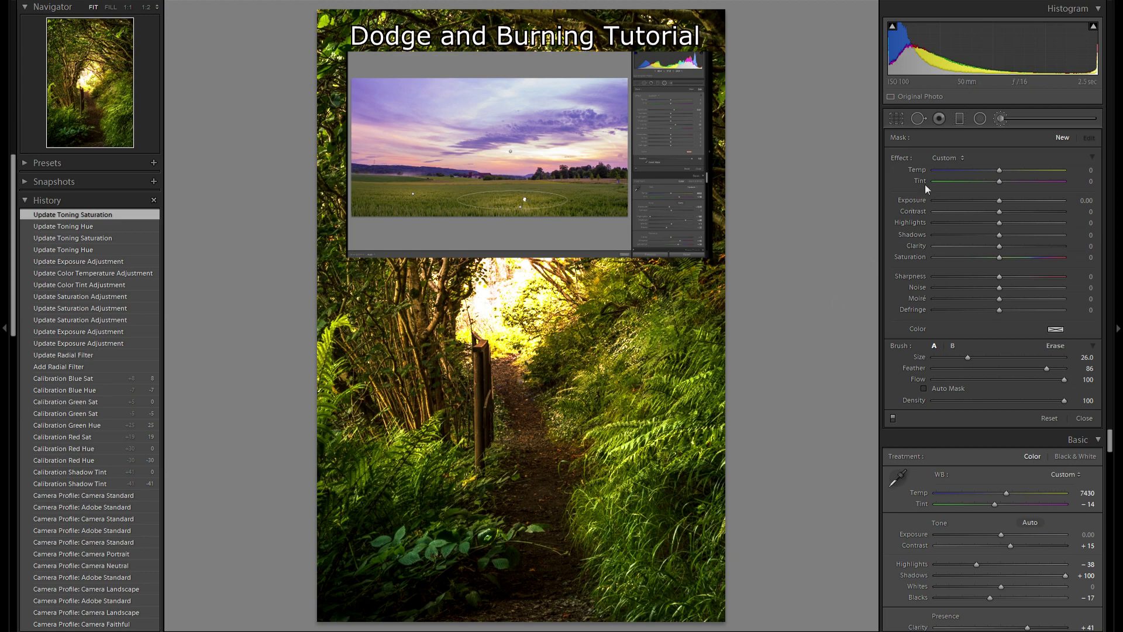
click(980, 119)
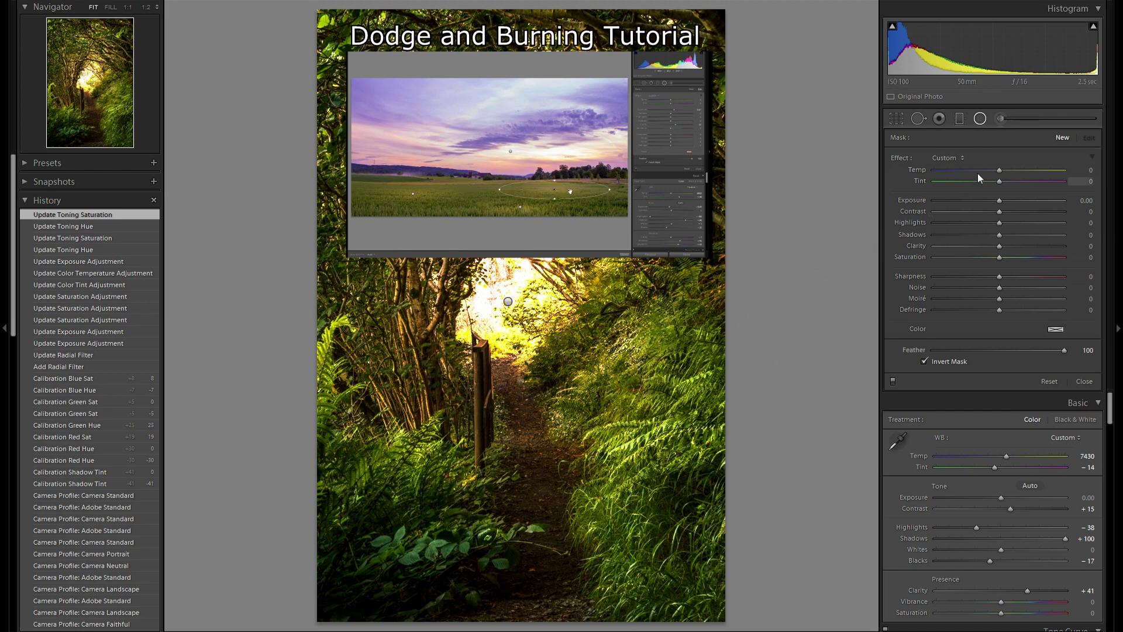
click(1001, 118)
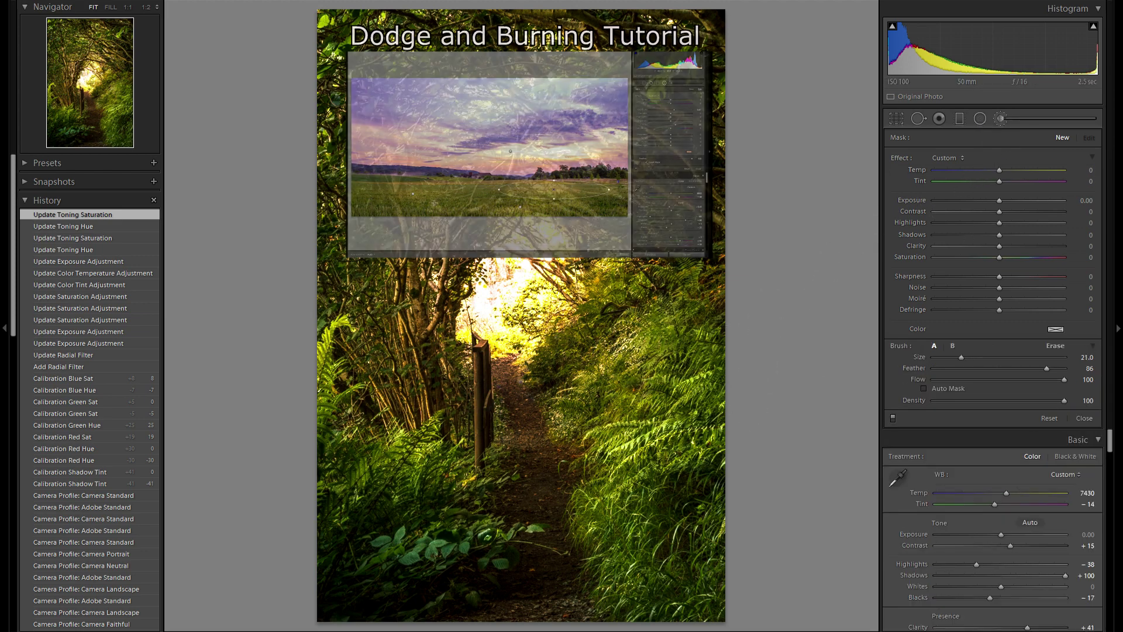
scroll(521, 315, down, 3)
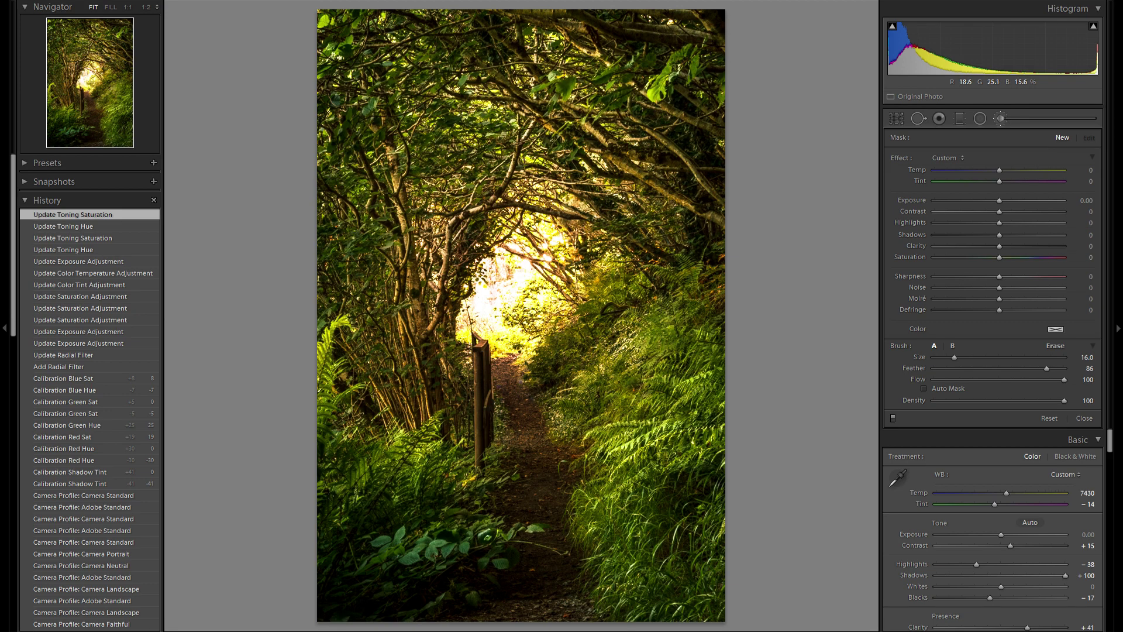
key(bracketleft)
drag(1046, 368, 1088, 372)
drag(1002, 200, 992, 202)
key(bracketleft)
key(bracketleft)
Darken the ferns and grass on the right bank and the lower-left foliage with brush strokes, reducing the brush size to 9
drag(663, 380, 592, 405)
mouse_move(702, 363)
mouse_down()
mouse_move(696, 316)
mouse_move(662, 256)
mouse_up()
key(bracketleft)
mouse_move(608, 327)
mouse_down()
mouse_move(556, 351)
mouse_move(596, 332)
mouse_up()
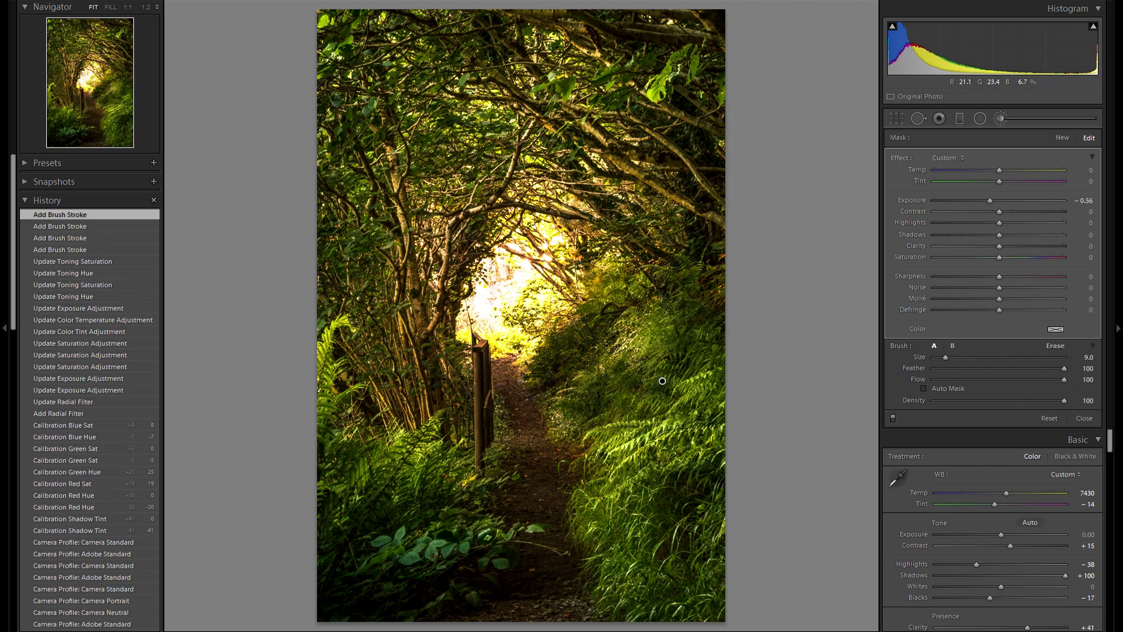
drag(700, 339, 715, 398)
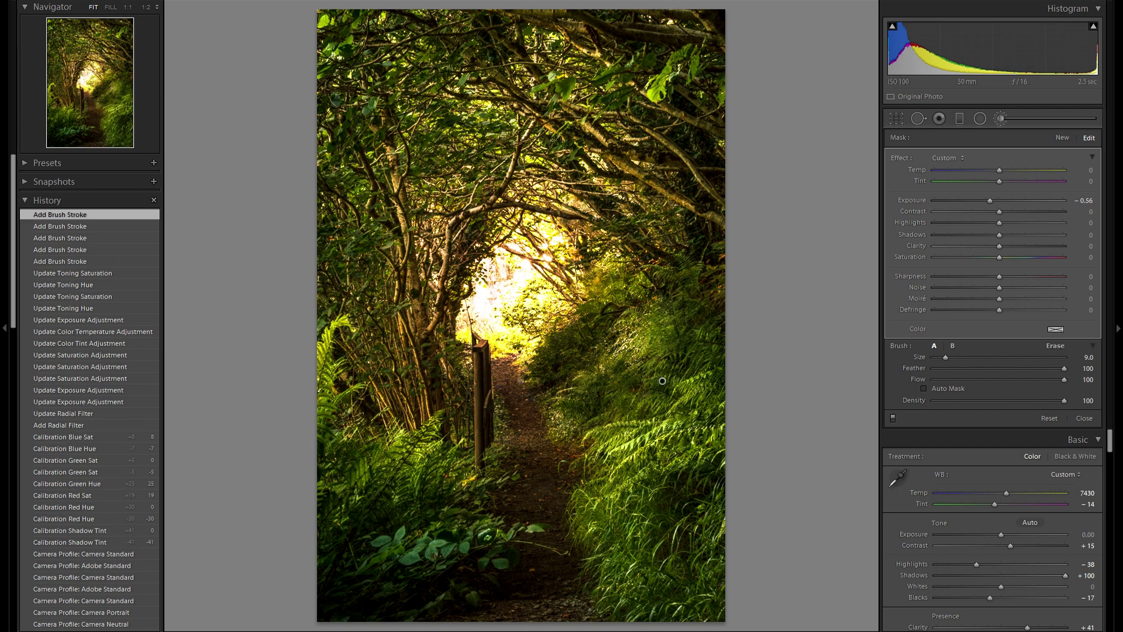
mouse_move(713, 445)
mouse_down()
mouse_move(702, 471)
mouse_move(655, 481)
mouse_move(708, 559)
mouse_move(672, 570)
mouse_move(606, 521)
mouse_move(583, 485)
mouse_up()
mouse_move(462, 483)
mouse_down()
mouse_move(389, 498)
mouse_move(322, 474)
mouse_move(310, 404)
mouse_move(288, 403)
mouse_up()
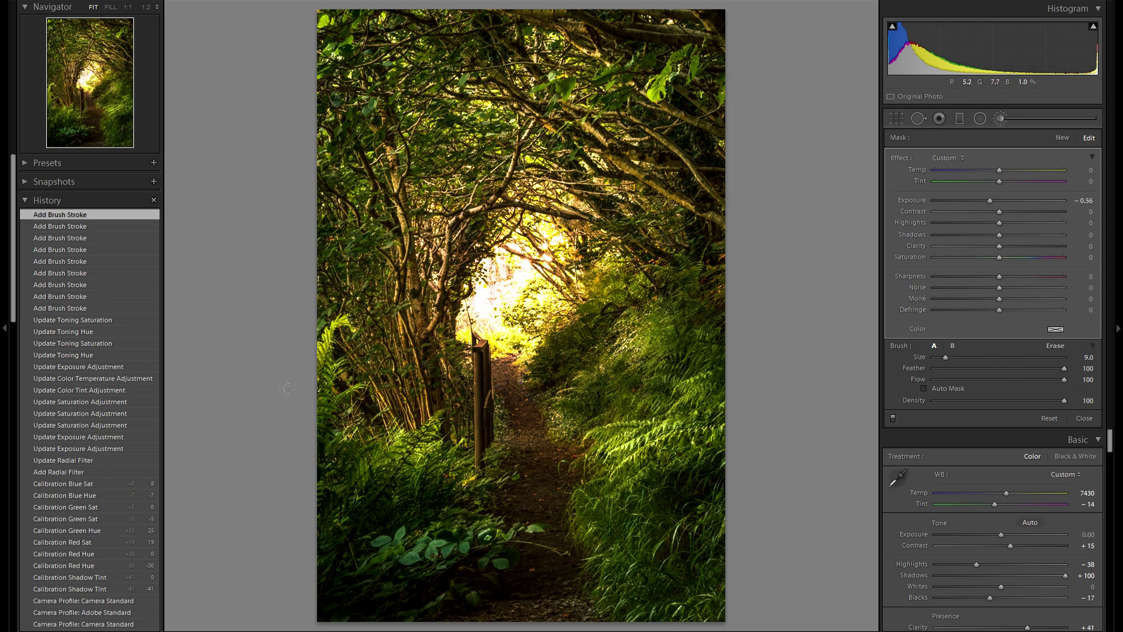
Enlarge the brush to about 30 and darken the branches and leaves of the tree canopy
scroll(662, 381, up, 5)
scroll(351, 263, up, 5)
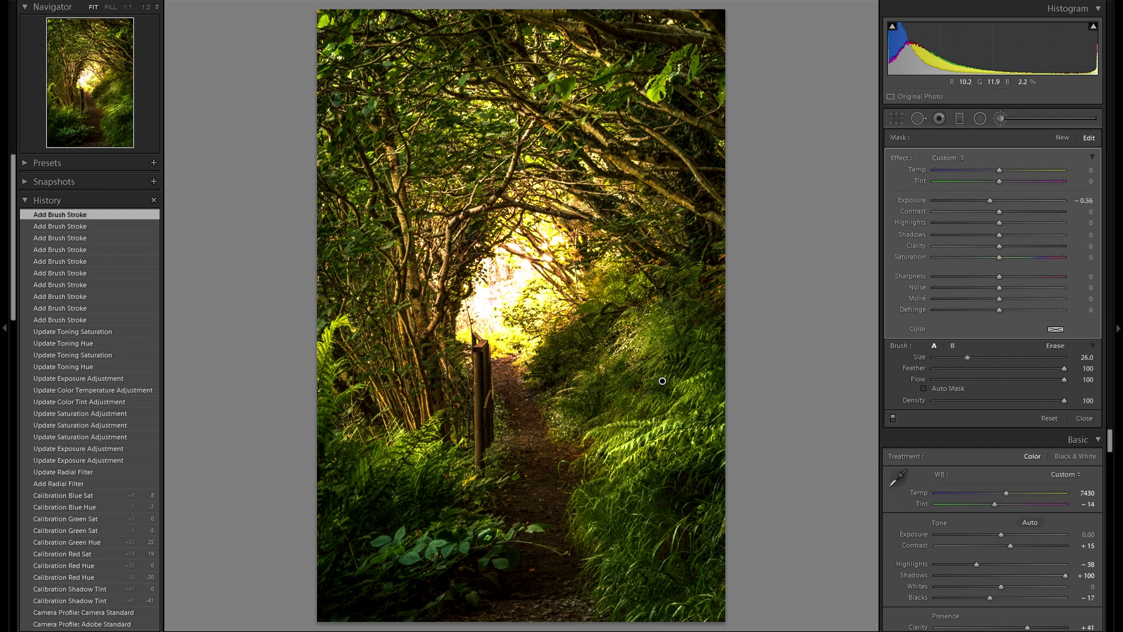
mouse_move(322, 204)
mouse_down()
mouse_move(333, 23)
mouse_move(527, 26)
mouse_move(673, 187)
mouse_move(590, 140)
mouse_move(468, 117)
mouse_move(451, 175)
mouse_move(398, 217)
mouse_move(401, 260)
mouse_up()
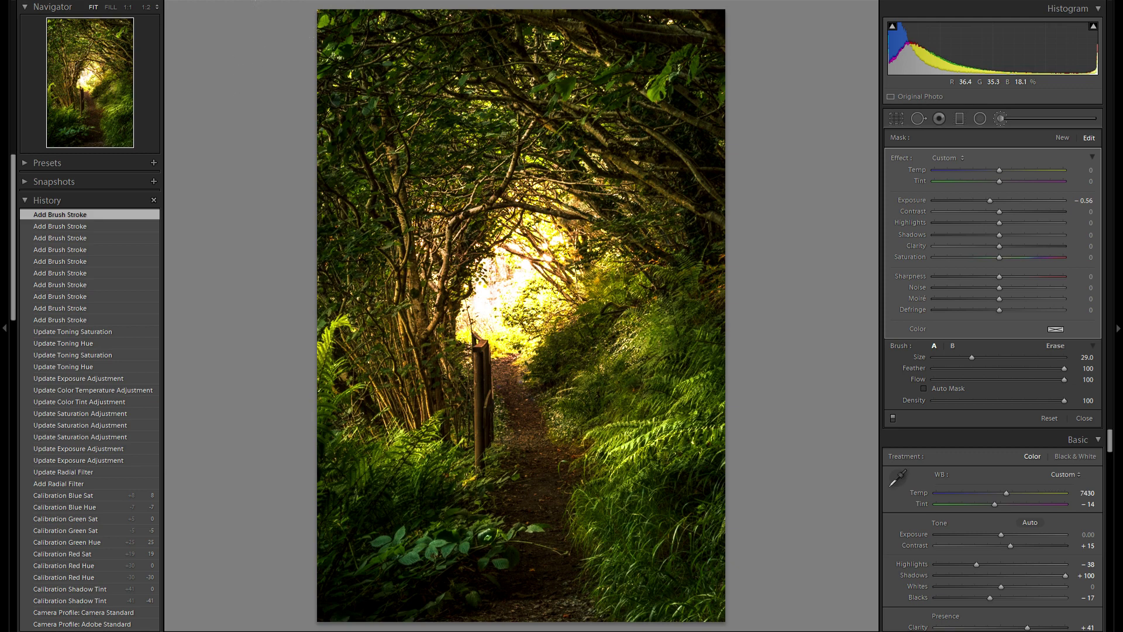
key(alt)
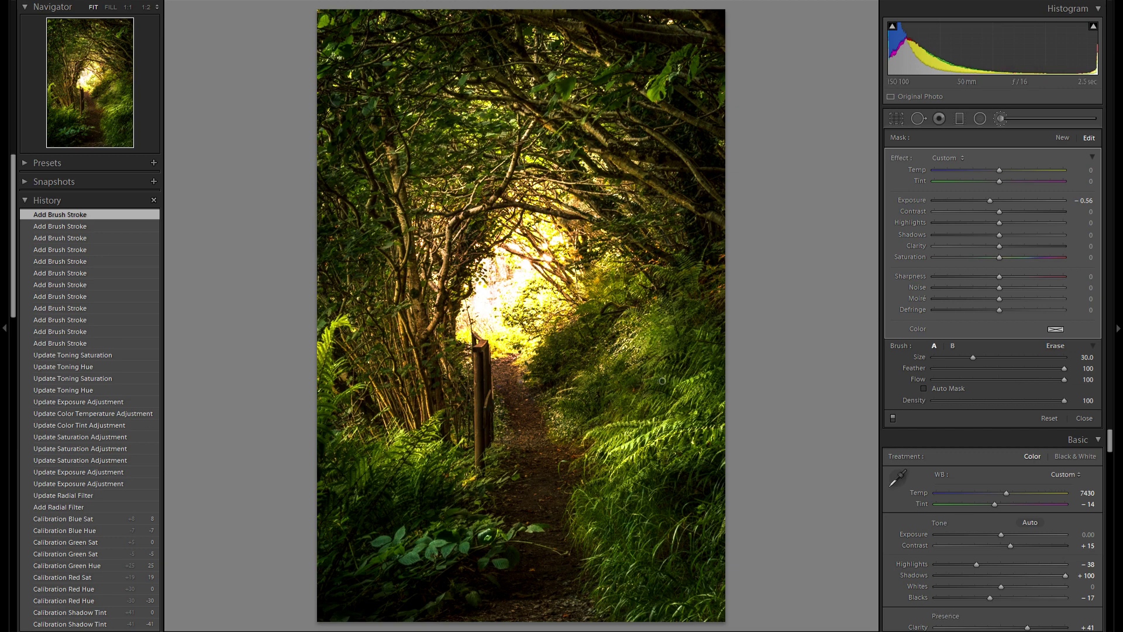
Start a new brush mask with Exposure 0.52 and Clarity 38, and reduce the brush size to about 16
click(1062, 138)
drag(991, 201, 1006, 202)
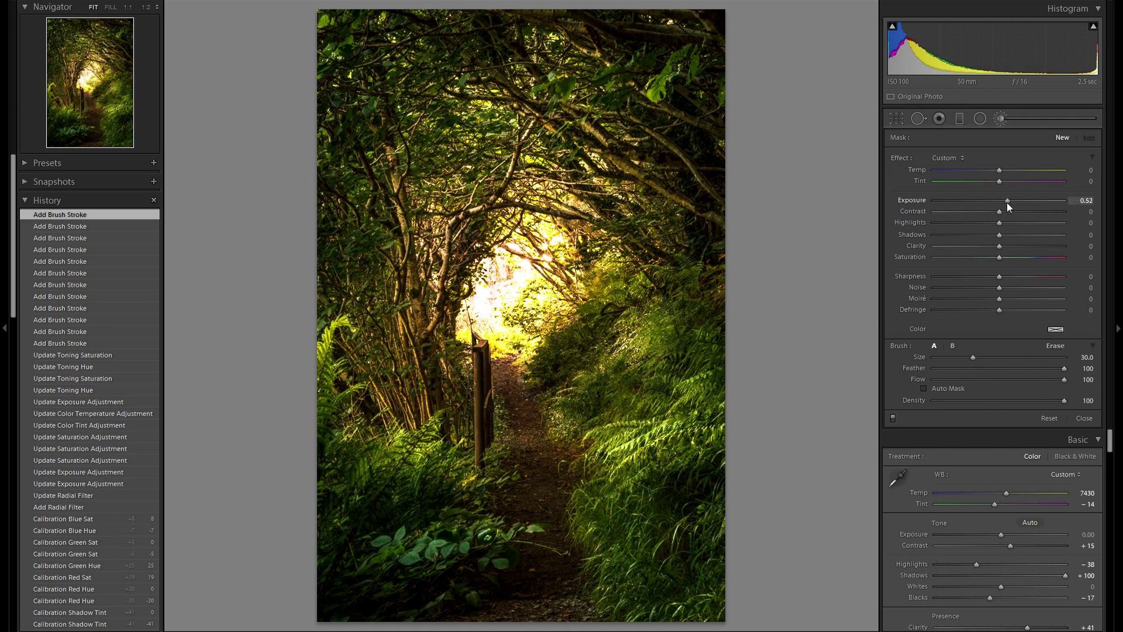
drag(1015, 251, 1026, 248)
scroll(662, 381, down, 7)
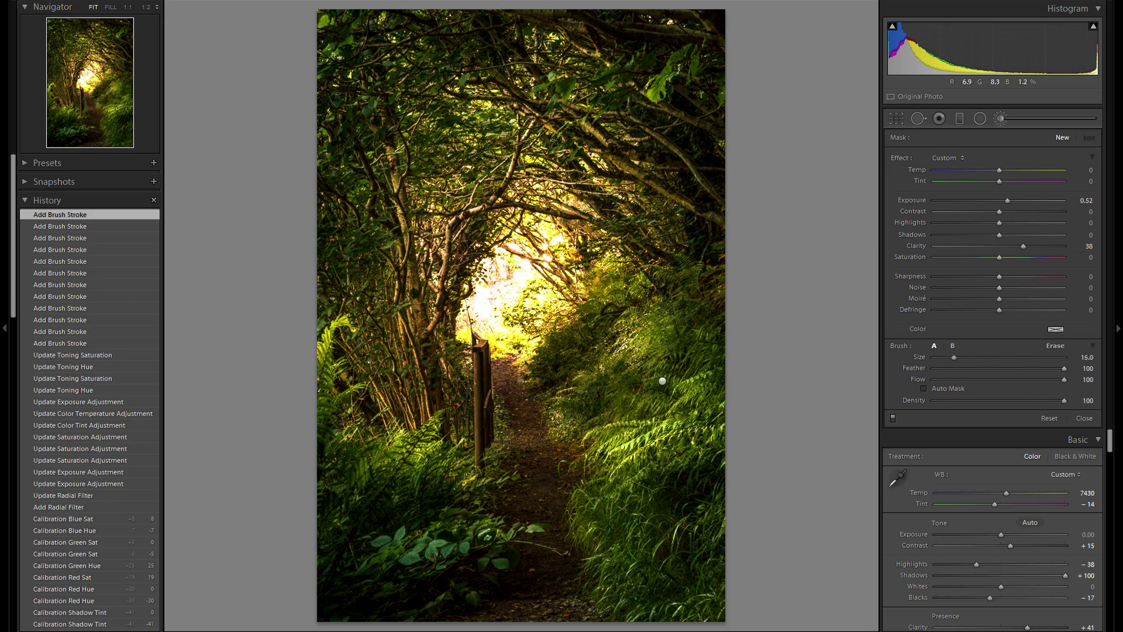
Brighten the grass and ferns on the right bank with brush strokes, reducing the brush size to 8
drag(609, 523, 627, 511)
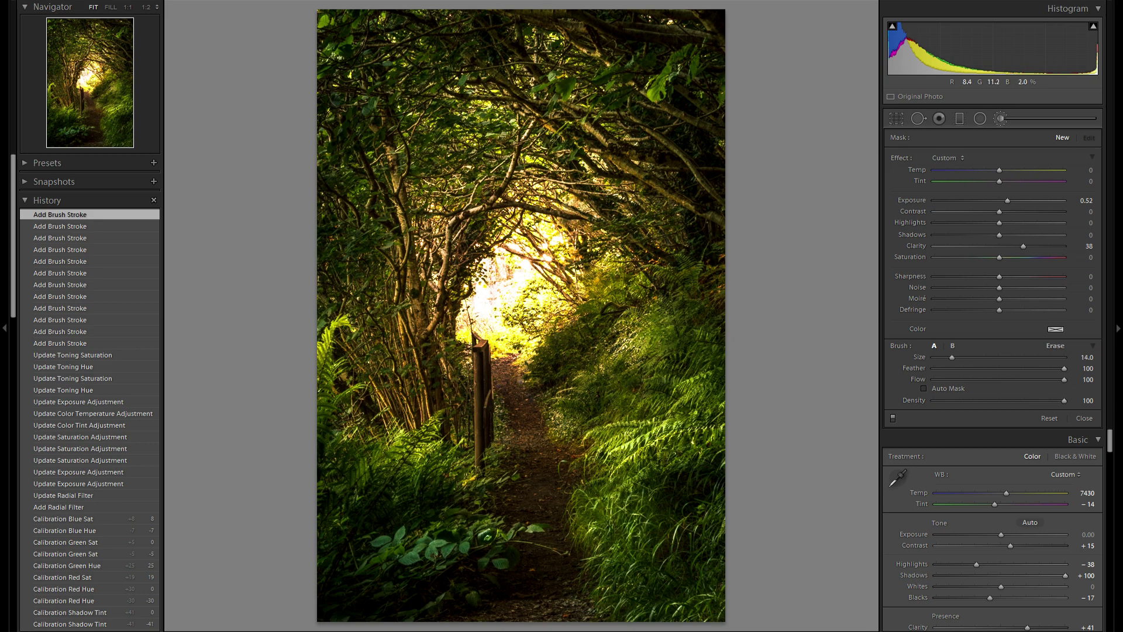
scroll(627, 510, down, 3)
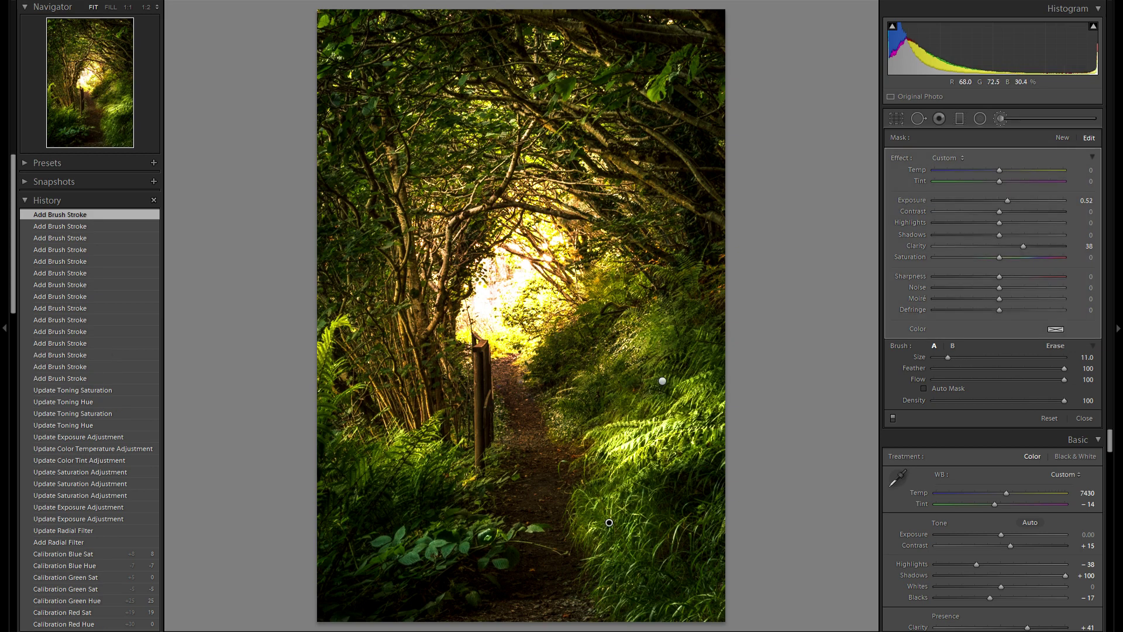
scroll(609, 523, down, 3)
mouse_move(610, 324)
mouse_down()
mouse_move(615, 311)
mouse_move(657, 310)
mouse_up()
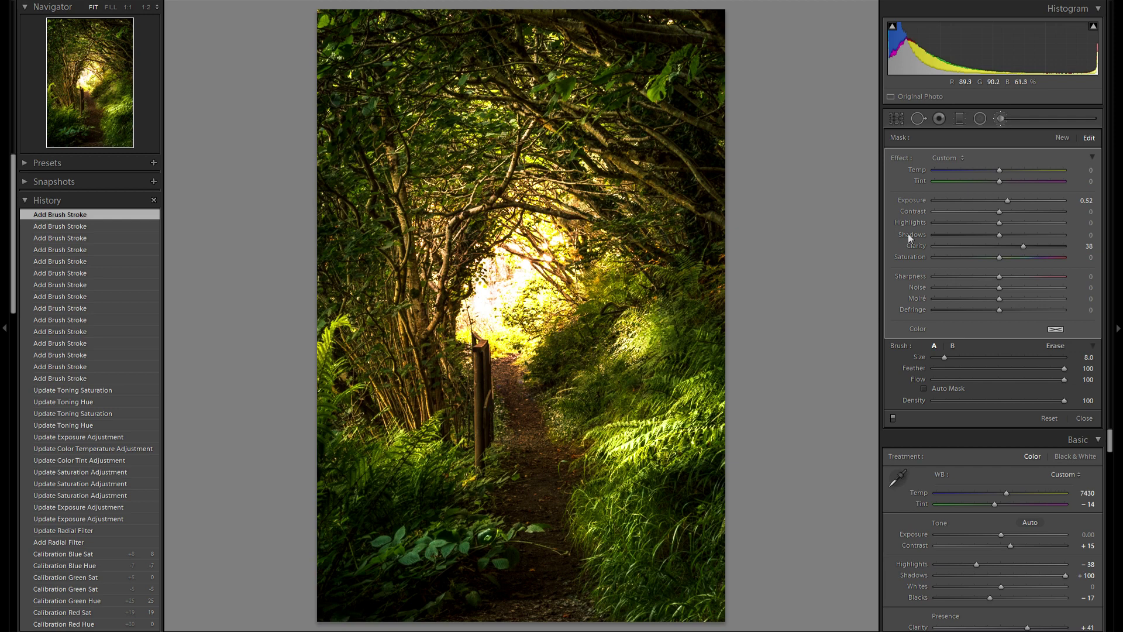
Lower the brightening mask's Clarity to 17 and Exposure to 0.20, and extend it along the upper part of the right bank with a size 5 brush
drag(1006, 199, 1002, 200)
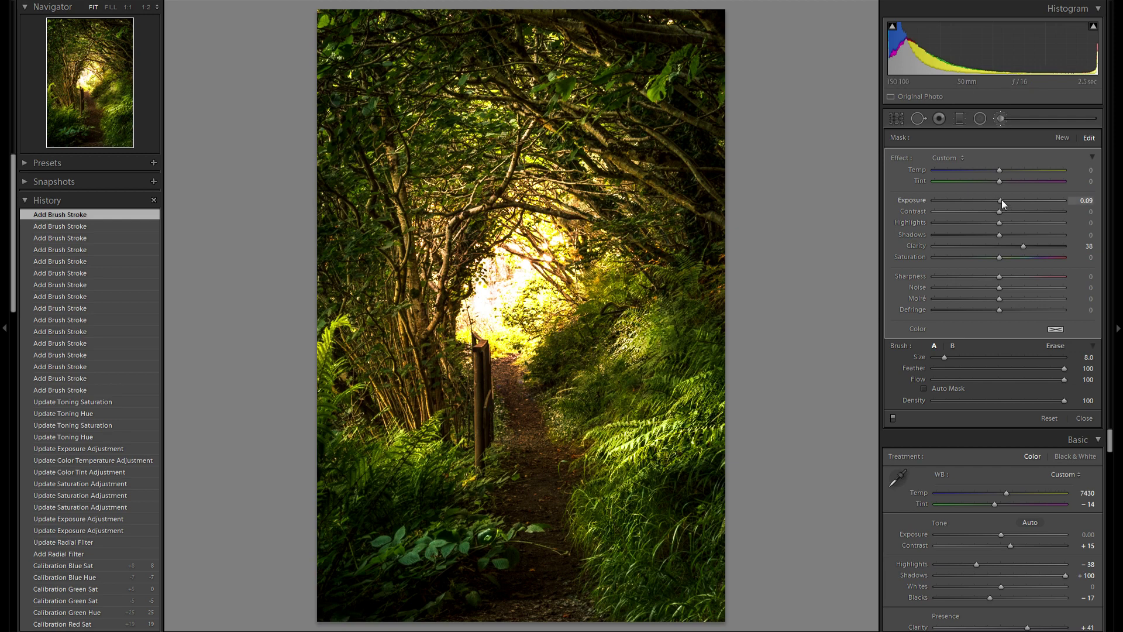
drag(1021, 246, 1007, 246)
scroll(662, 380, down, 3)
mouse_move(535, 353)
mouse_down()
mouse_move(575, 320)
mouse_move(613, 321)
mouse_up()
mouse_move(649, 275)
mouse_down()
mouse_move(621, 277)
mouse_move(649, 294)
mouse_move(676, 273)
mouse_up()
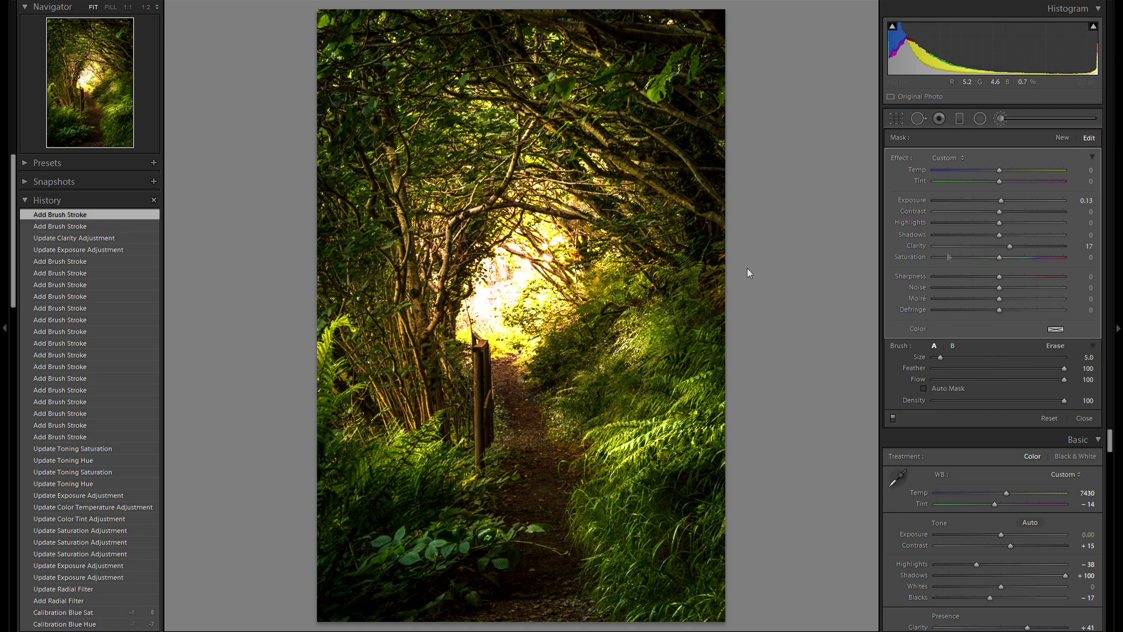
key(Return)
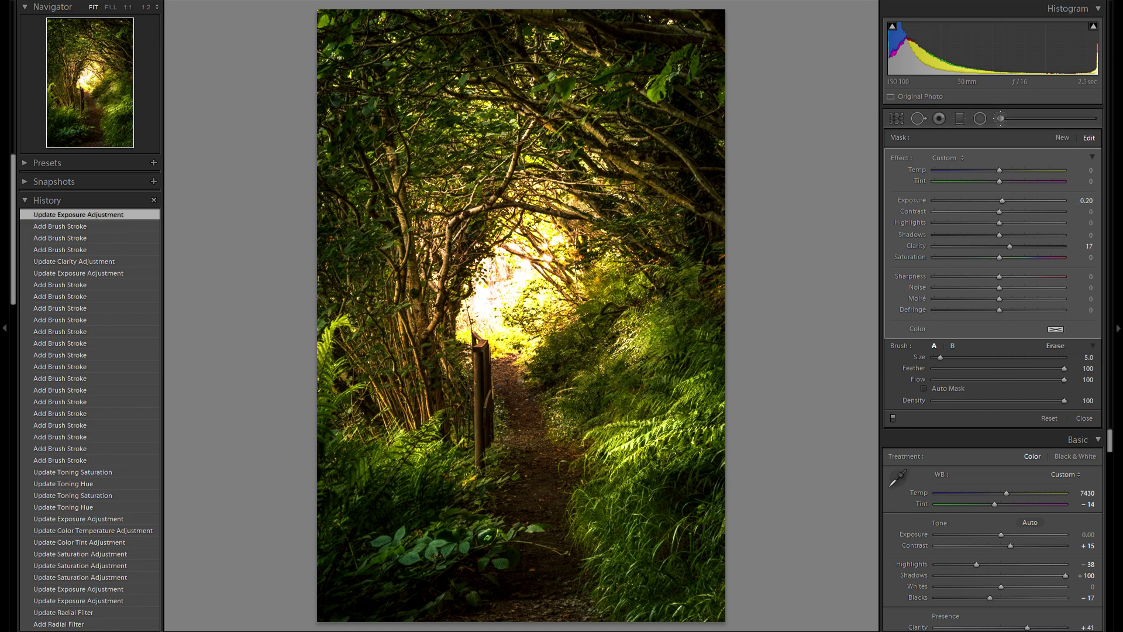
Extend the brightening mask over the leaves and ferns on the left side of the path with a size 5 brush
scroll(576, 515, up, 3)
click(489, 528)
scroll(489, 528, down, 3)
drag(398, 547, 461, 507)
mouse_move(387, 449)
mouse_down()
mouse_move(313, 385)
mouse_move(314, 333)
mouse_up()
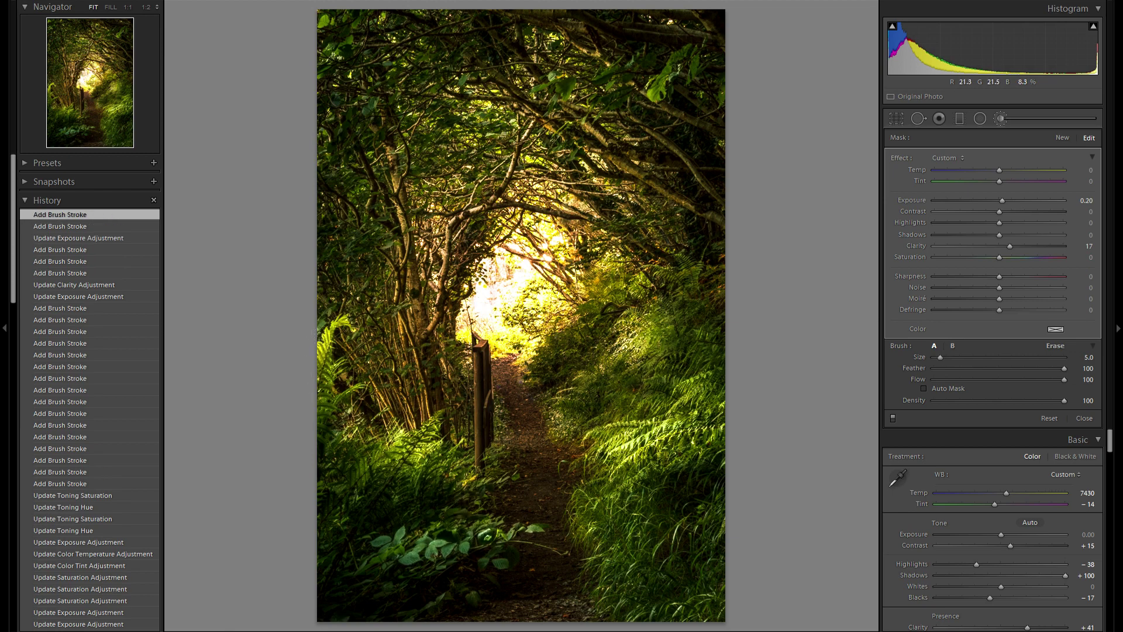
Start another brush mask with Exposure 0.45 and Clarity 24, using a brush size of 6
click(1063, 138)
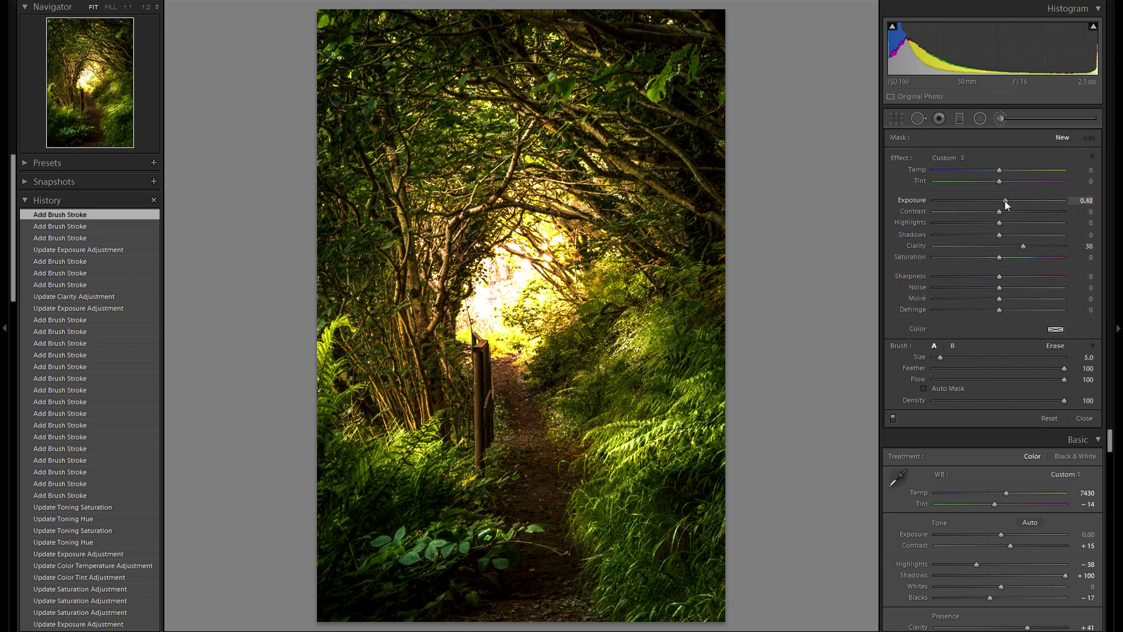
drag(1023, 248, 1017, 247)
scroll(566, 343, up, 1)
Paint highlights with the new mask over the upper ferns, middle foliage and lower grass of the right bank
mouse_move(604, 293)
mouse_down()
mouse_move(592, 297)
mouse_move(650, 274)
mouse_up()
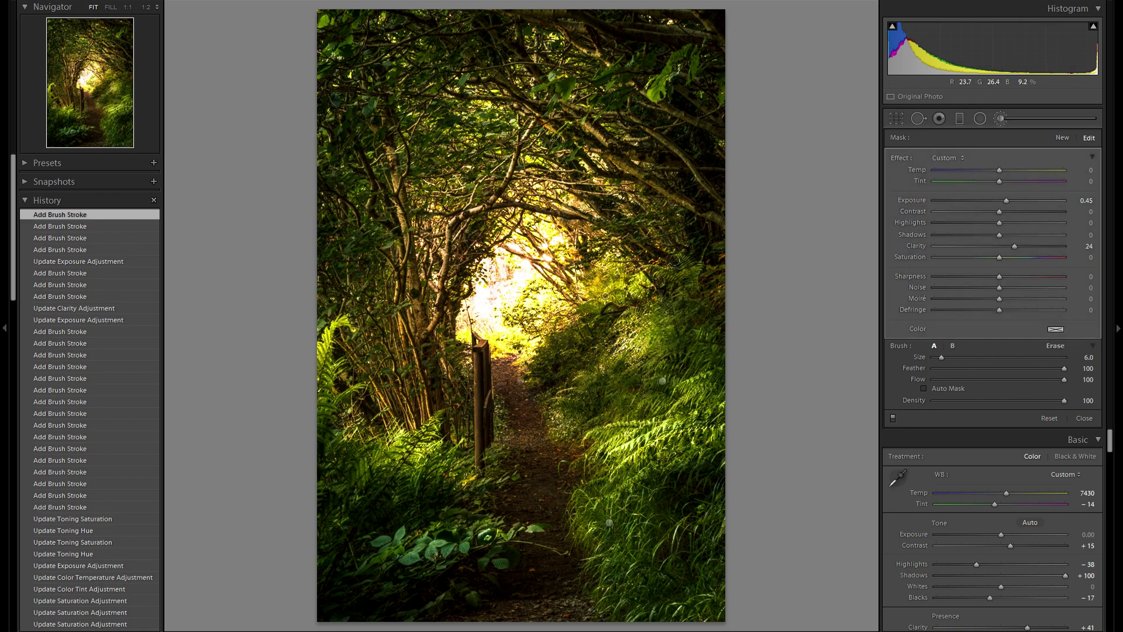
drag(710, 296, 709, 242)
mouse_move(702, 325)
mouse_down()
mouse_move(714, 348)
mouse_move(678, 329)
mouse_up()
mouse_move(594, 398)
mouse_down()
mouse_move(604, 383)
mouse_move(616, 397)
mouse_move(586, 379)
mouse_up()
drag(655, 378, 655, 378)
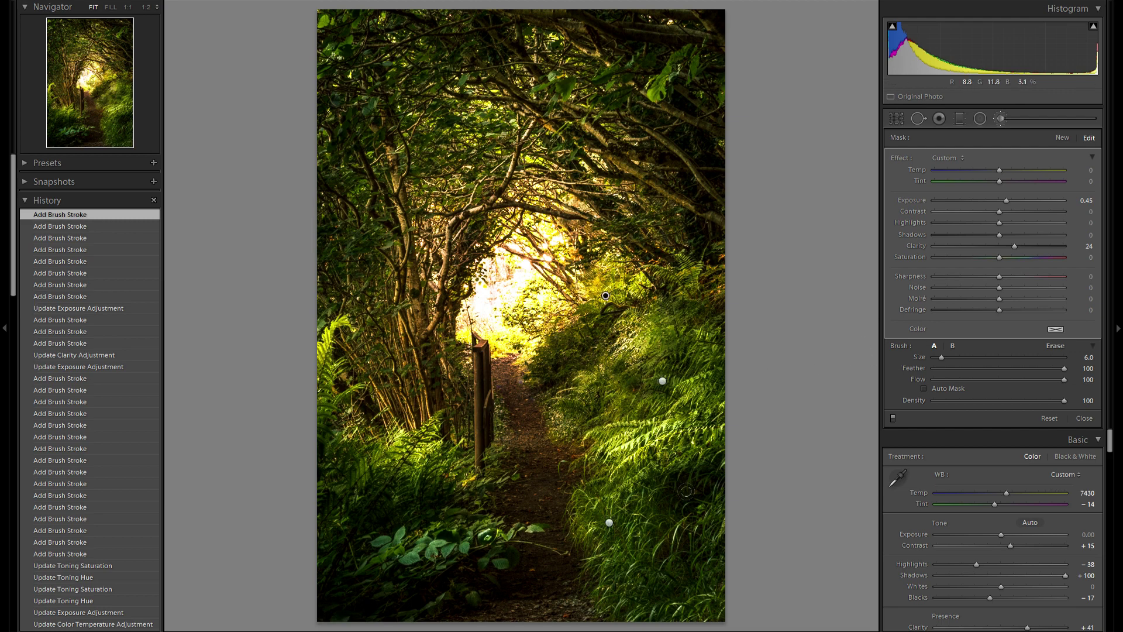
mouse_move(683, 555)
mouse_down()
mouse_move(696, 585)
mouse_move(618, 576)
mouse_move(611, 537)
mouse_up()
drag(686, 539, 701, 543)
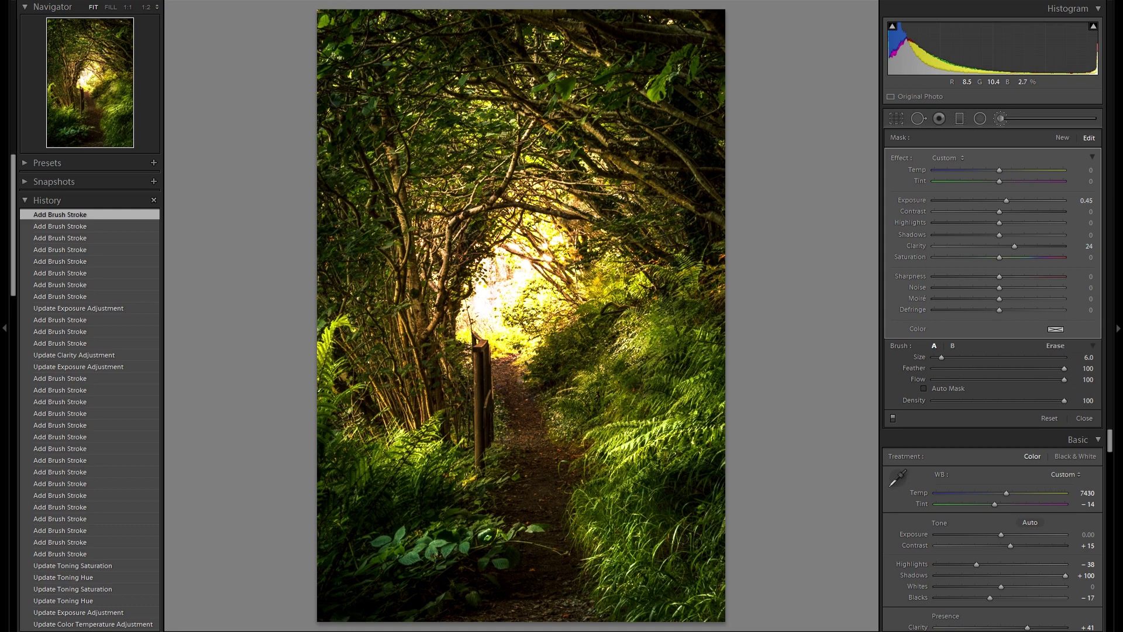
Paint the same mask over the leaves left of the path and the path itself, and give it a pale pink colour tint
mouse_move(490, 532)
mouse_down()
mouse_move(440, 552)
mouse_move(383, 543)
mouse_move(461, 494)
mouse_move(444, 448)
mouse_move(462, 449)
mouse_up()
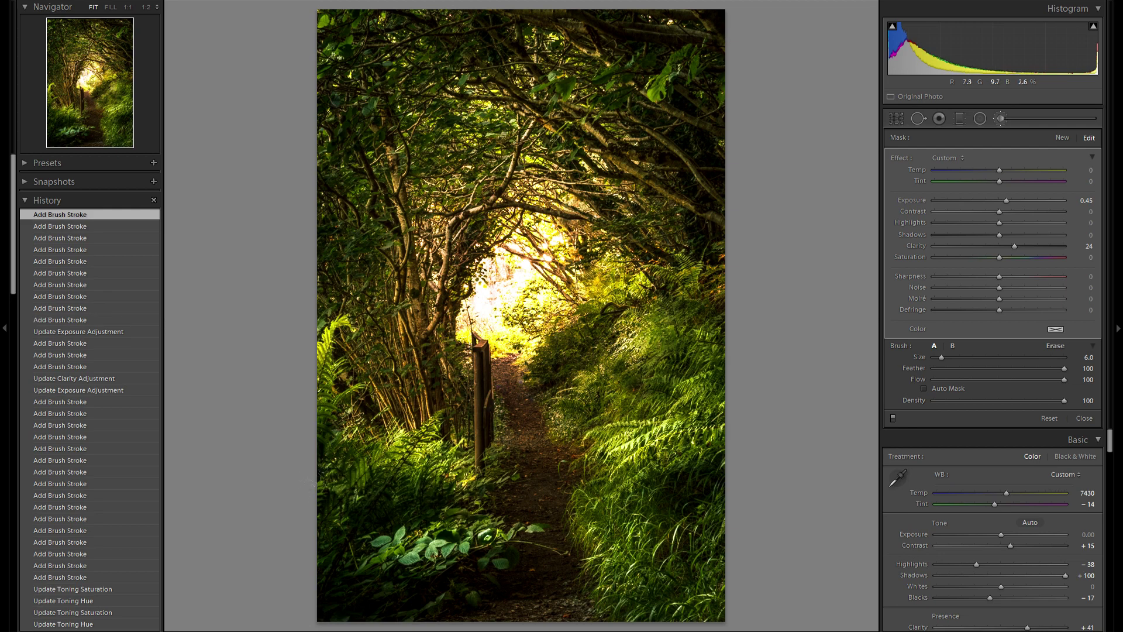
click(529, 552)
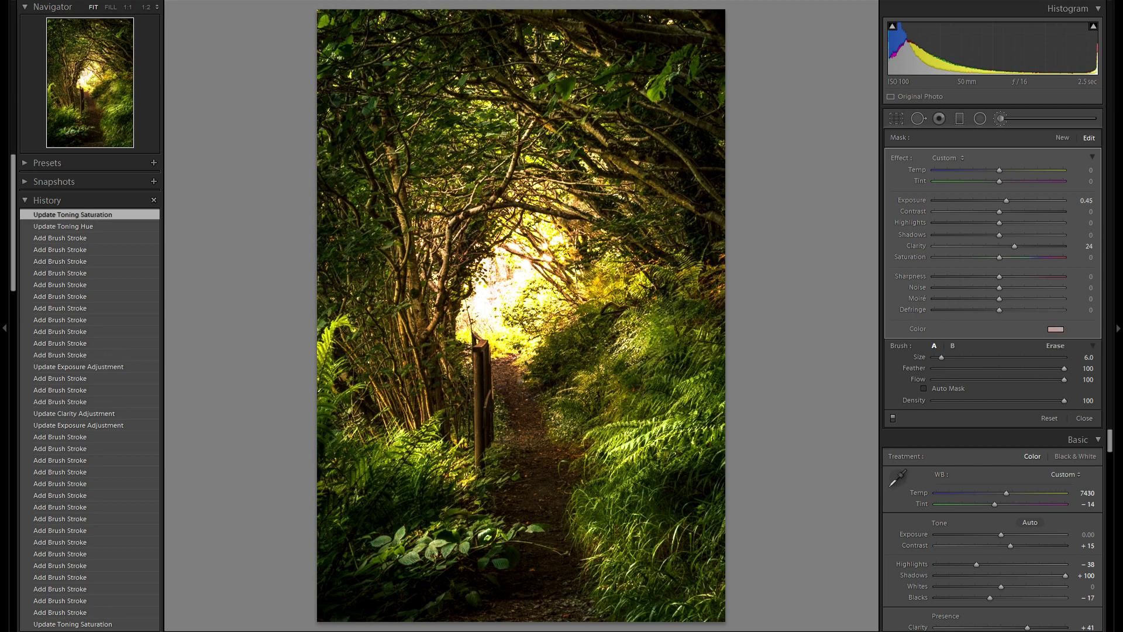
Select the grass brightening mask on the lower right bank, check its overlay, and give it a pale pinkish-mauve colour tint
click(663, 382)
click(609, 522)
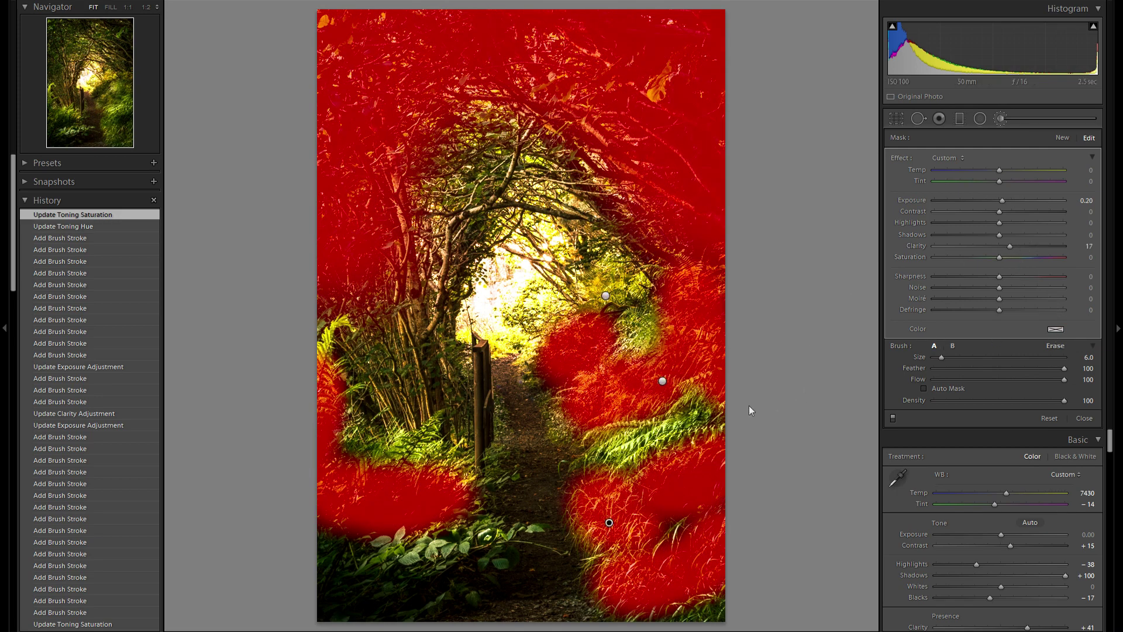
key(o)
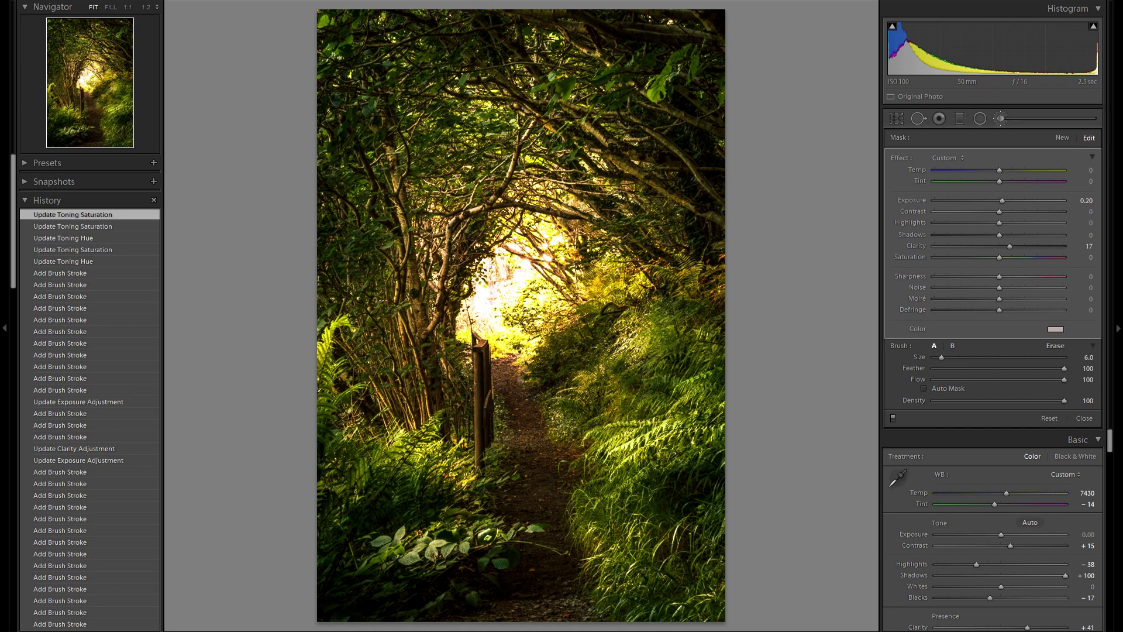
Brighten the forest path with a new brush mask at size 9, using Exposure 0.56 and a pale orange colour tint
click(1062, 138)
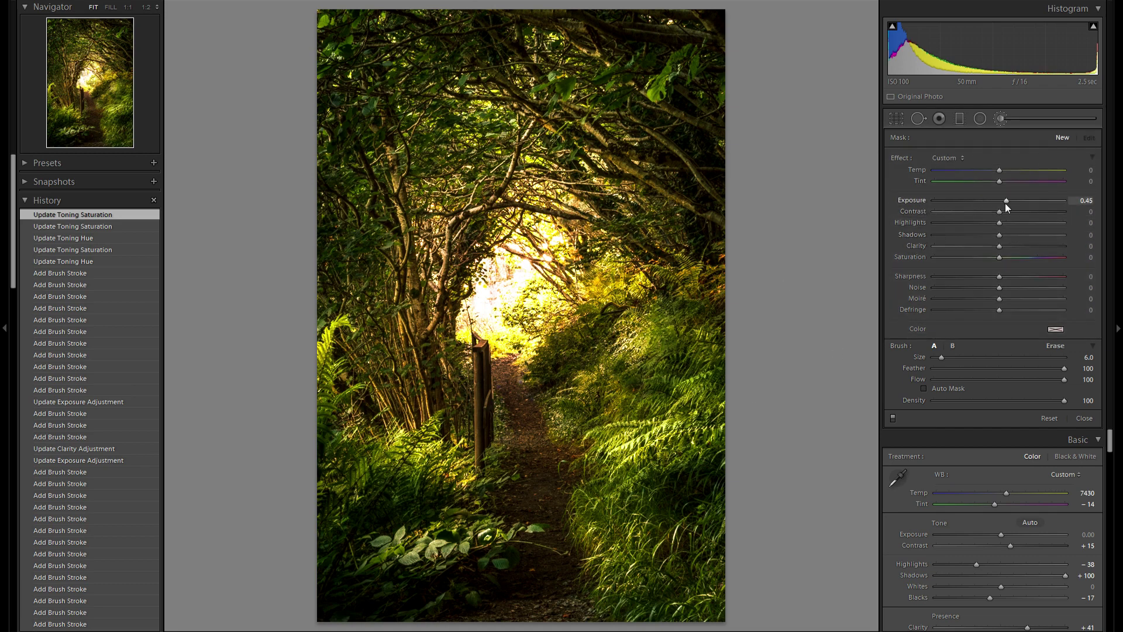
key(bracketright)
key(bracketleft)
key(bracketleft)
key(bracketleft)
mouse_move(515, 393)
mouse_down()
mouse_move(529, 486)
mouse_move(514, 541)
mouse_move(518, 599)
mouse_move(530, 444)
mouse_up()
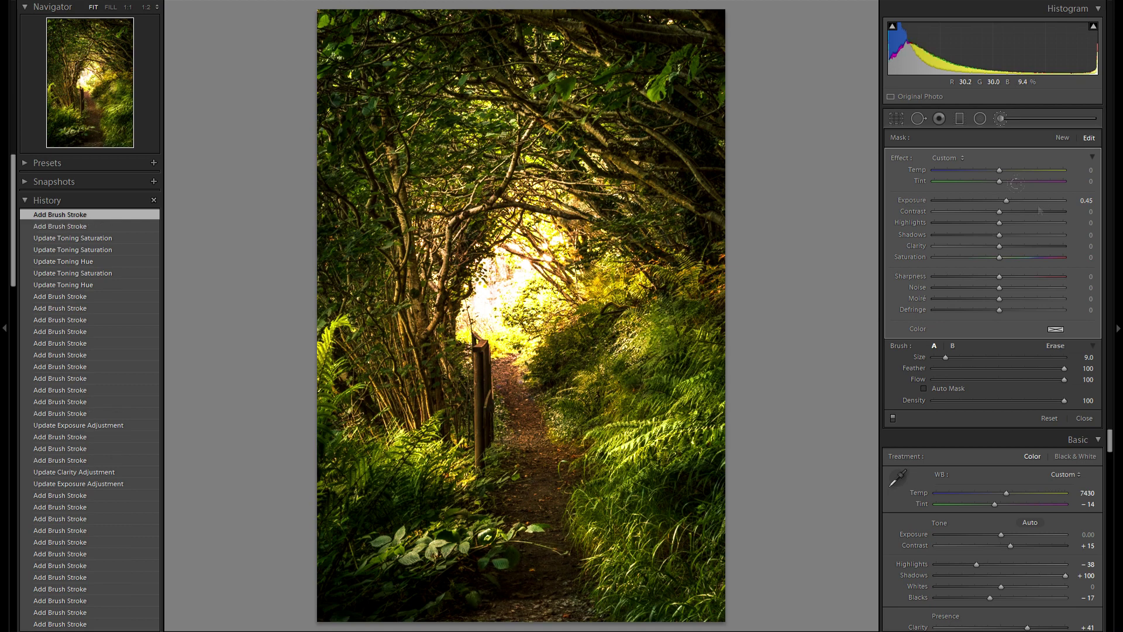
click(1009, 203)
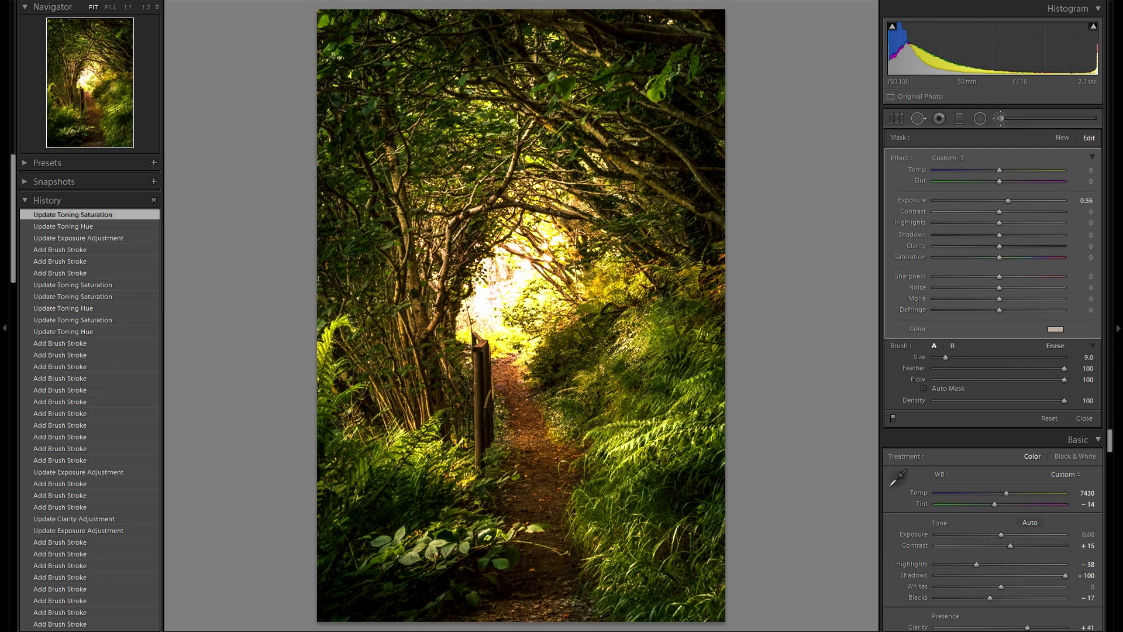
Paint another brightening brush mask with Exposure 0.49 and size 15 from the path's foreground up to its far end
click(1060, 139)
scroll(542, 574, up, 3)
drag(542, 574, 549, 594)
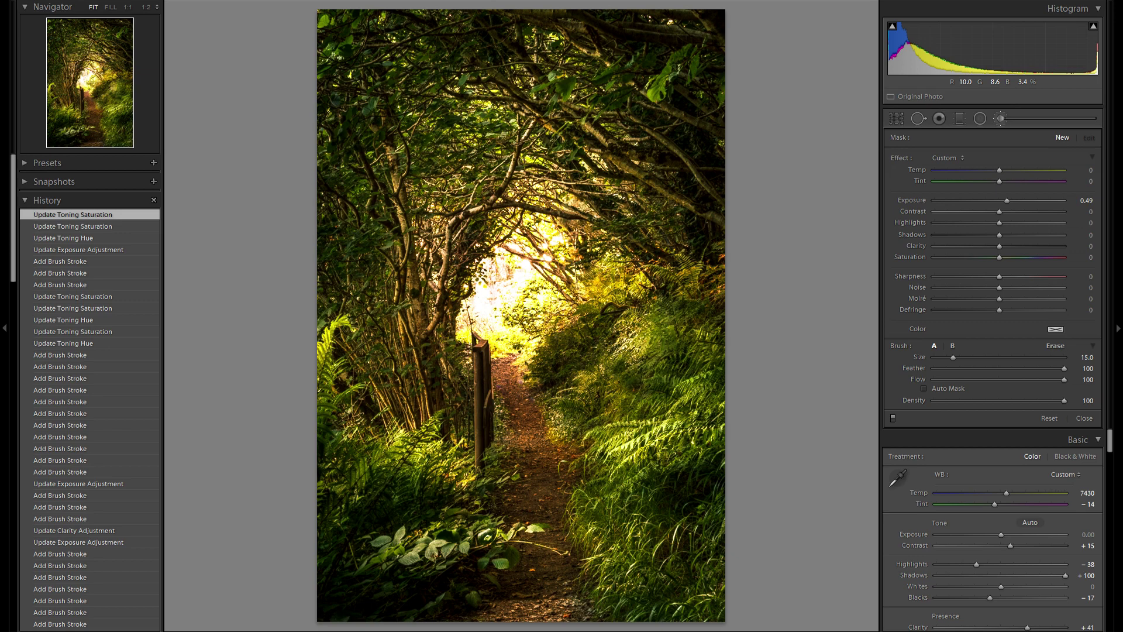
drag(547, 512, 532, 410)
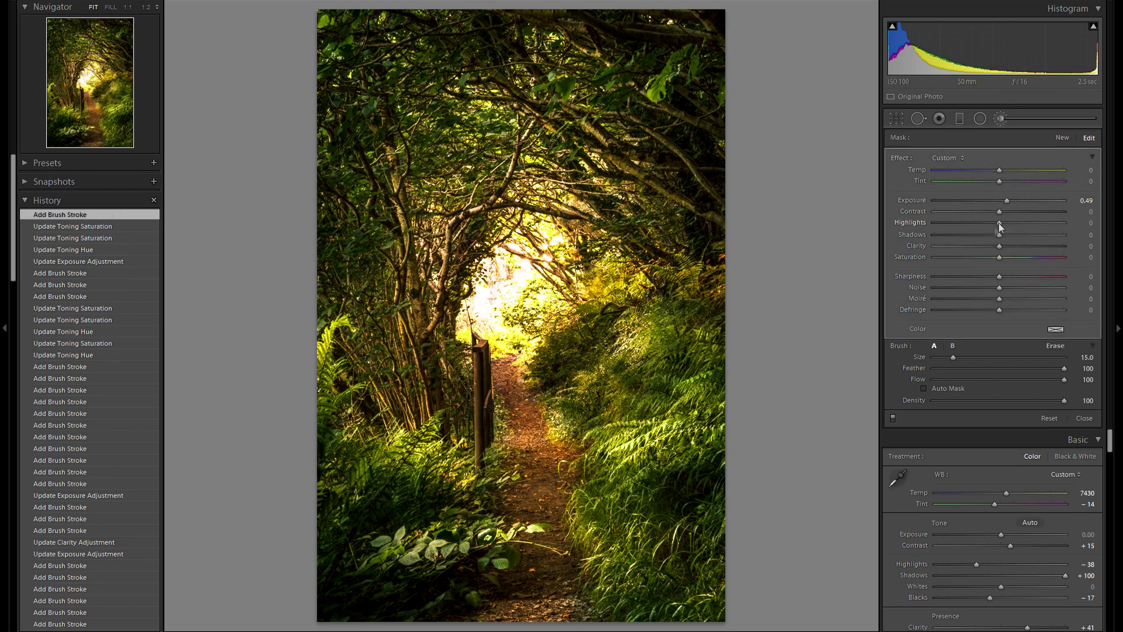
Erase part of this brightening mask around the middle of the path with an eraser size of 24
key(alt)
scroll(532, 440, down, 5)
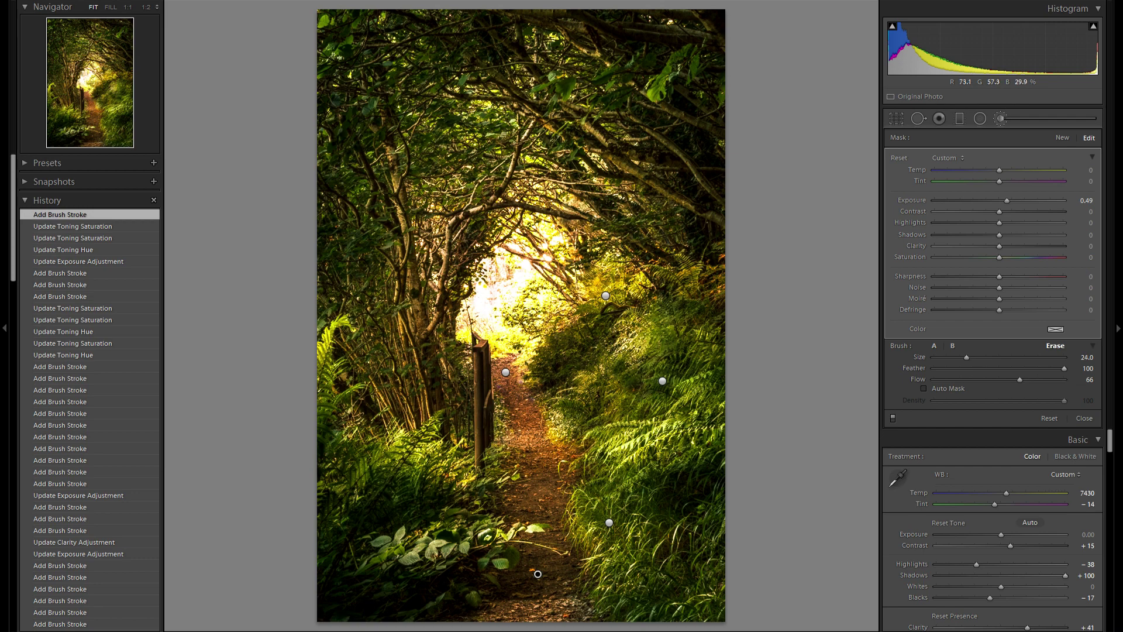
alt+click(549, 442)
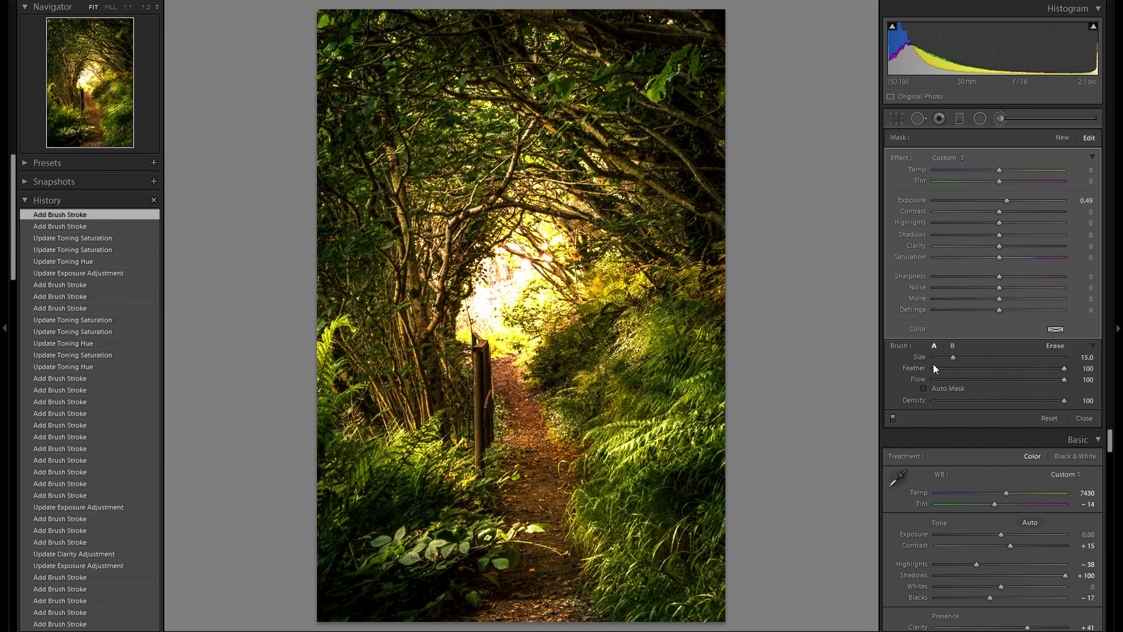
Start a darkening brush mask with Exposure -0.31 and paint the outer edge of the right bank using sizes 12 and 10
click(1060, 138)
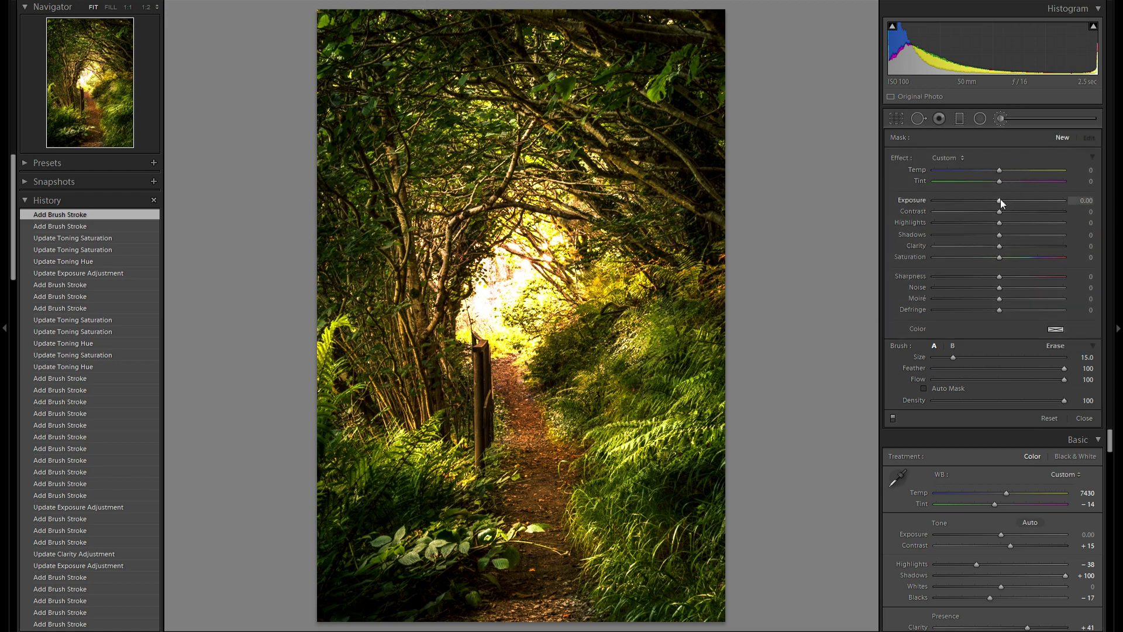
drag(995, 199, 995, 199)
key([)
mouse_move(702, 269)
mouse_down()
mouse_move(711, 284)
mouse_move(696, 237)
mouse_up()
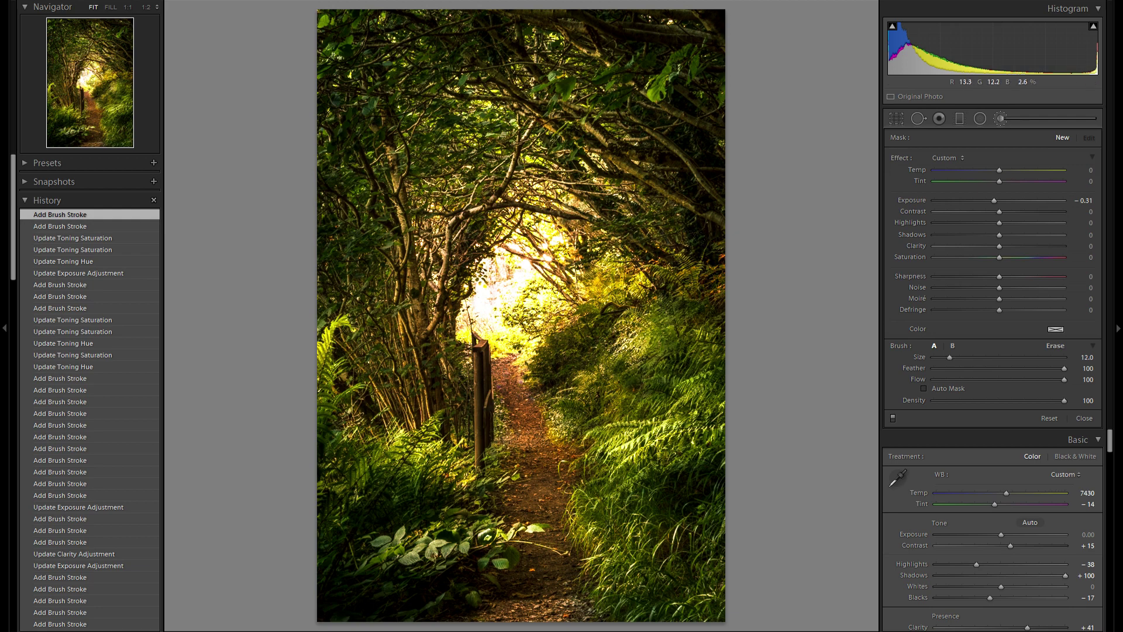
key([)
drag(711, 369, 696, 335)
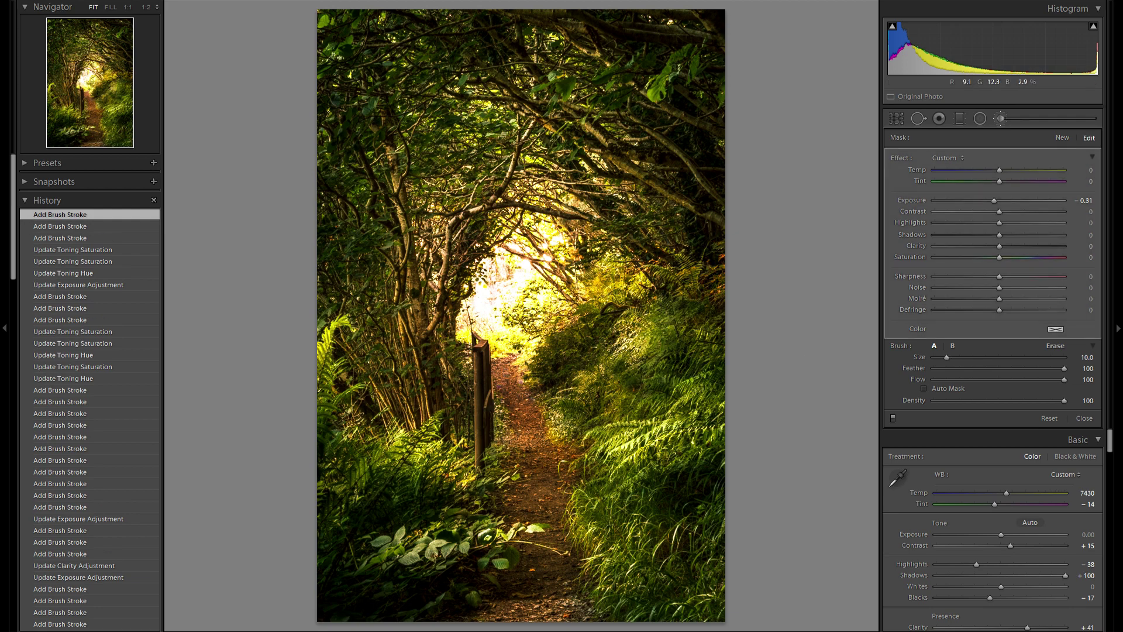
Paint the same darkening mask over the right bank's middle foliage and the tree trunks left of the path
mouse_move(667, 402)
mouse_down()
mouse_move(615, 385)
mouse_move(592, 397)
mouse_move(597, 418)
mouse_up()
mouse_move(608, 335)
mouse_down()
mouse_move(591, 323)
mouse_move(571, 352)
mouse_move(563, 346)
mouse_up()
mouse_move(431, 410)
mouse_down()
mouse_move(419, 356)
mouse_move(373, 280)
mouse_up()
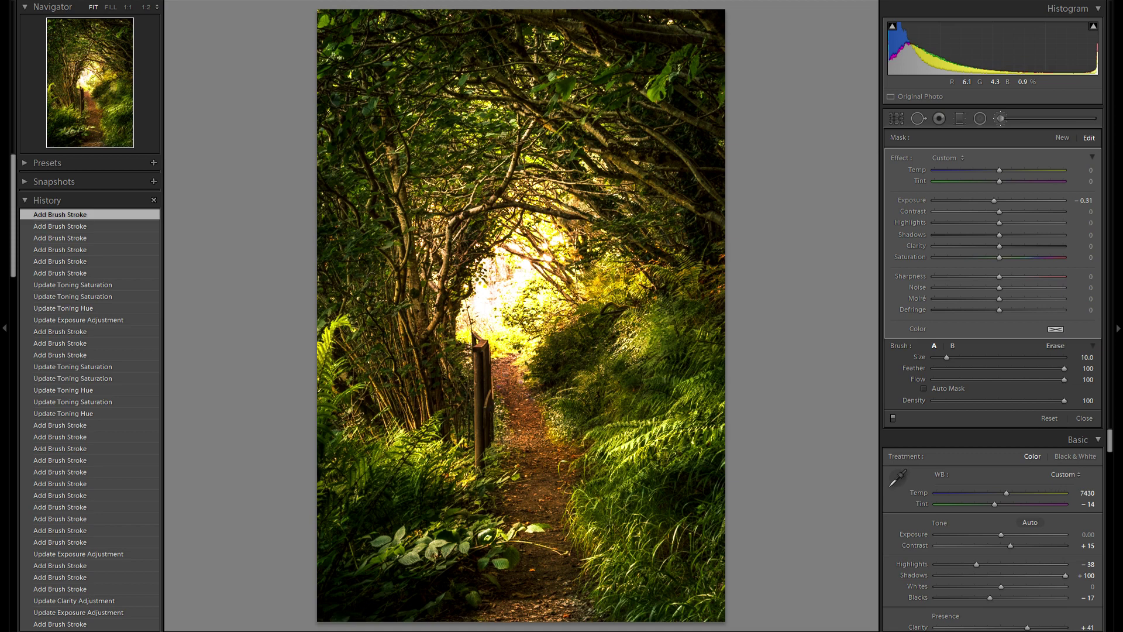
Darken the lower-left undergrowth at brush size 7 and the lower-right grass at size 11 with the same mask
scroll(333, 486, down, 3)
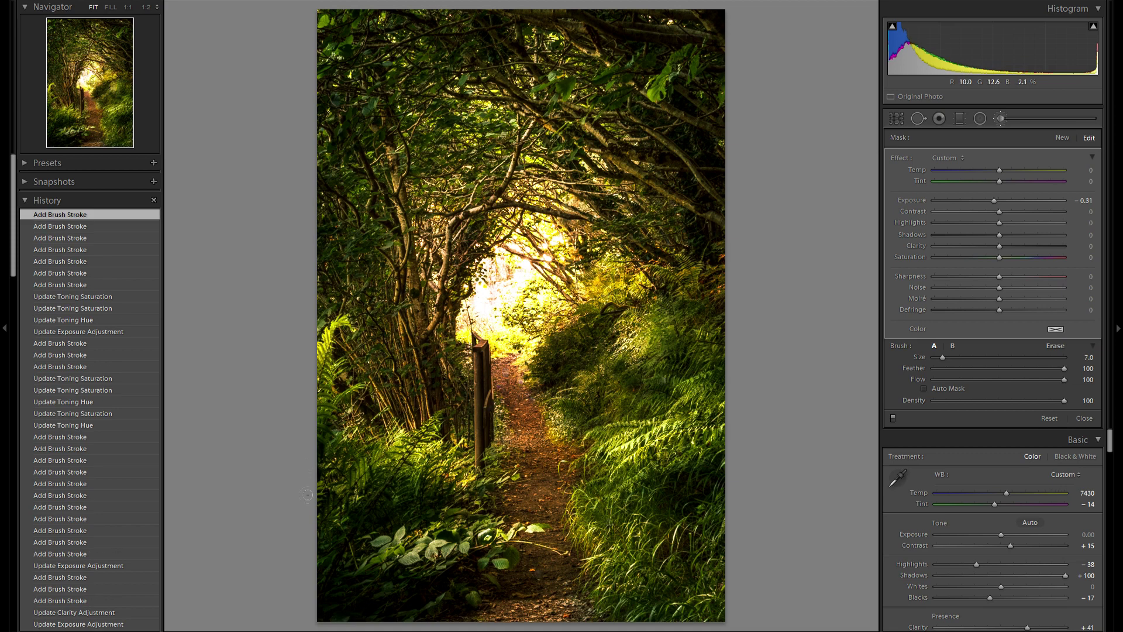
mouse_move(342, 509)
mouse_down()
mouse_move(340, 497)
mouse_move(406, 606)
mouse_move(418, 596)
mouse_up()
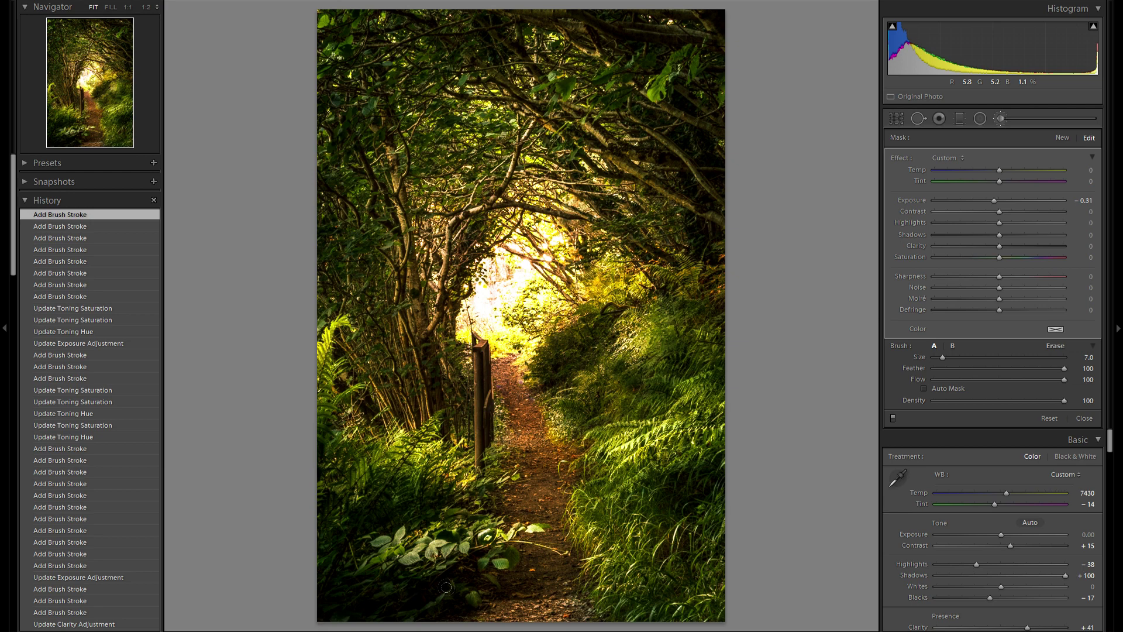
click(616, 590)
scroll(635, 583, up, 4)
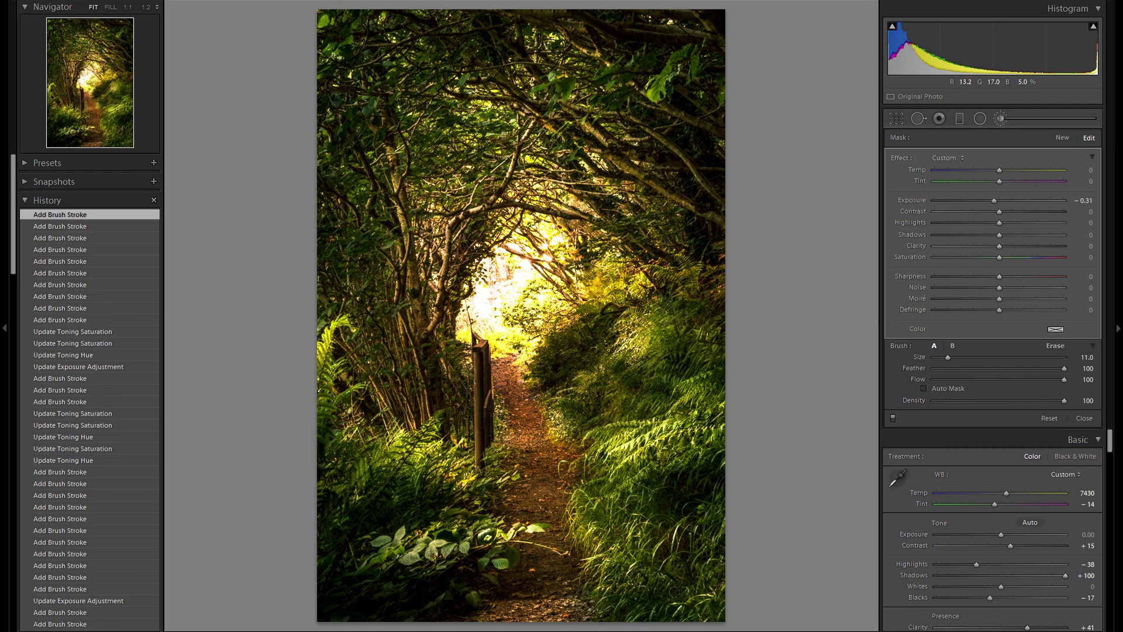
drag(687, 555, 664, 588)
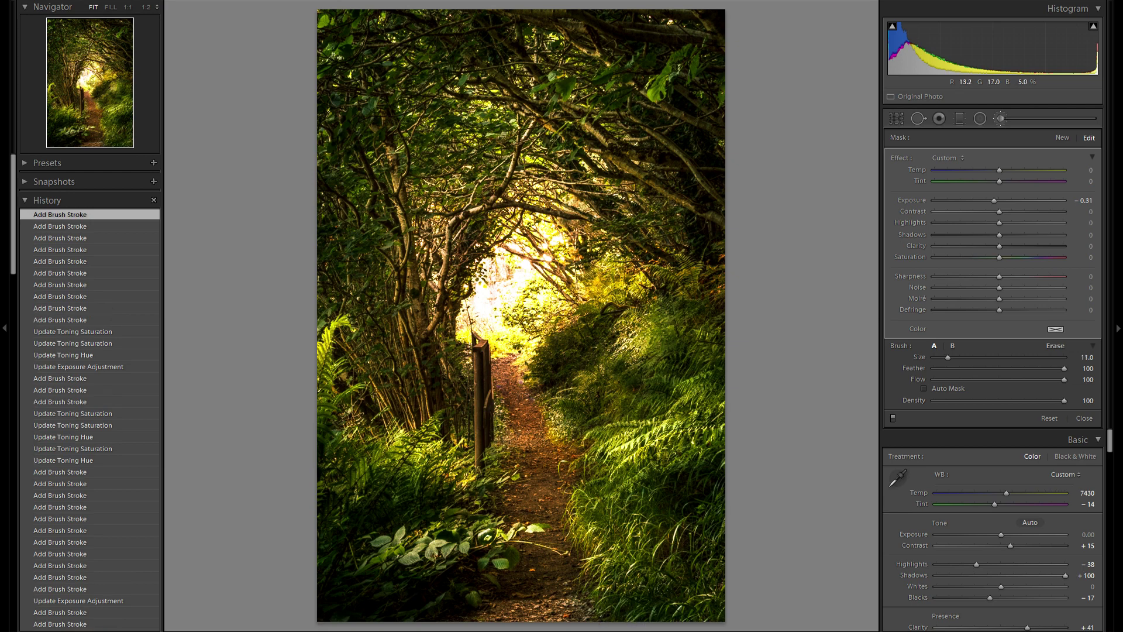
Paint a new darkening mask at brush size 15 over the lower-right grass and set its Exposure to -0.42
click(1064, 138)
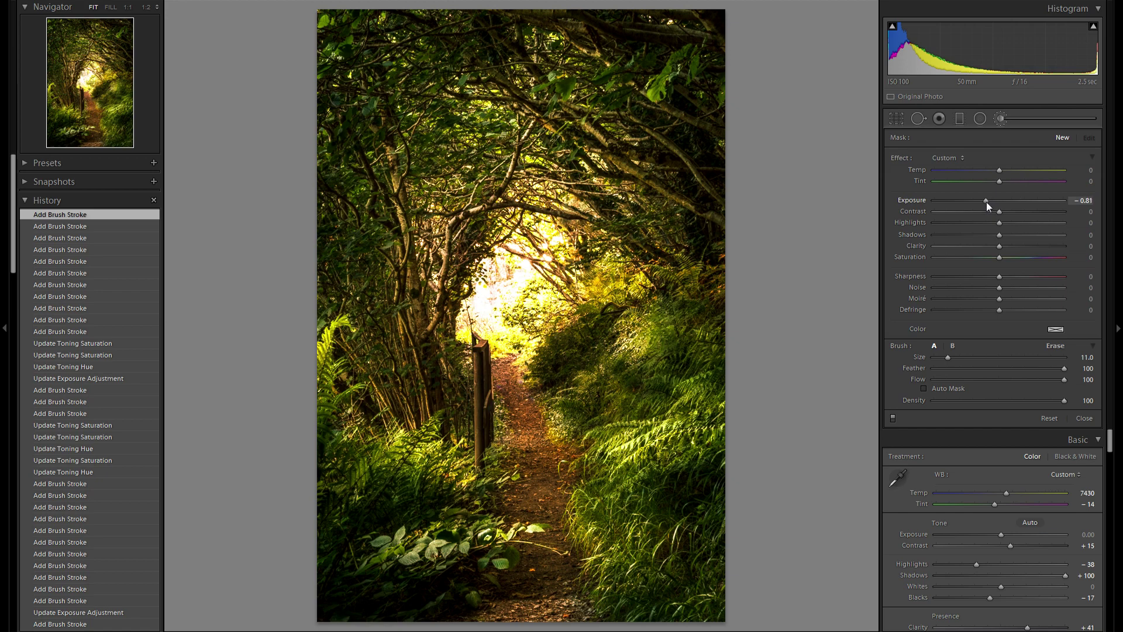
key(bracketright)
key(bracketright)
key(bracketright)
key(bracketright)
mouse_move(693, 549)
mouse_down()
mouse_move(697, 603)
mouse_move(639, 584)
mouse_up()
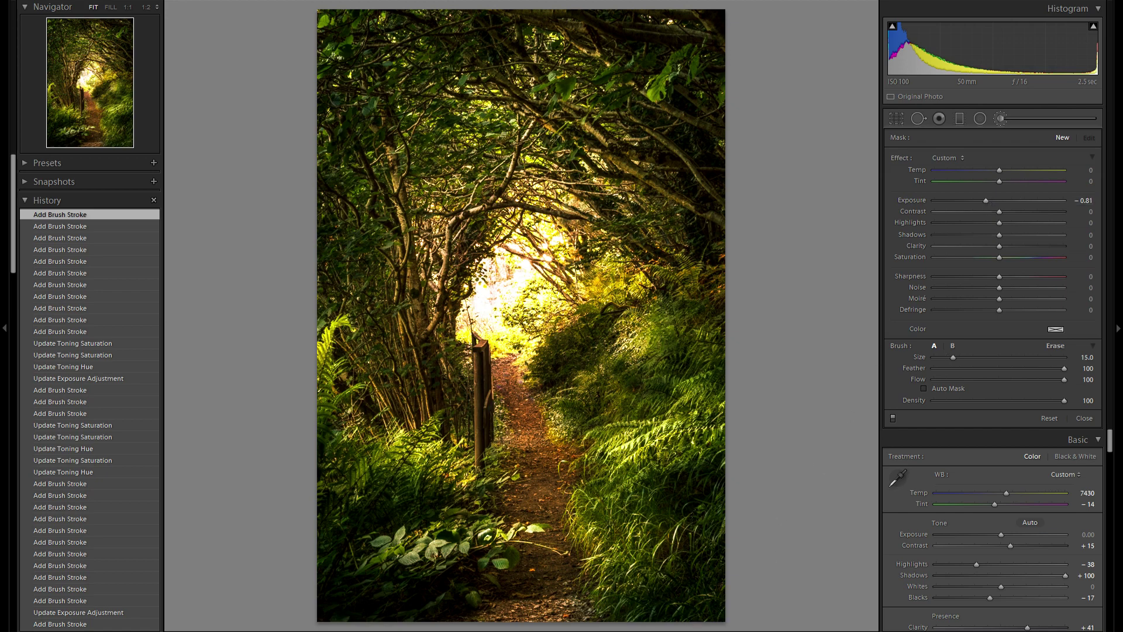
drag(777, 517, 694, 503)
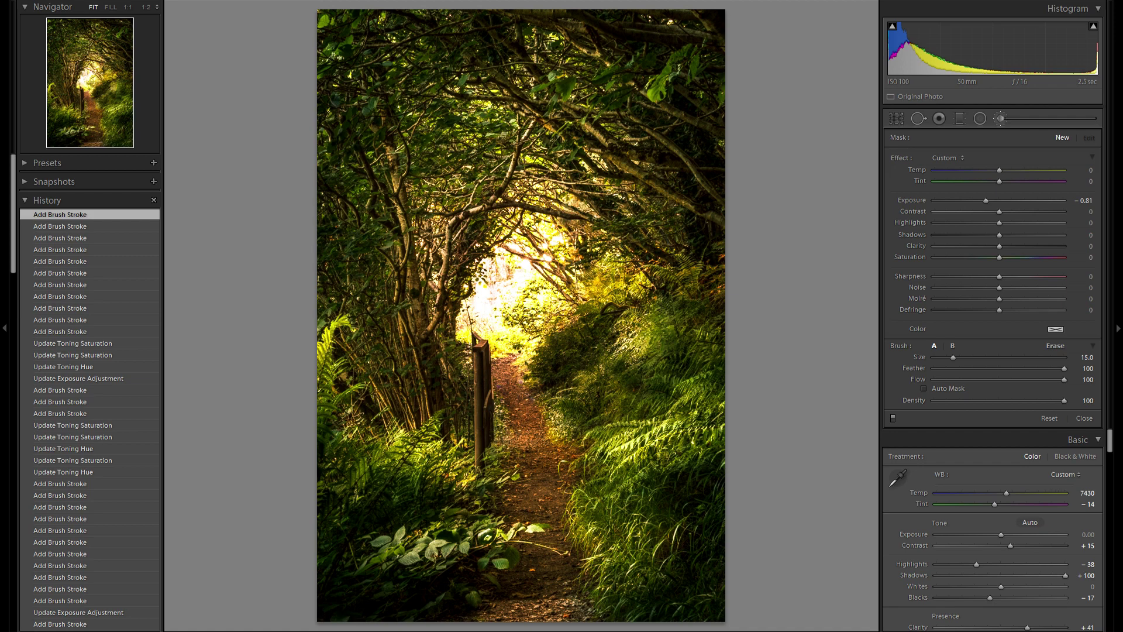
drag(988, 203, 994, 202)
Darken the bottom edge of the path with a new brush mask at Exposure -0.38 and size 8, and close the brush
scroll(552, 609, down, 3)
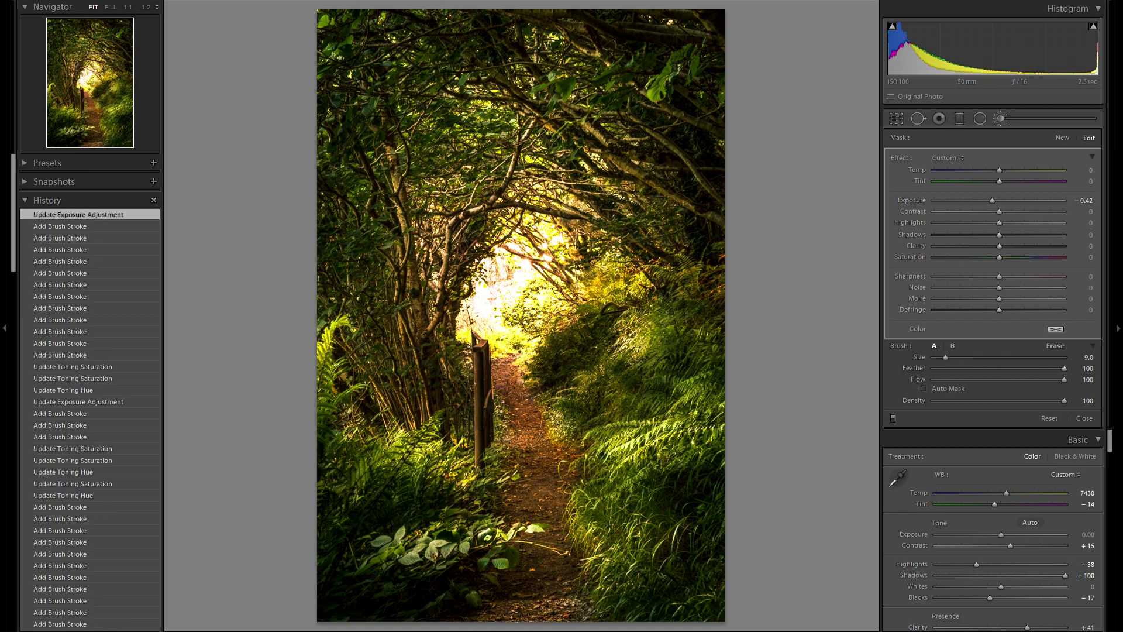
click(1062, 137)
drag(998, 206, 996, 205)
scroll(562, 615, down, 1)
mouse_move(563, 615)
mouse_down()
mouse_move(474, 607)
mouse_move(490, 610)
mouse_up()
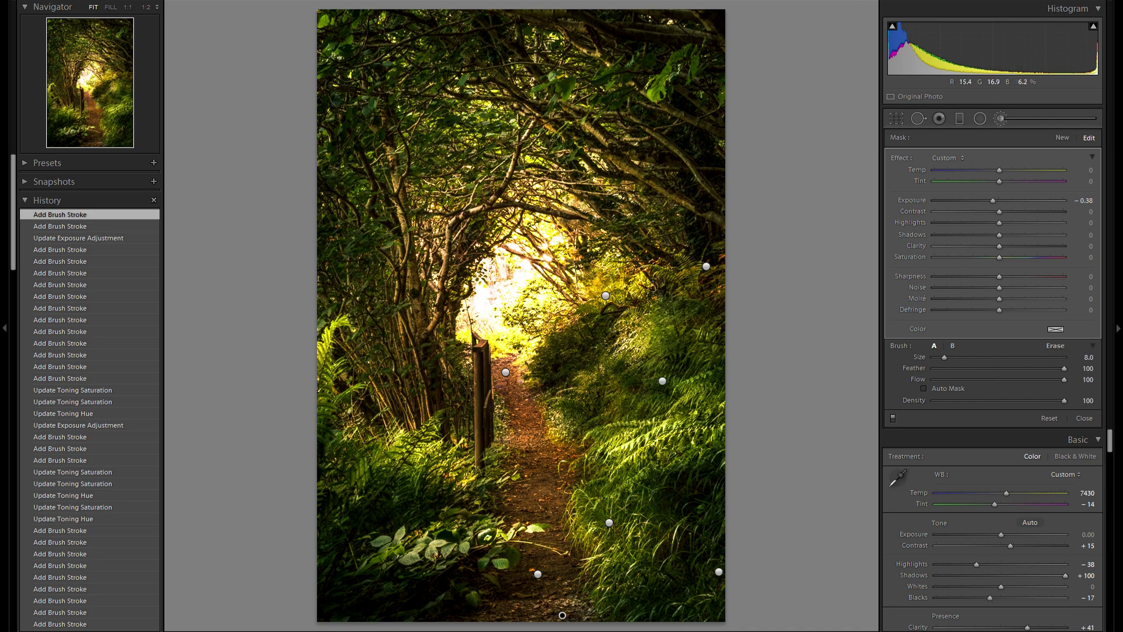
key(k)
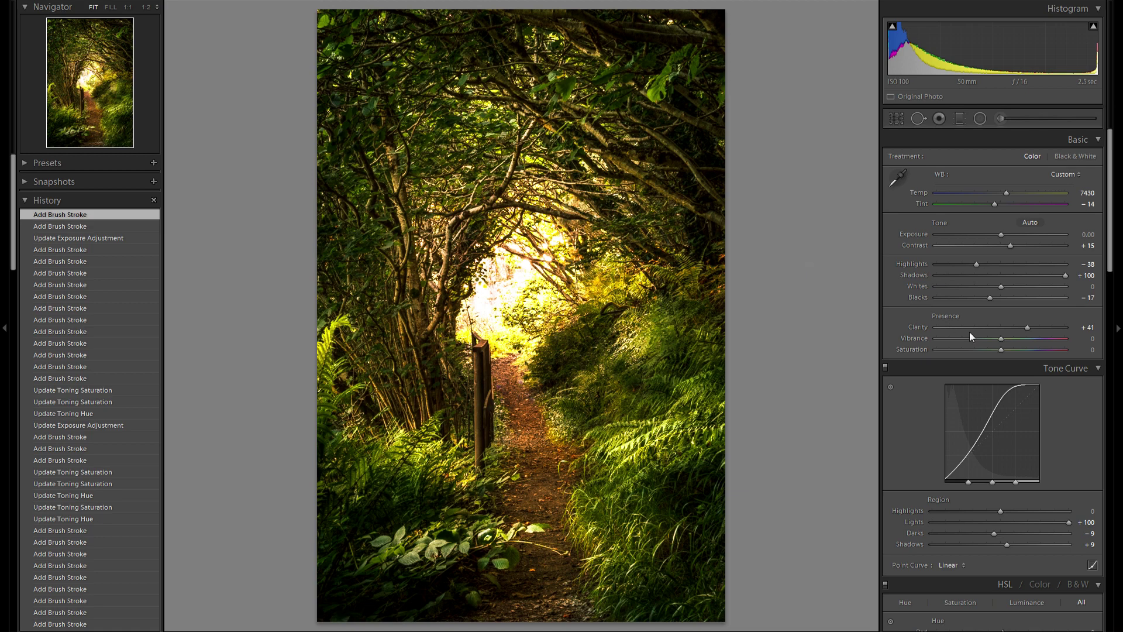
Set the photo's global Vibrance to +12
mouse_move(1002, 338)
mouse_down()
mouse_move(1026, 341)
mouse_move(998, 340)
mouse_move(1013, 342)
mouse_up()
drag(1009, 342, 1011, 342)
drag(1010, 343, 1010, 342)
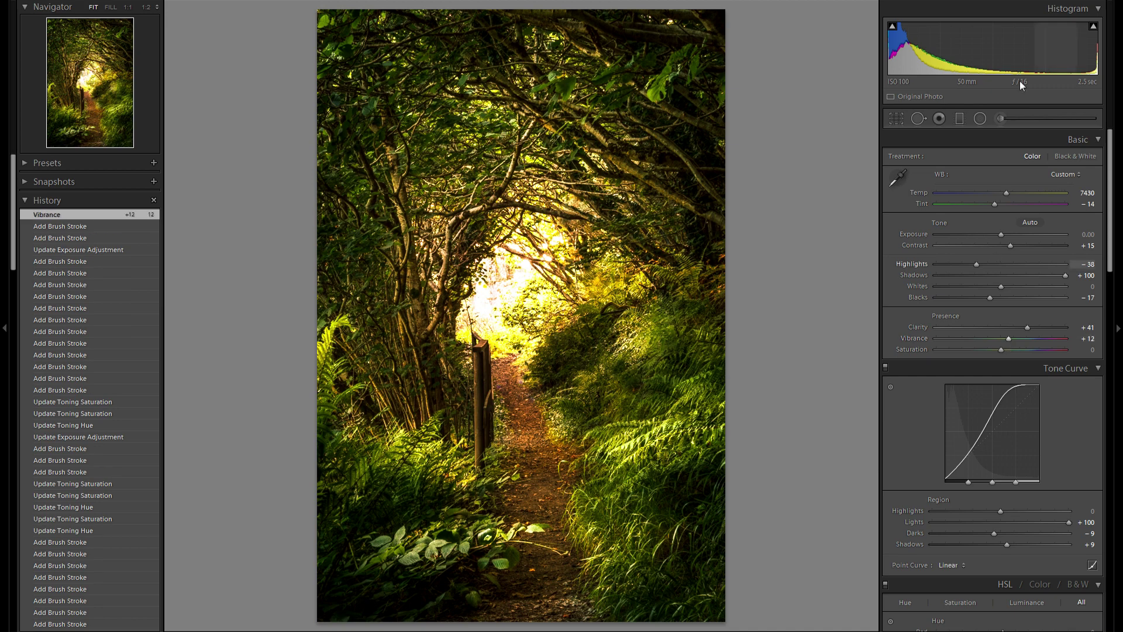
Darken the canopy along the photo's top edge with a new mask at Exposure -0.38 and size 15, erasing a spot near the upper-left foliage
click(1001, 118)
scroll(654, 48, up, 5)
key(bracketright)
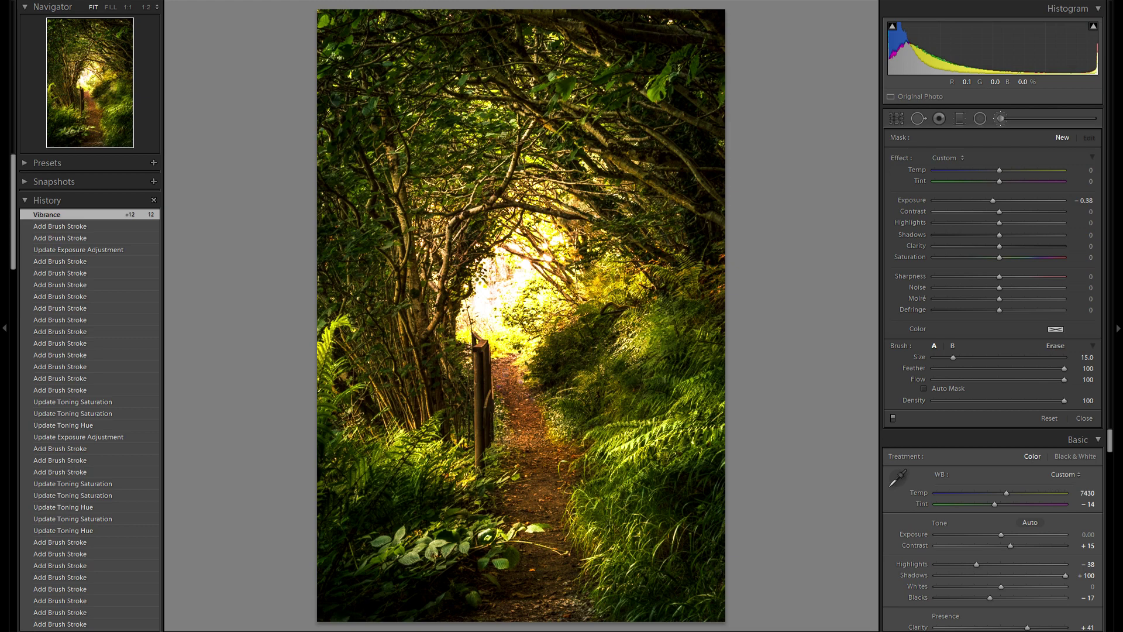
click(718, 100)
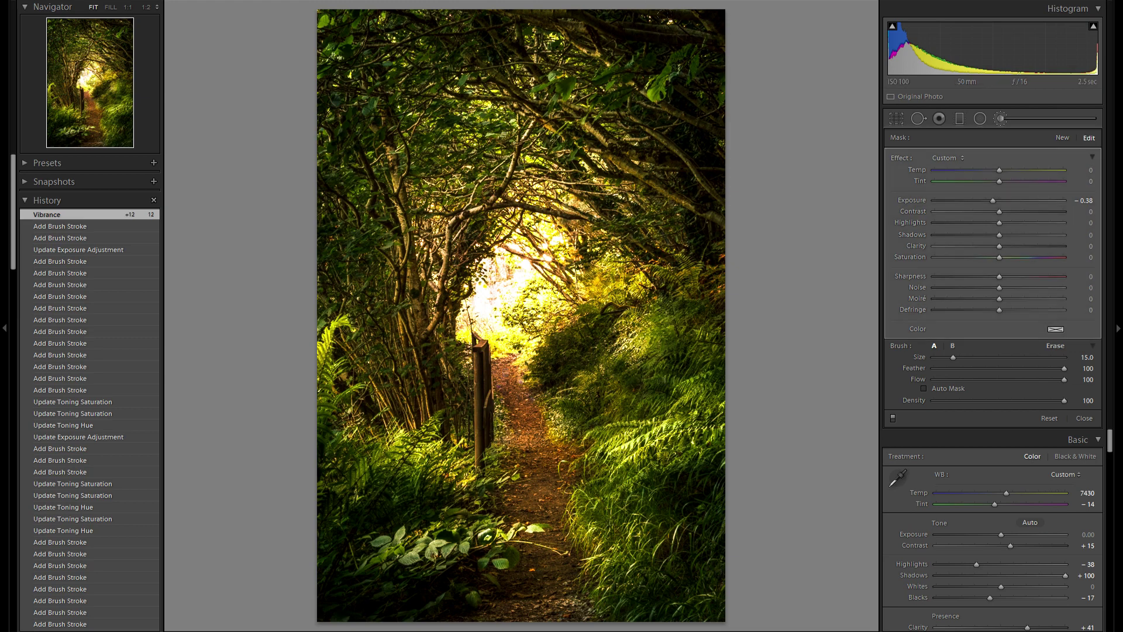
drag(579, 44, 386, 18)
key(alt)
alt+click(382, 79)
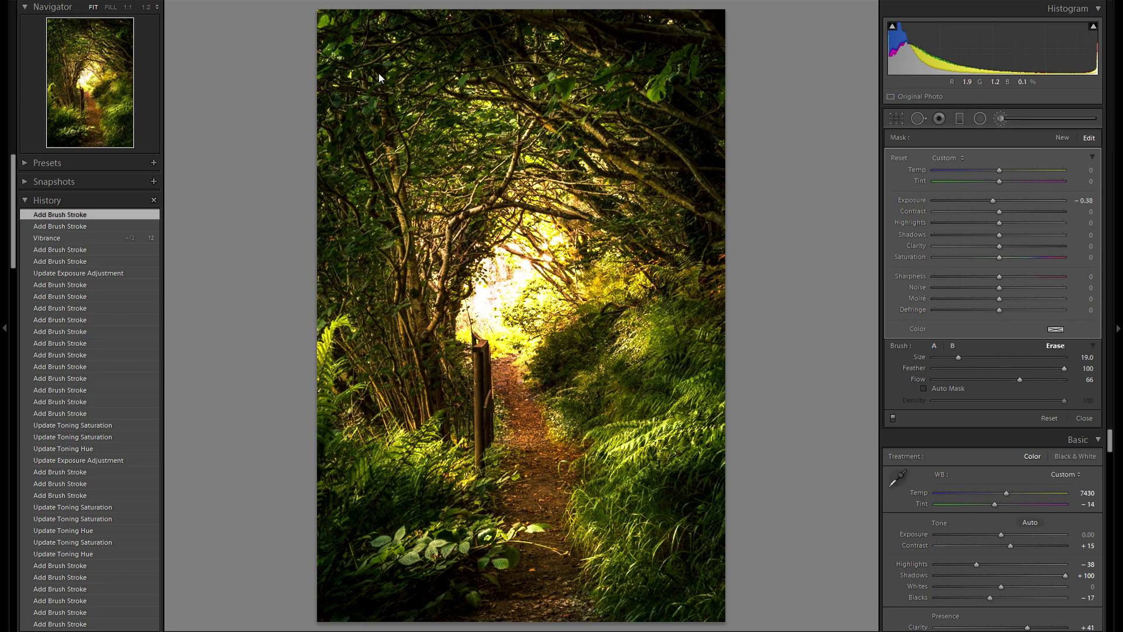
drag(328, 16, 325, 50)
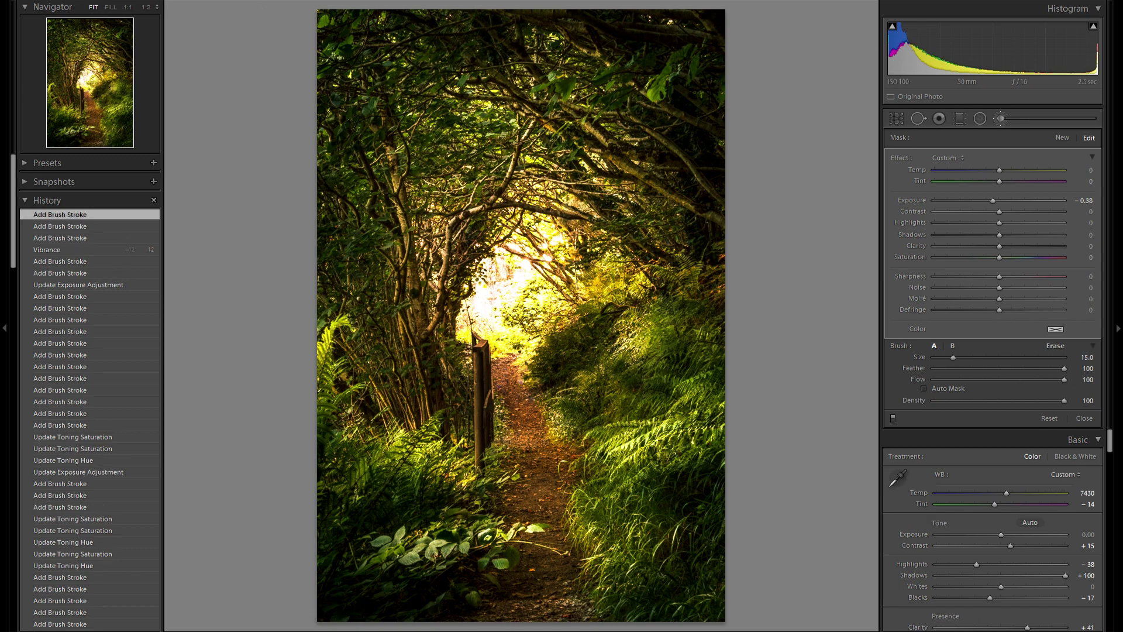
Paint the same darkening mask over the upper-left foliage, the upper branches and the arch, reducing the brush from size 14 to 9
key([)
drag(377, 120, 375, 160)
click(502, 147)
click(626, 105)
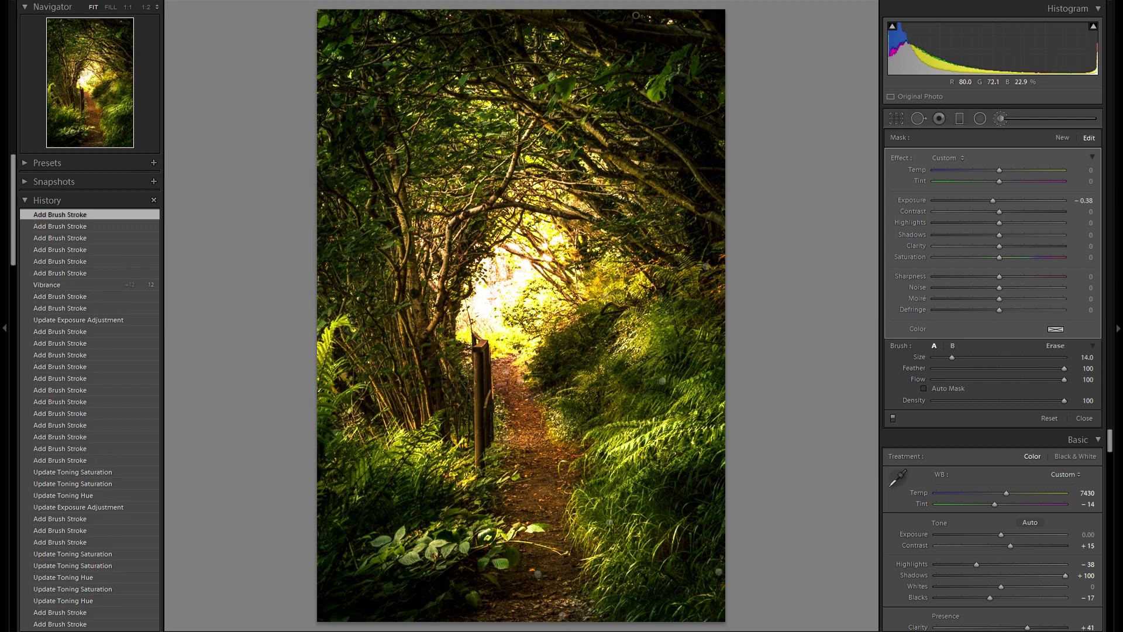
key(bracketleft)
key(bracketleft)
key(bracketleft)
key(bracketleft)
drag(432, 240, 439, 236)
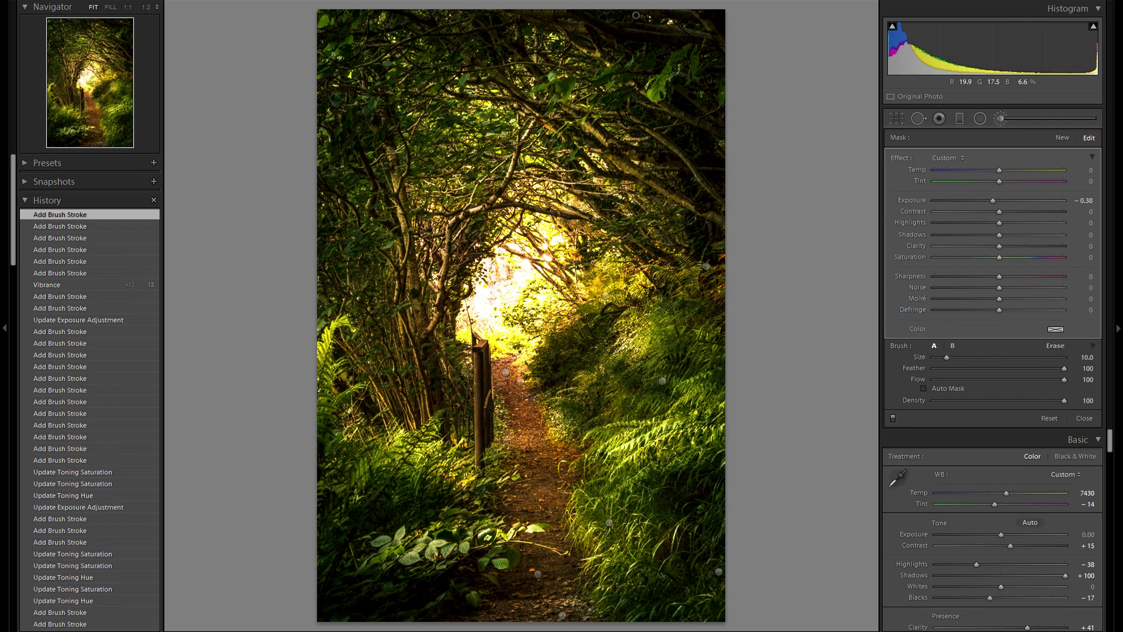
key(bracketleft)
drag(513, 155, 502, 169)
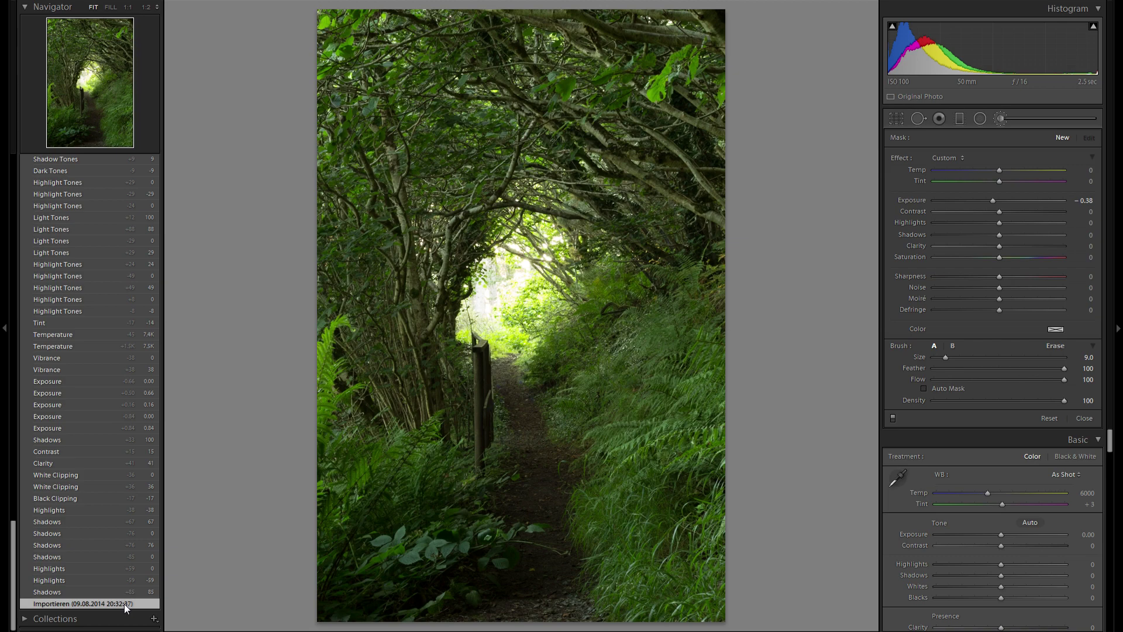
Return from the imported original to the latest brush stroke state, and review the edit history and the finished photo
scroll(97, 504, up, 15)
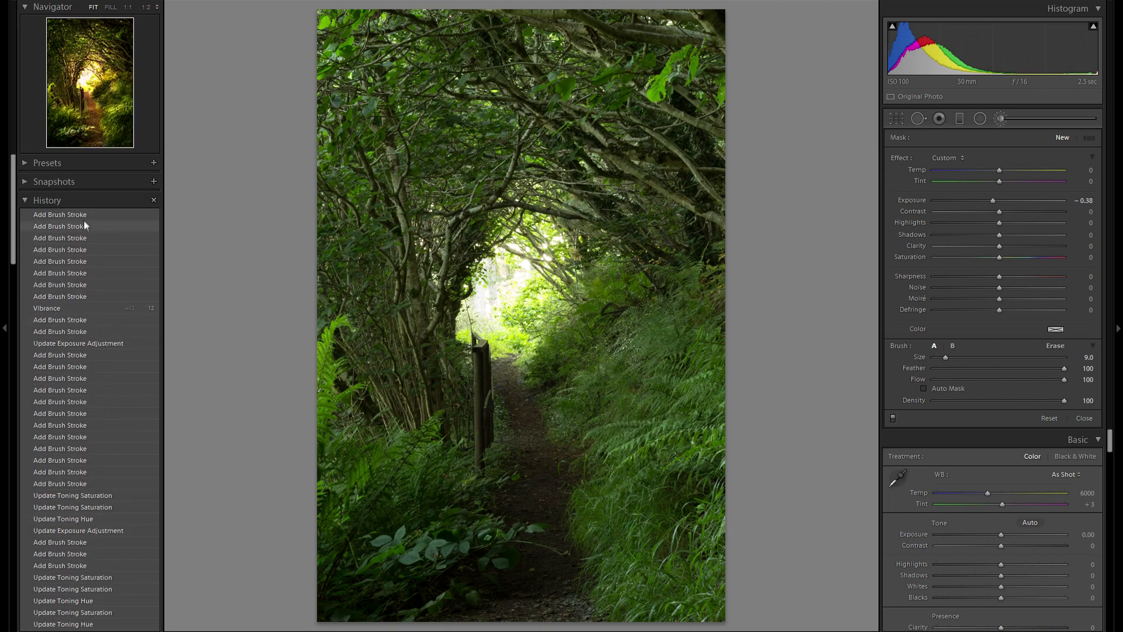
click(83, 215)
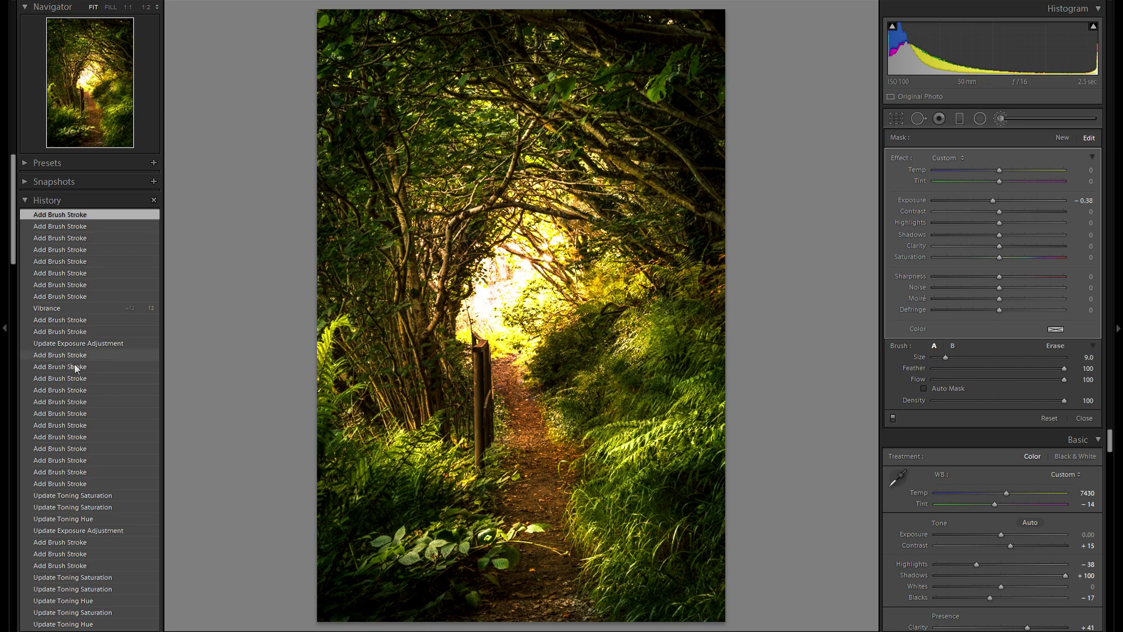
scroll(82, 375, down, 15)
scroll(104, 485, up, 15)
mouse_move(585, 355)
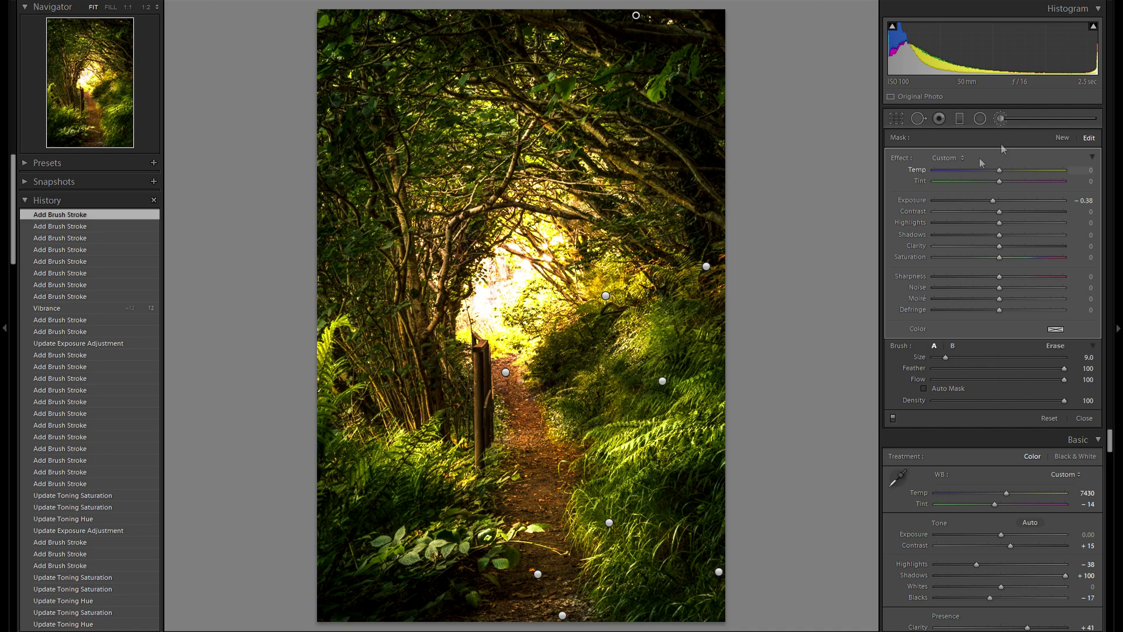
Close the adjustment brush, try a Vibrance of -15, and restore the history state preceding that change
click(1001, 119)
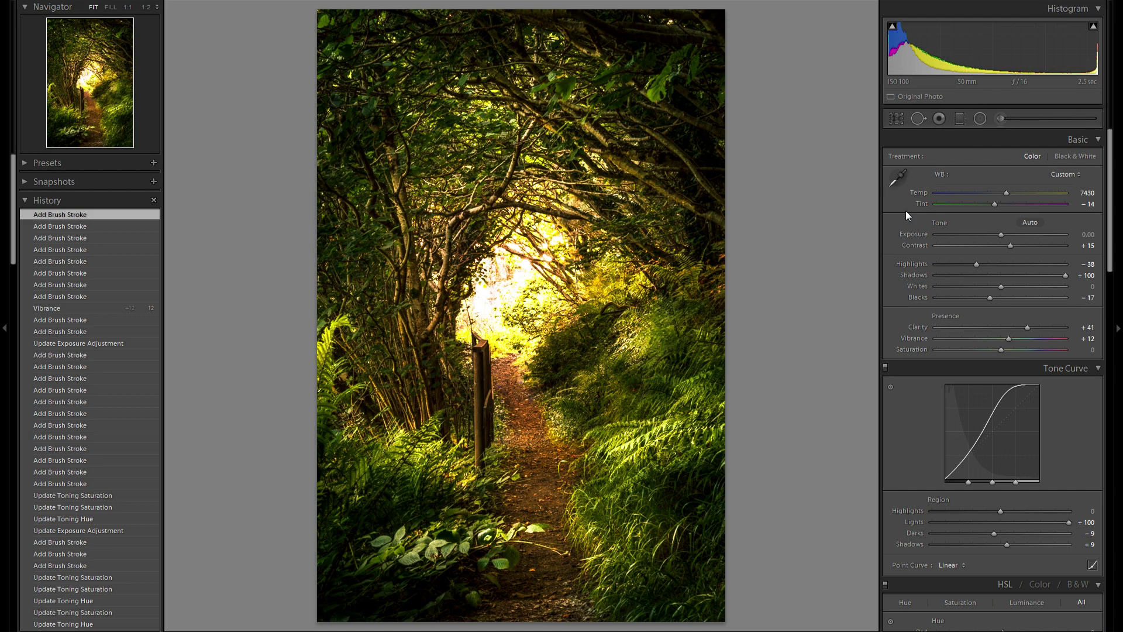
drag(992, 341, 987, 342)
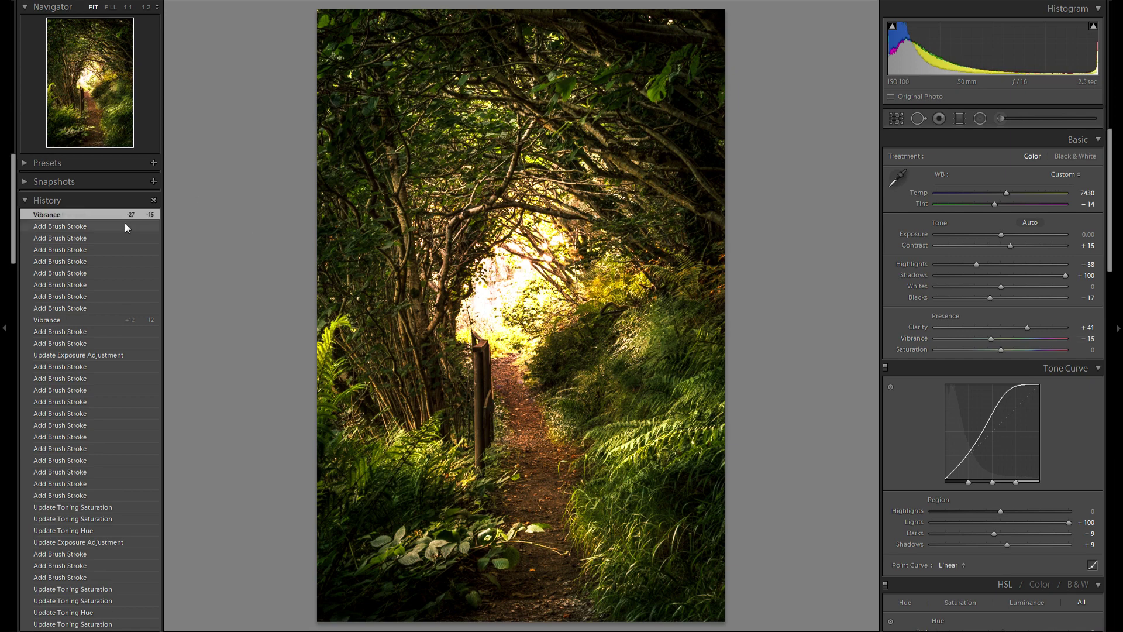
click(125, 225)
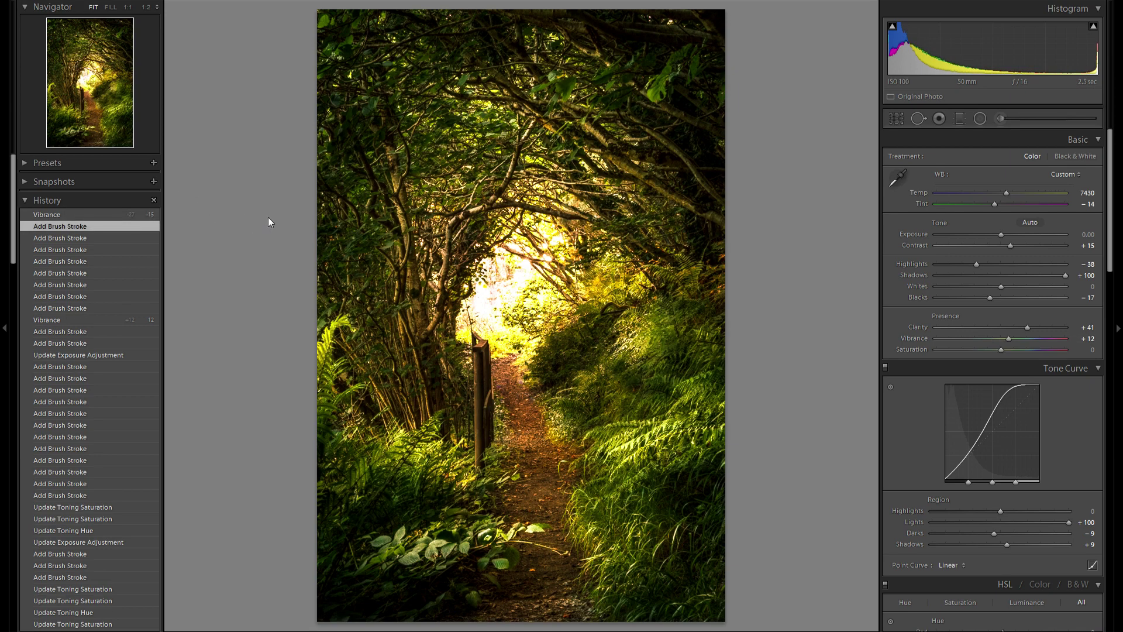